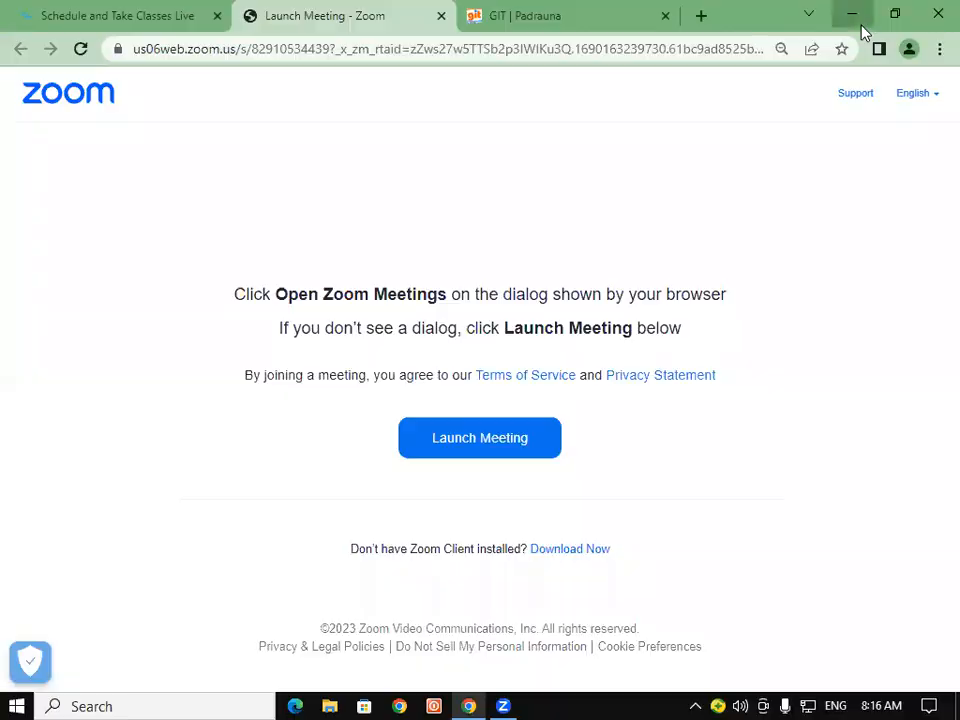
- Minimize the Chrome window showing the Zoom meeting page to reveal the desktop
left_click(861, 27)
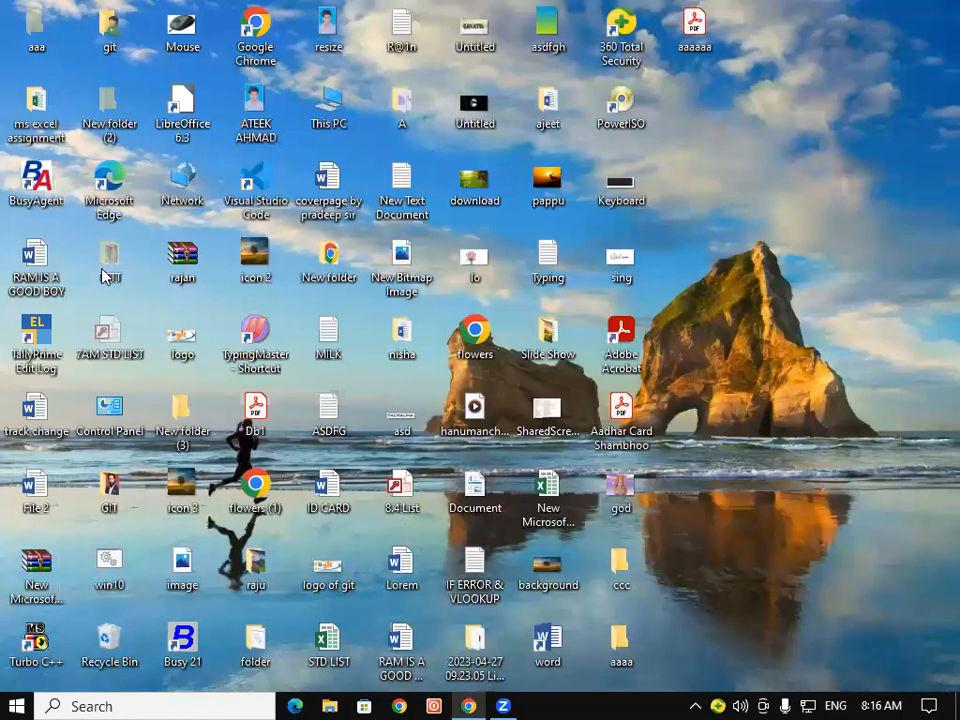
- Go through This PC to Local Disk (D:) and open the 8.4 EXCEL (july) workbook
double_click(314, 120)
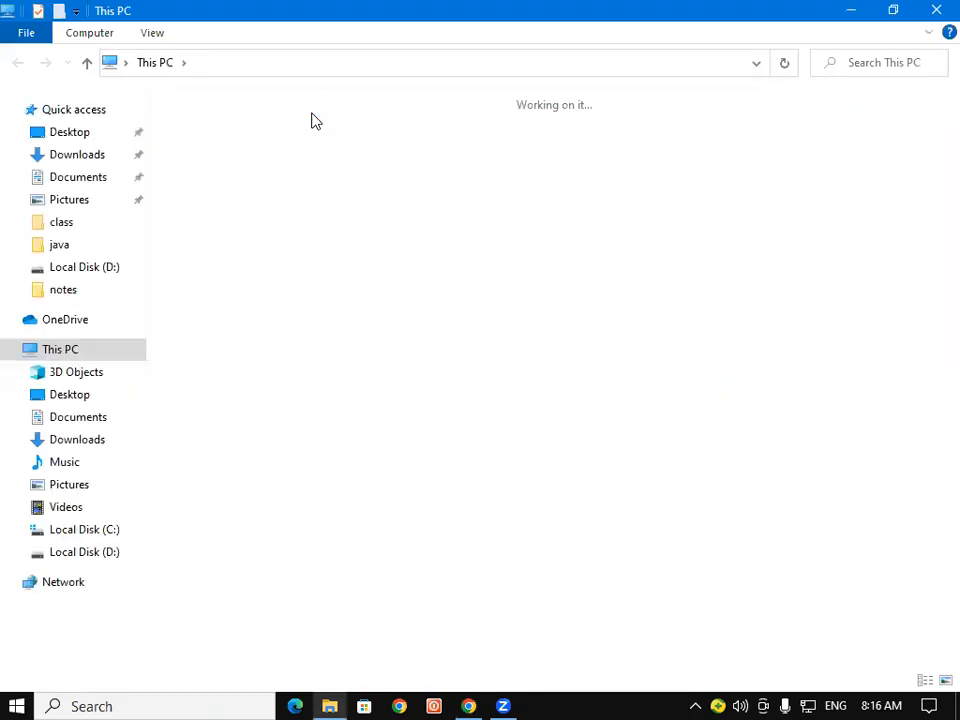
double_click(519, 338)
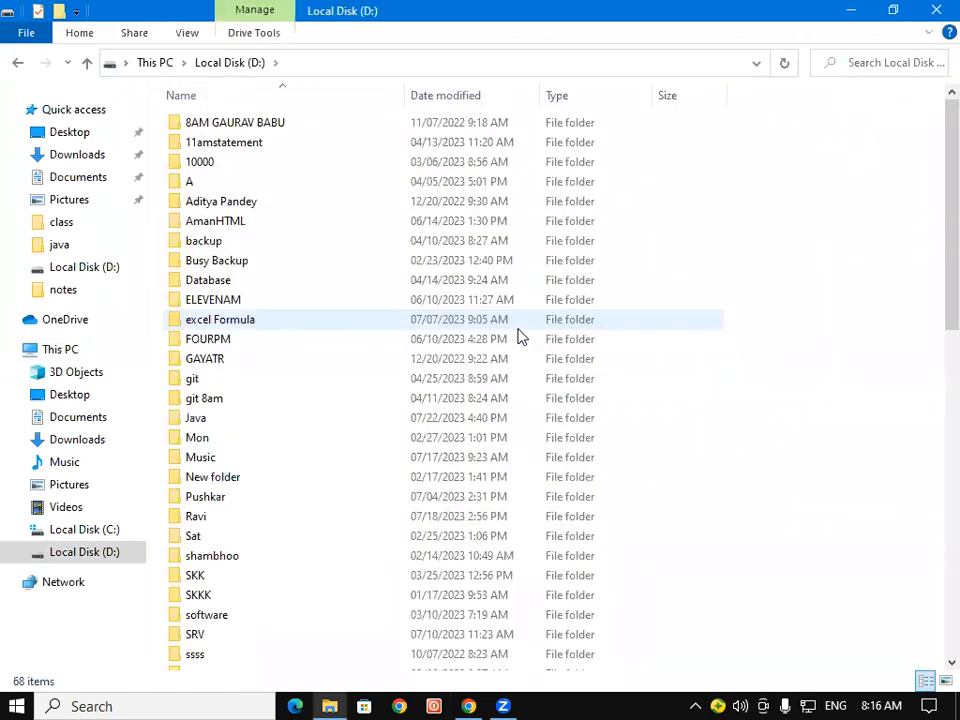
scroll(519, 338, "down", 10)
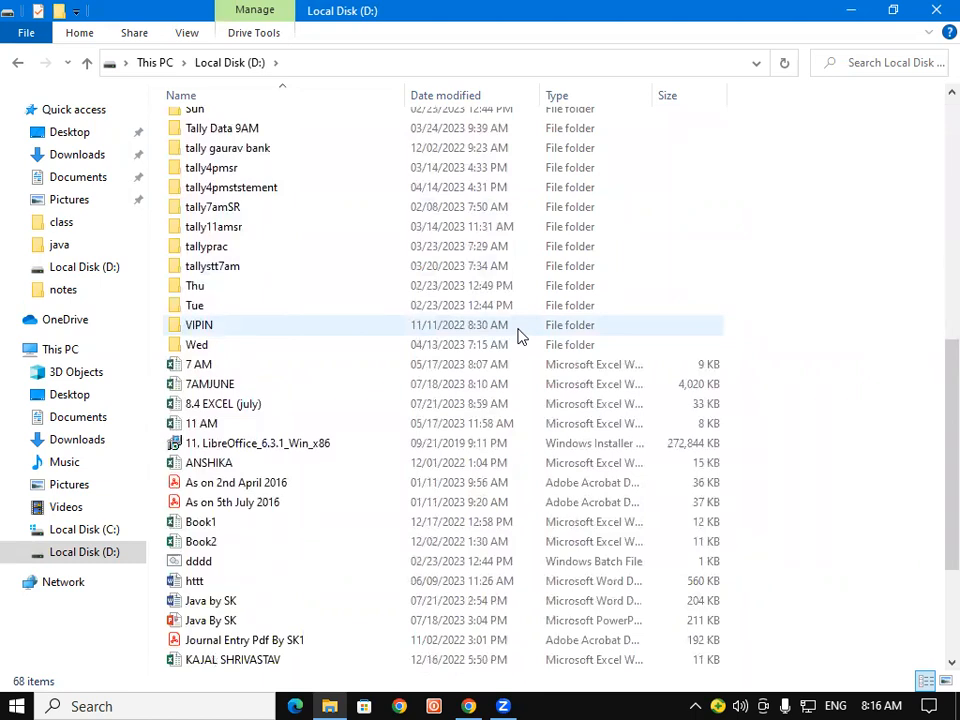
scroll(672, 446, "down", 2)
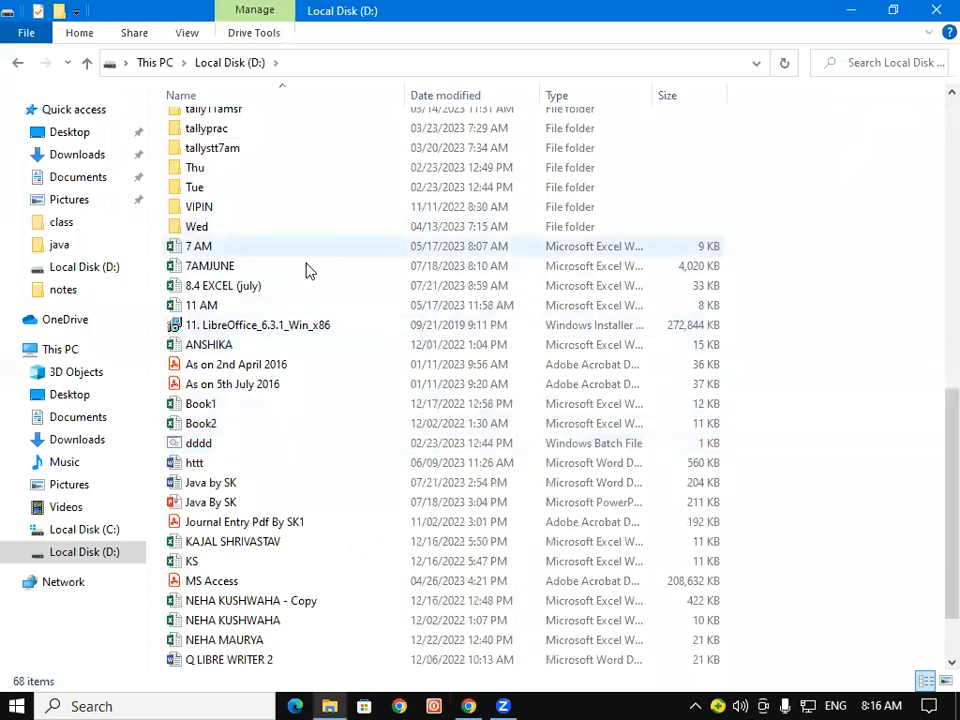
left_click(259, 287)
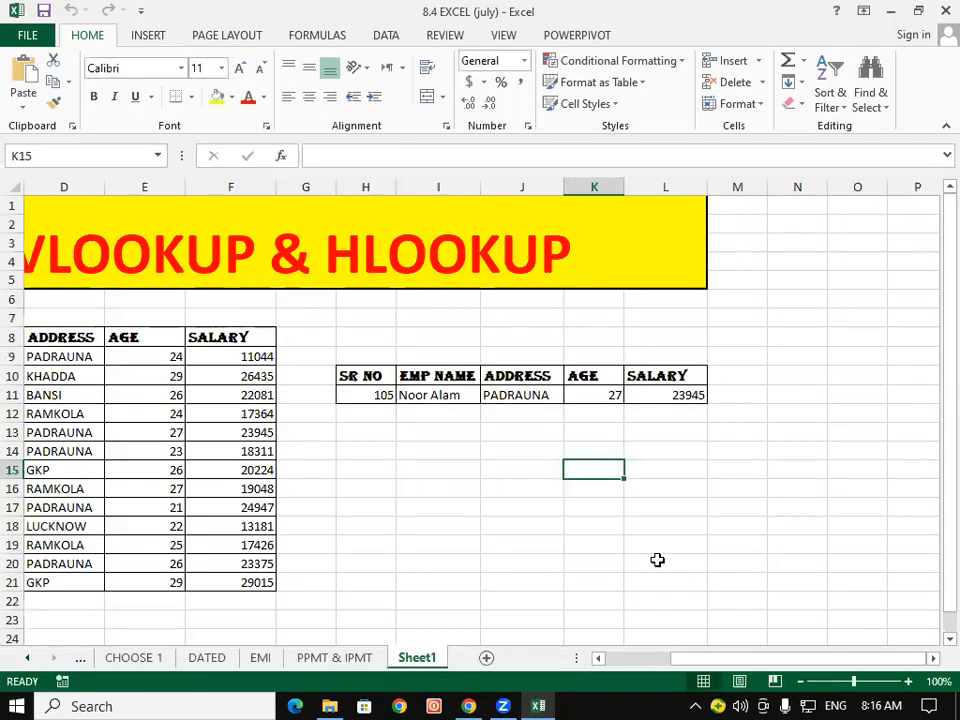
- Change the employee table's header in B8 from SR NO to ID NO
left_click_drag(921, 660, 853, 680)
left_click(711, 451)
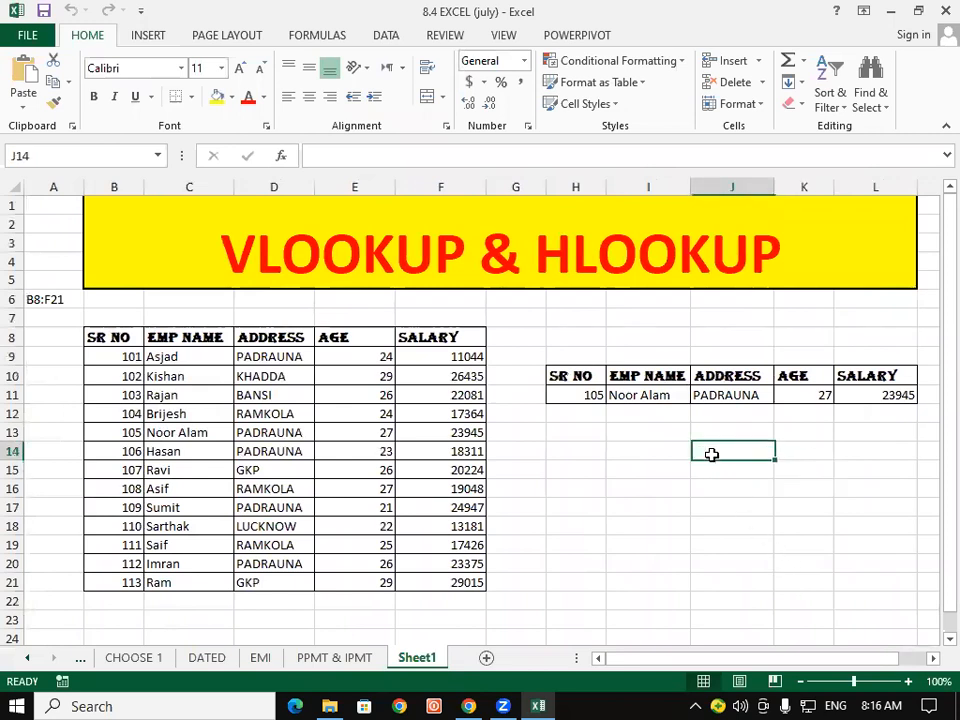
left_click_drag(98, 330, 118, 440)
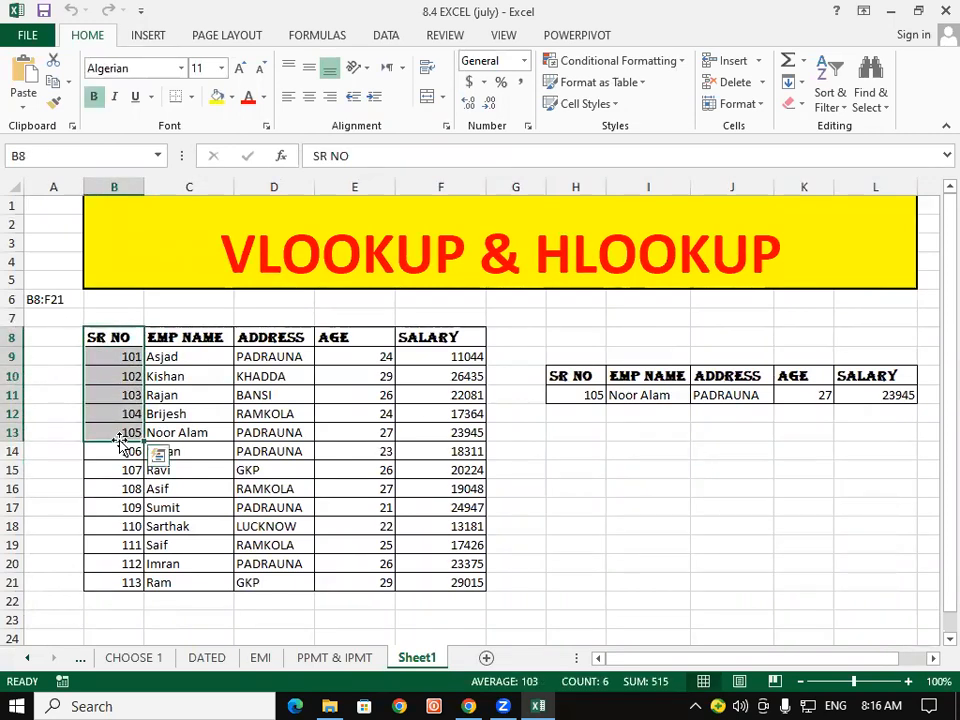
left_click(118, 440)
left_click(122, 337)
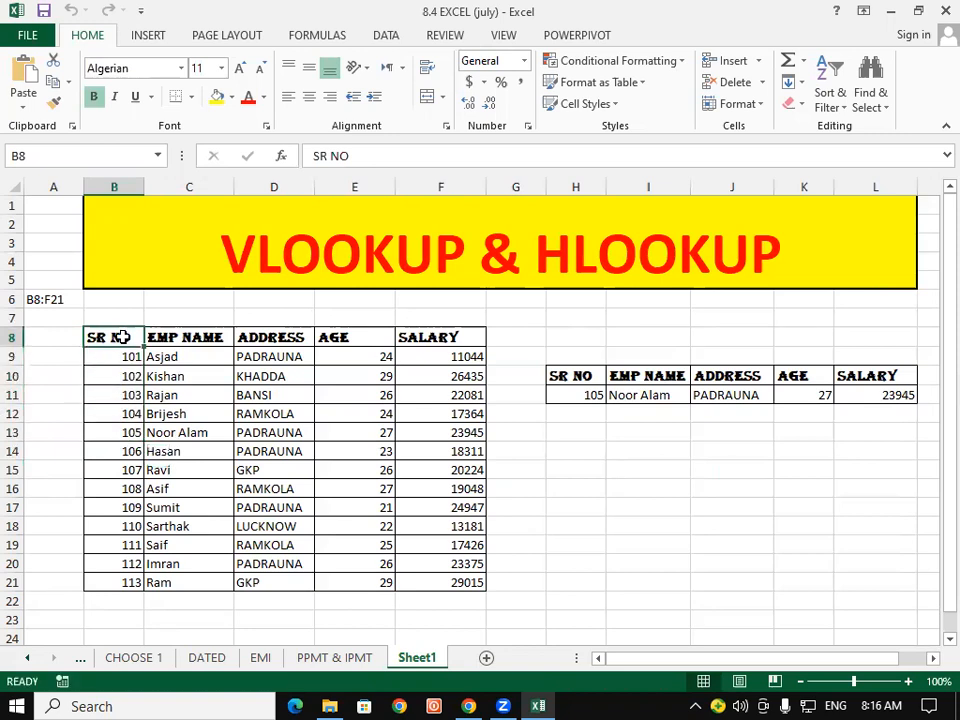
left_click_drag(96, 349, 102, 563)
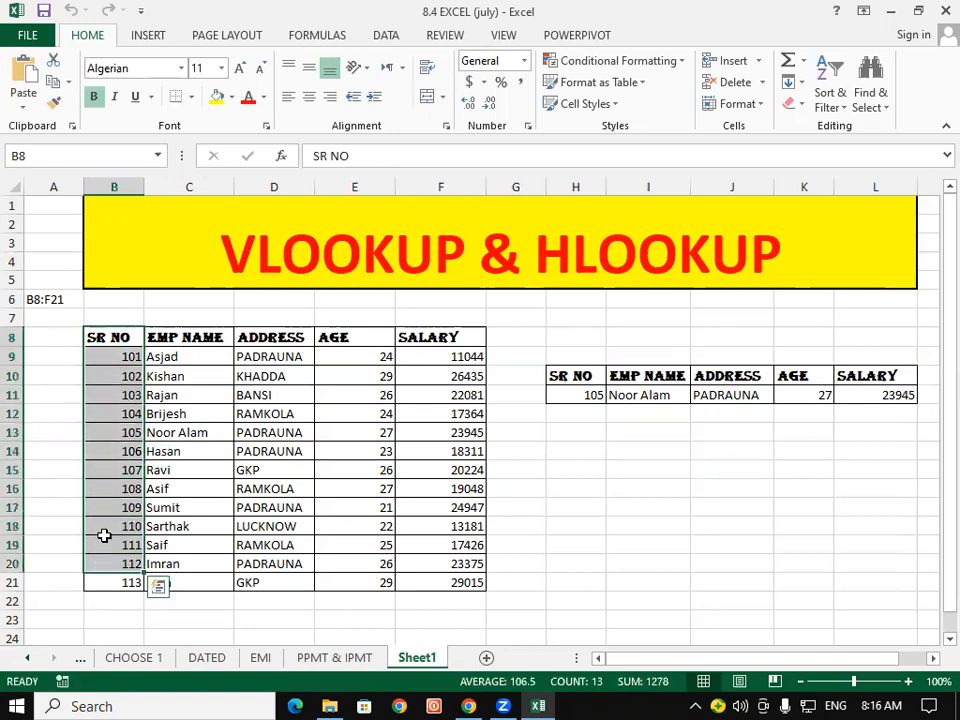
left_click(124, 337)
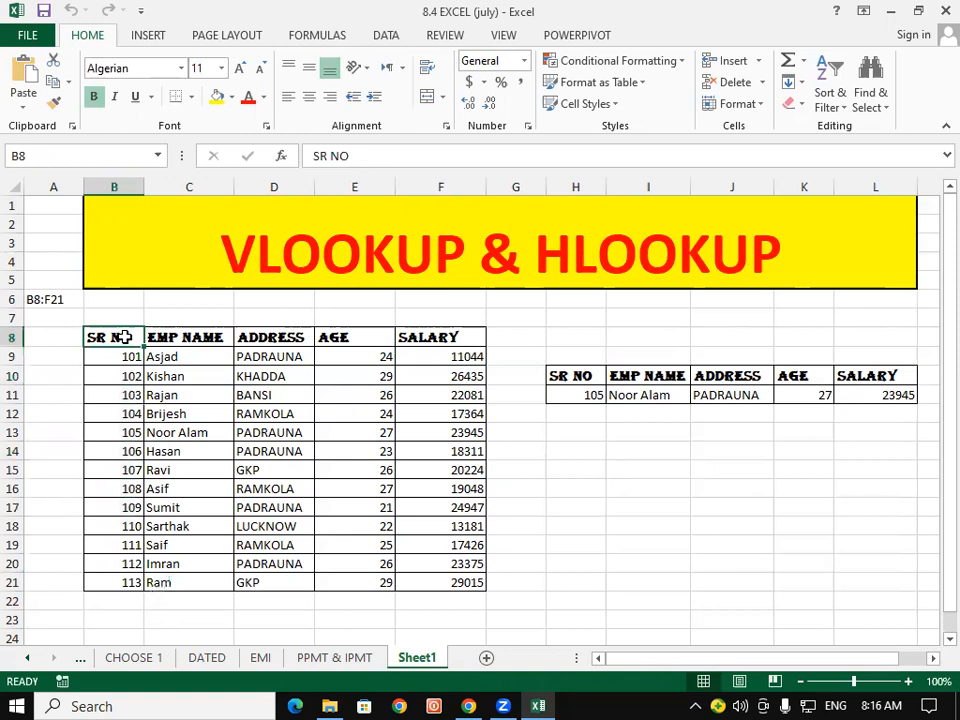
type("ID NO")
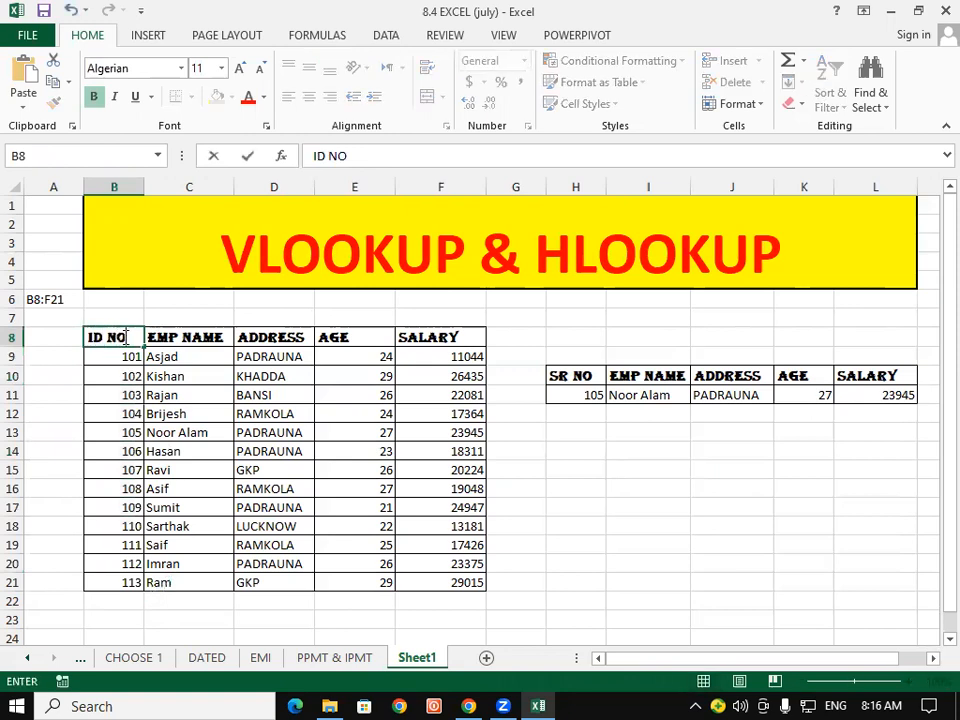
key("Return")
- Copy ID NO over the lookup table's SR NO header in H10, then check the EMP NAME to SALARY headers
left_click(124, 337)
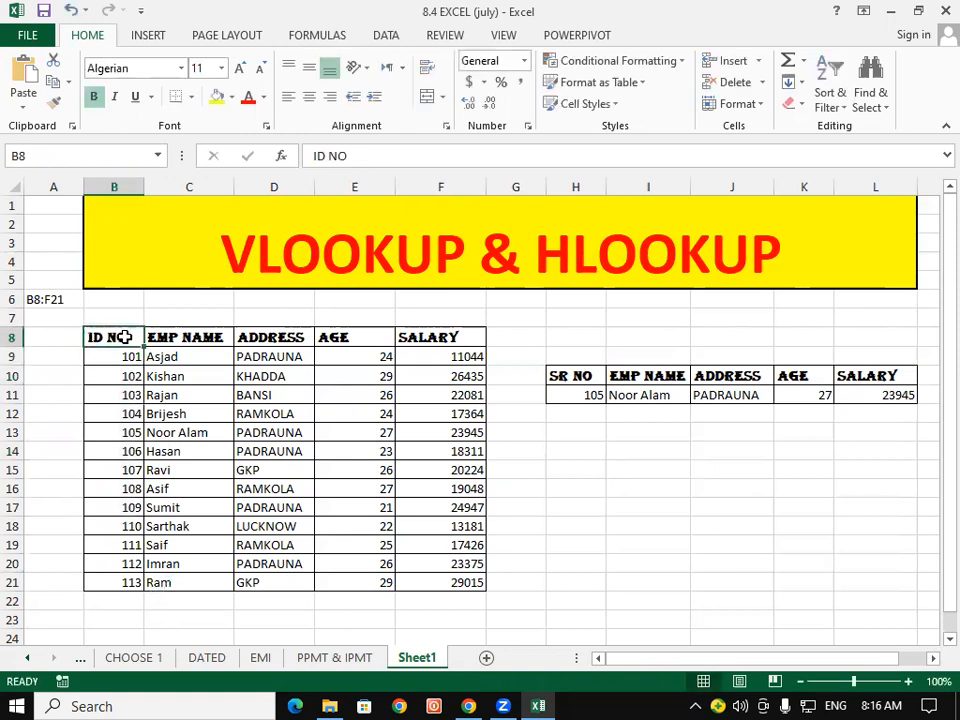
key("ctrl+c")
left_click(585, 376)
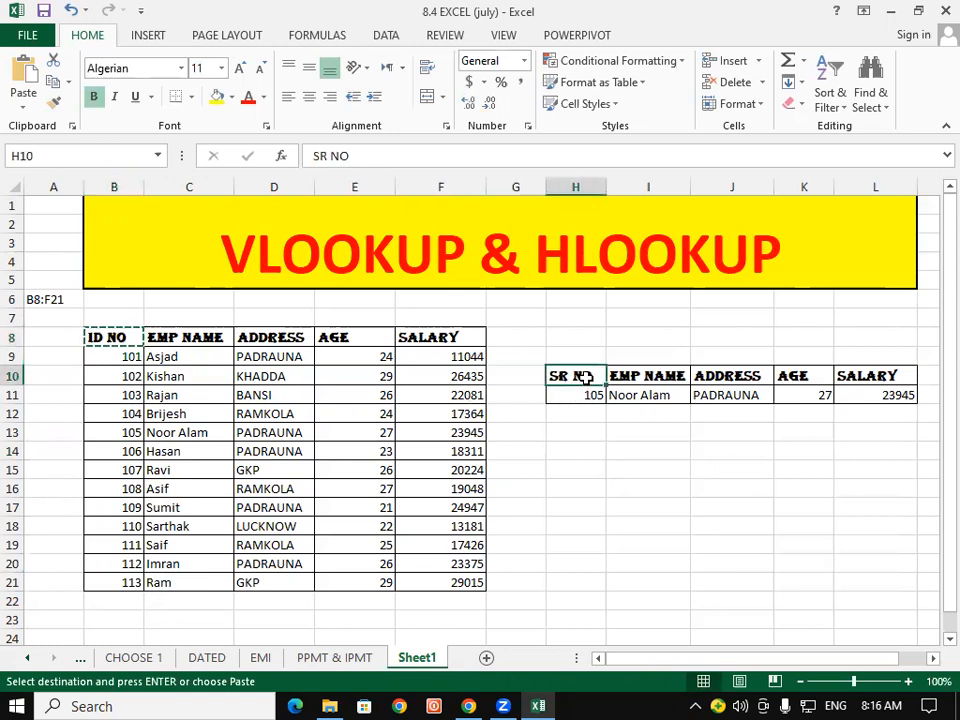
key("ctrl+v")
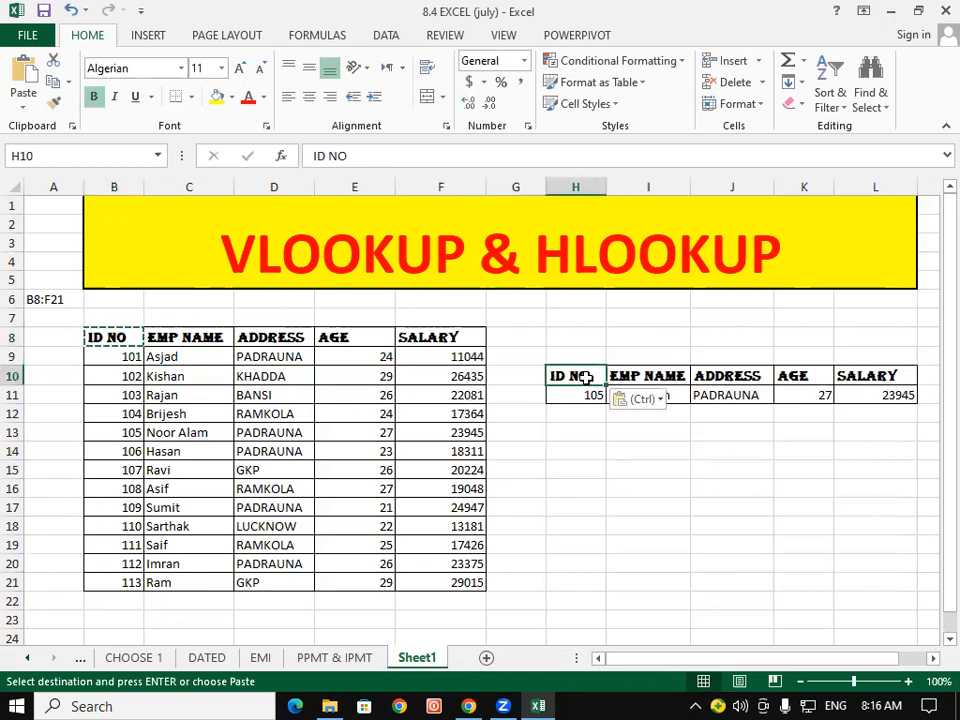
key("Escape")
left_click(190, 336)
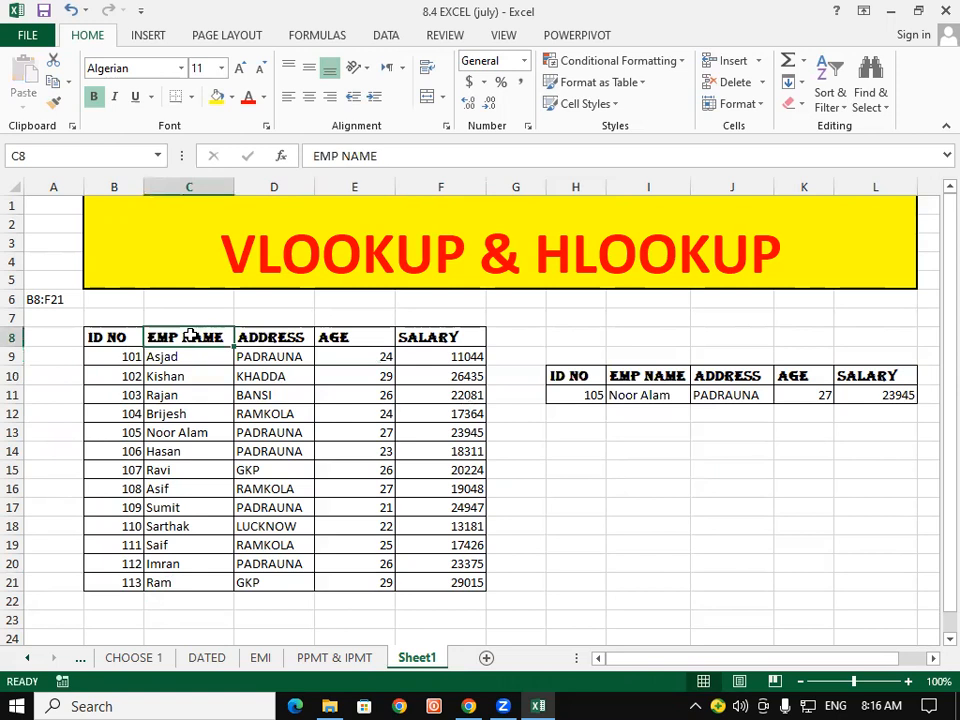
left_click(272, 333)
left_click(345, 338)
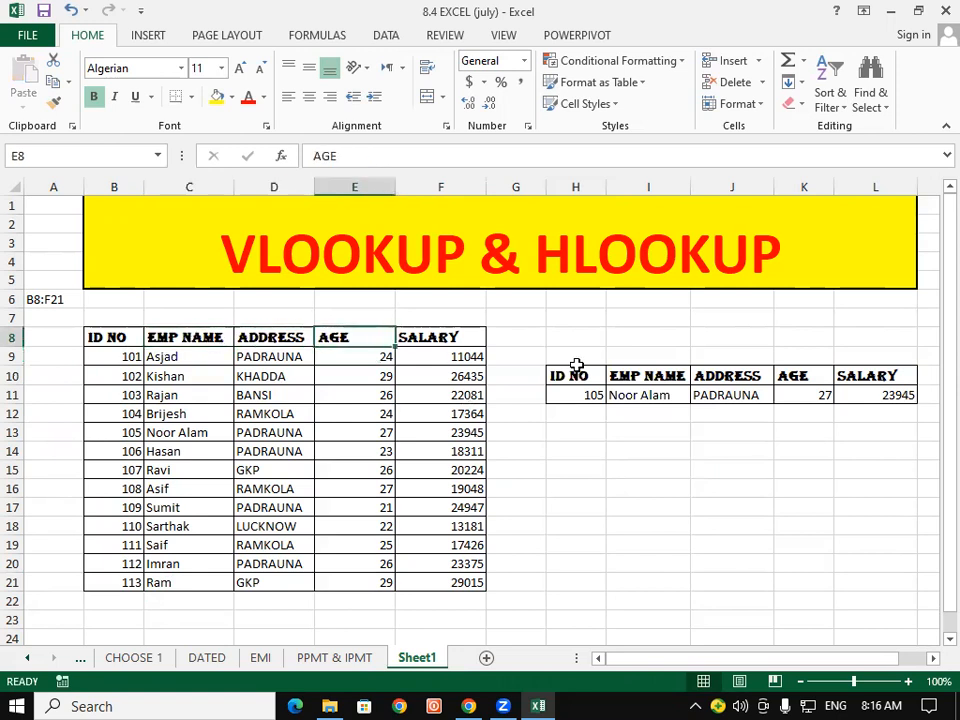
left_click(459, 340)
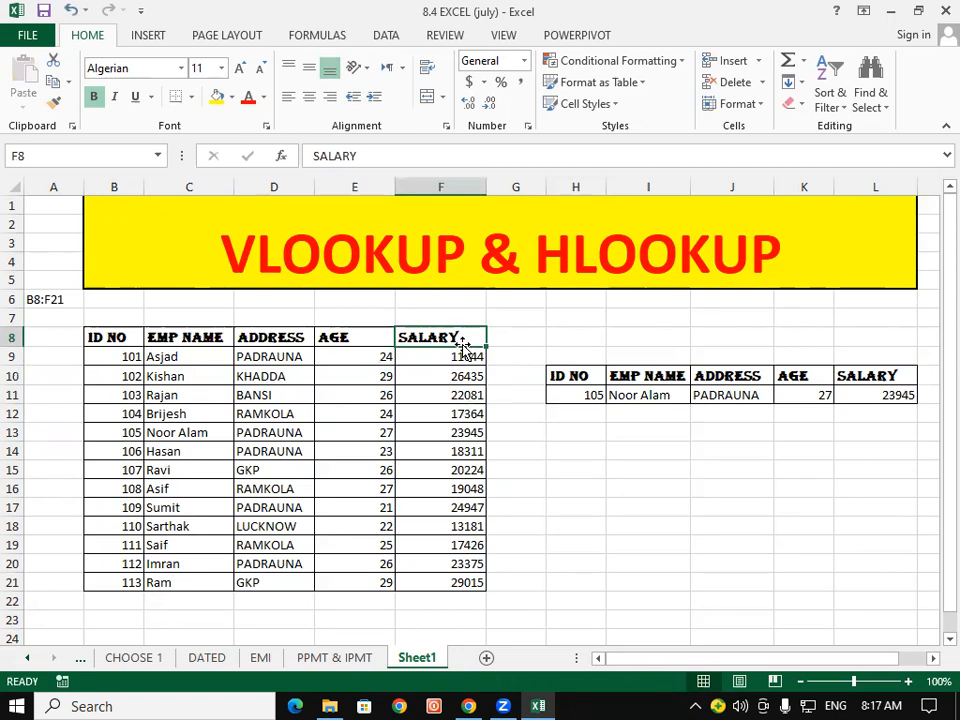
- Erase the old lookup table in H9:O15 with Clear All
left_click(439, 378)
left_click_drag(552, 380, 940, 393)
left_click(633, 456)
left_click_drag(891, 657, 852, 676)
left_click(515, 488)
left_click_drag(49, 339, 365, 573)
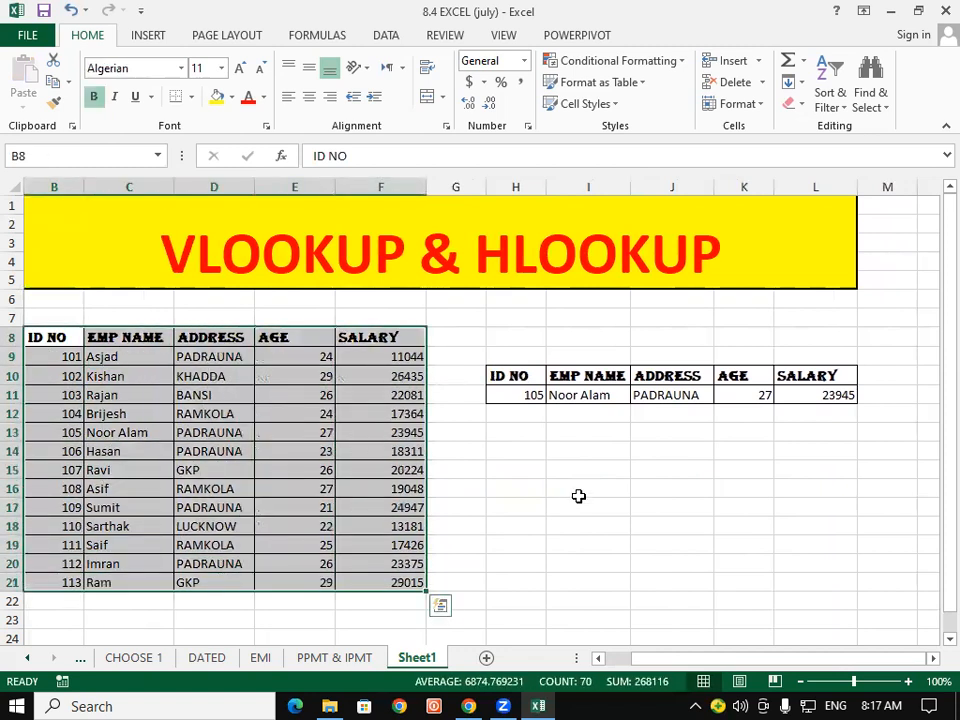
left_click(579, 490)
left_click_drag(497, 356, 805, 470)
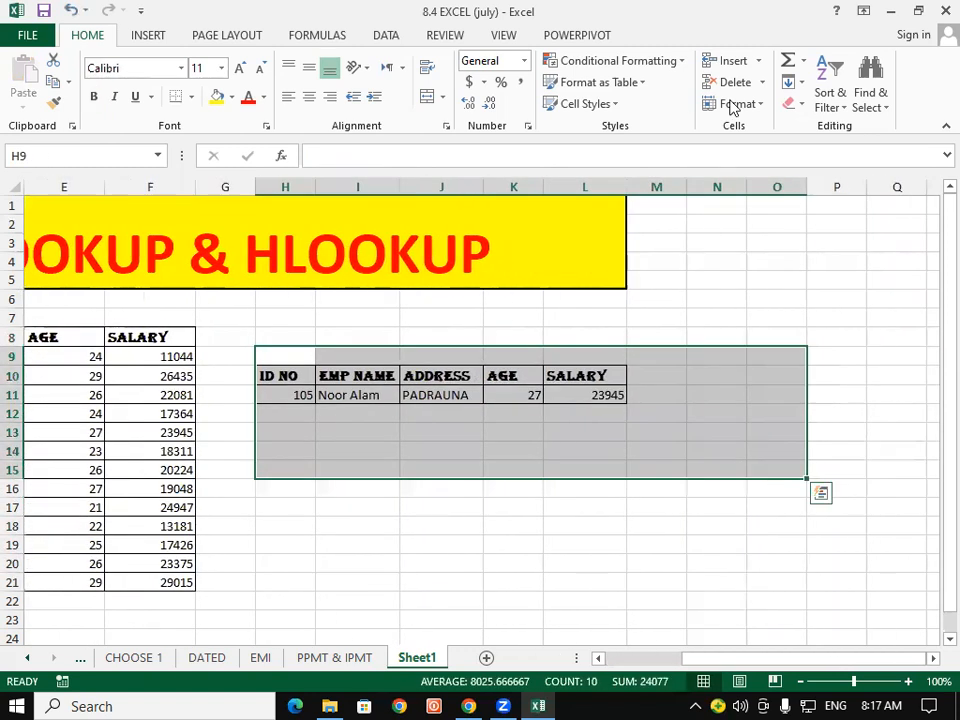
left_click(790, 104)
left_click(795, 127)
- Copy the header row B8:F8 (ID NO to SALARY) into H8:L8
left_click_drag(895, 660, 610, 658)
left_click(274, 394)
left_click_drag(101, 338, 425, 334)
key("ctrl+c")
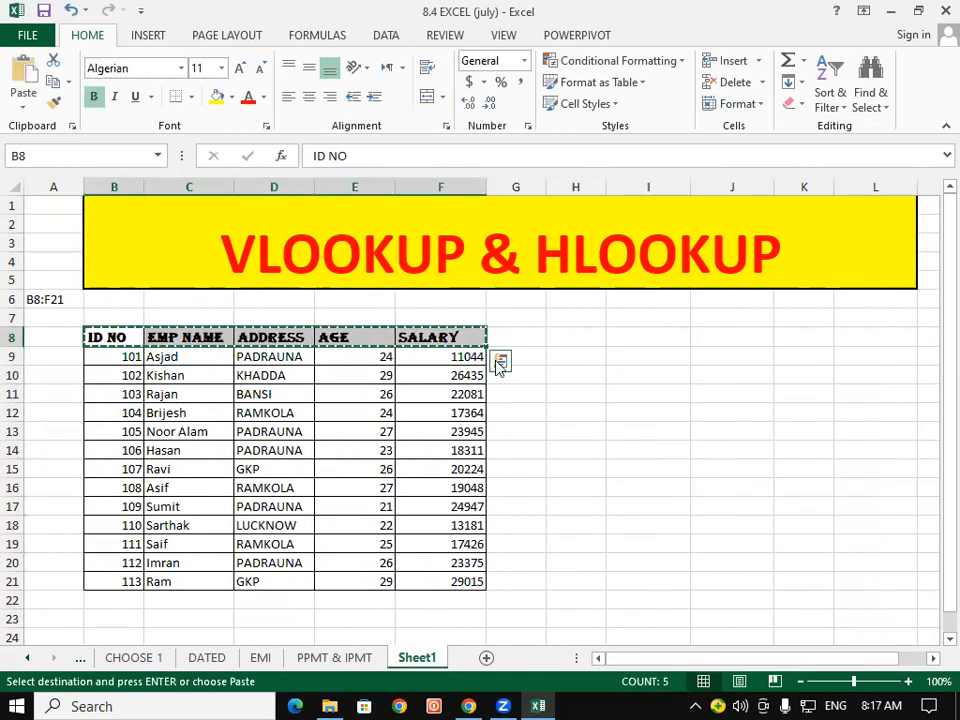
left_click(550, 337)
key("ctrl+v")
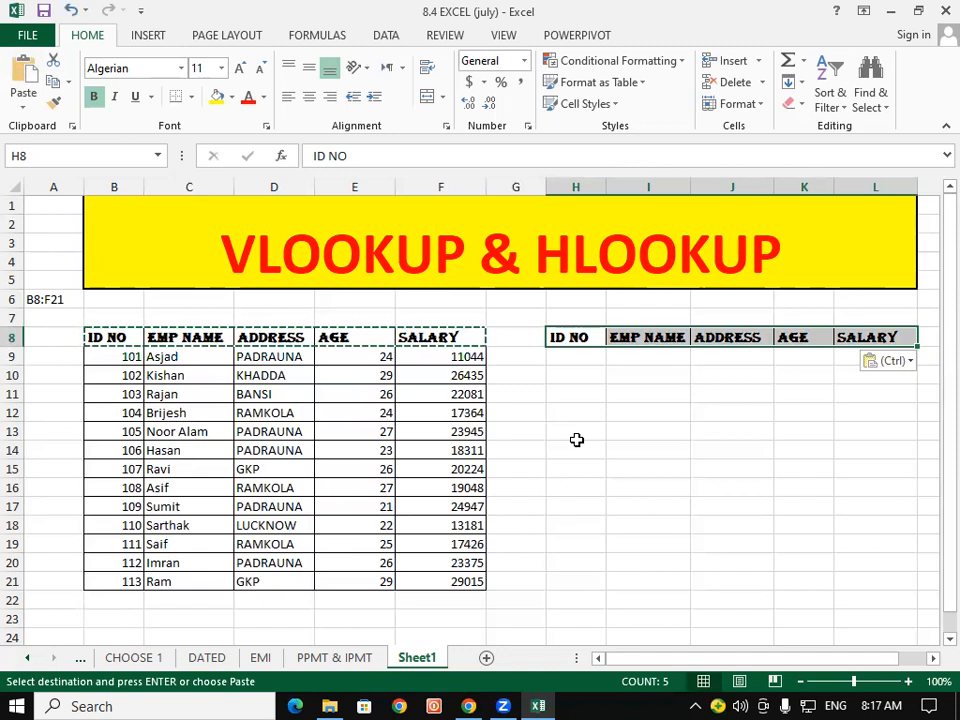
left_click(766, 696)
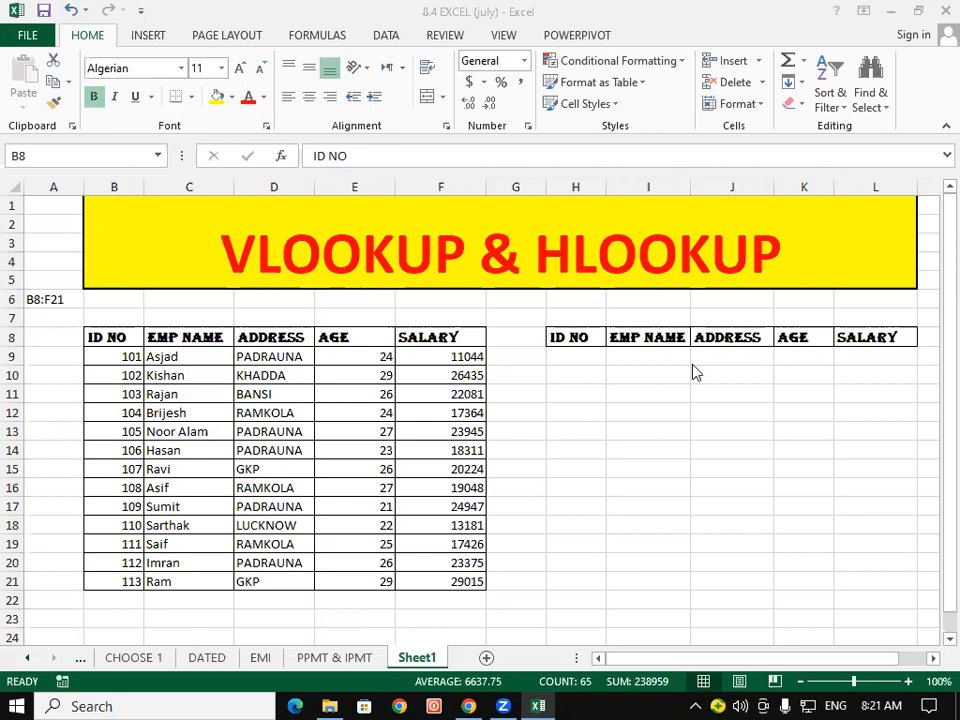
left_click(89, 328)
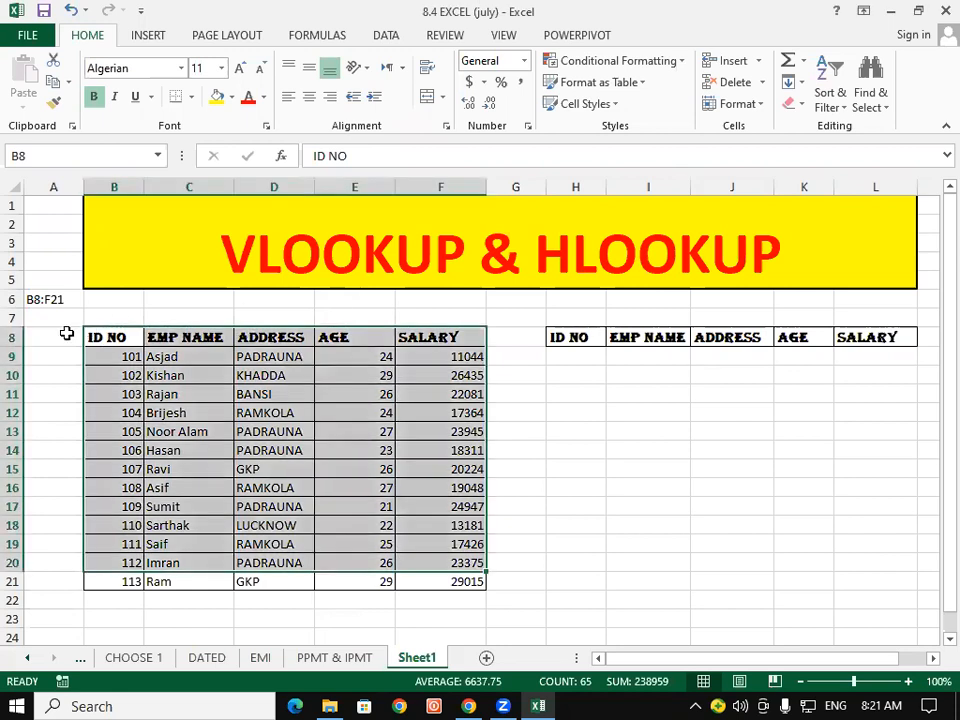
left_click_drag(68, 350, 936, 384)
left_click(476, 428)
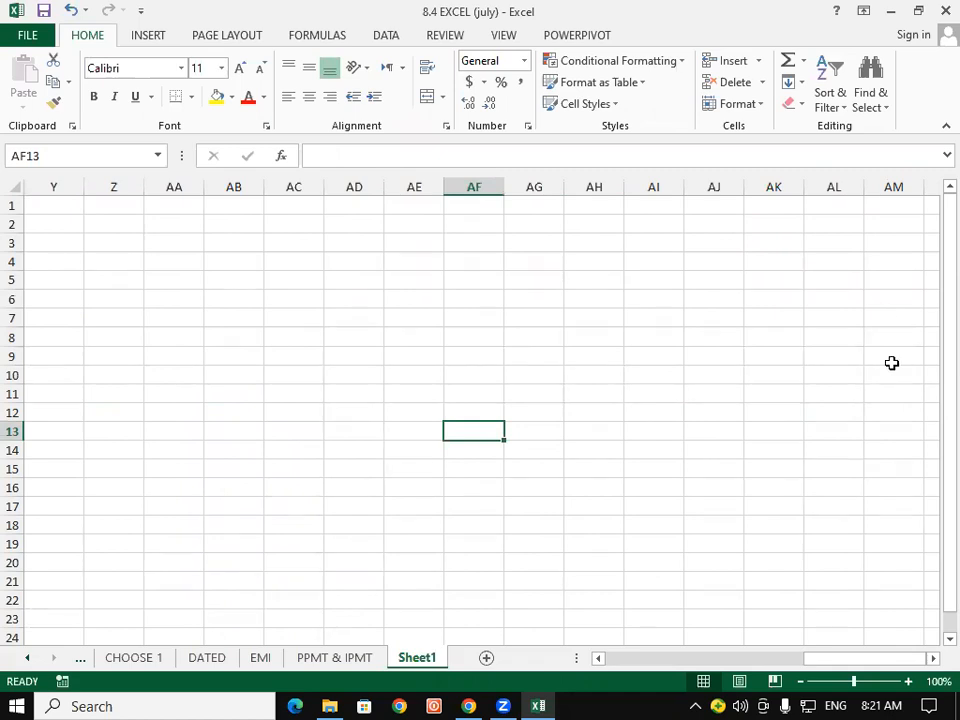
left_click_drag(909, 659, 814, 677)
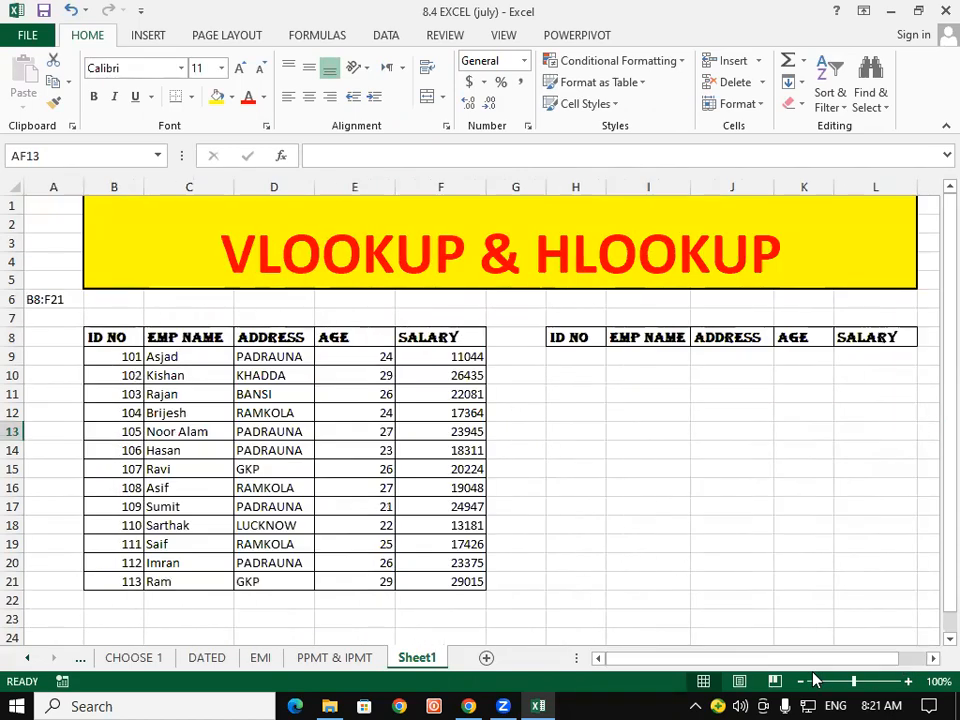
left_click_drag(110, 337, 440, 335)
left_click_drag(553, 336, 904, 336)
left_click(725, 417)
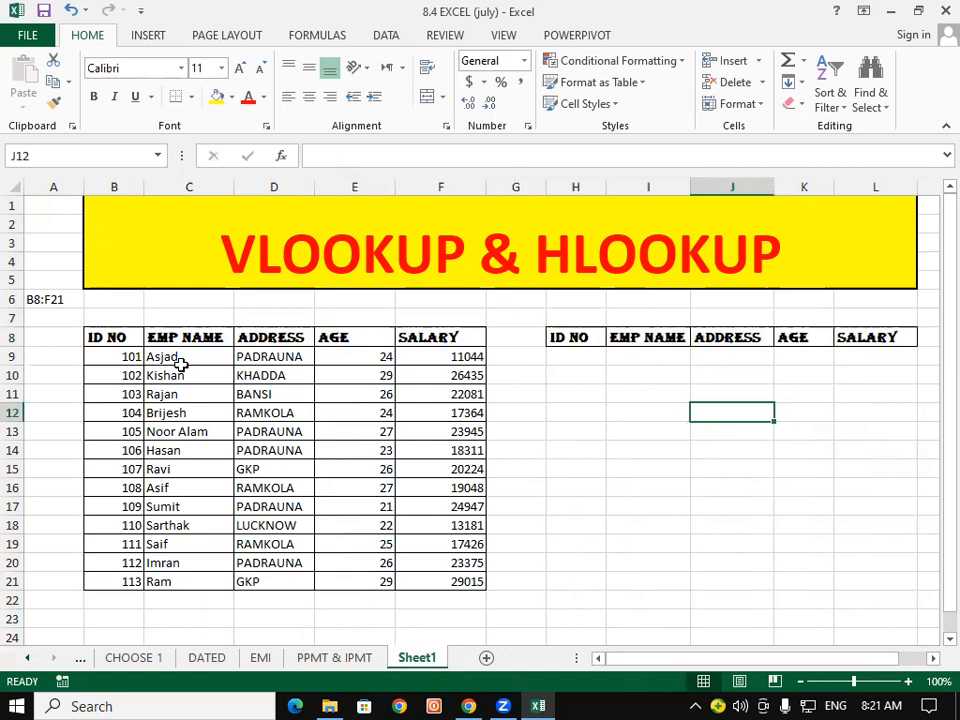
left_click(116, 393)
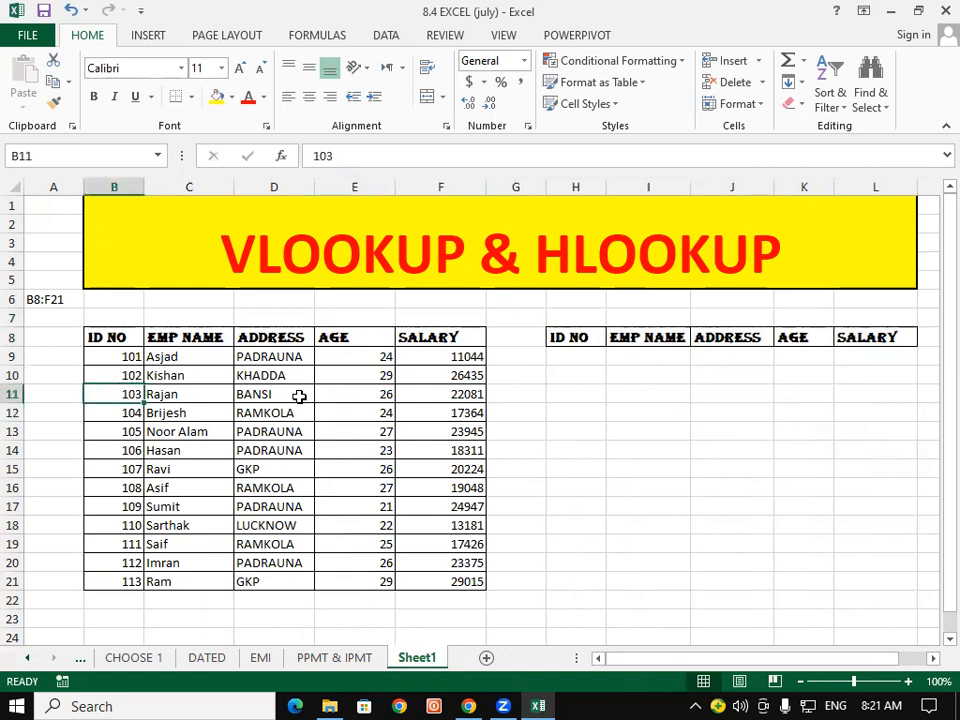
left_click(566, 358)
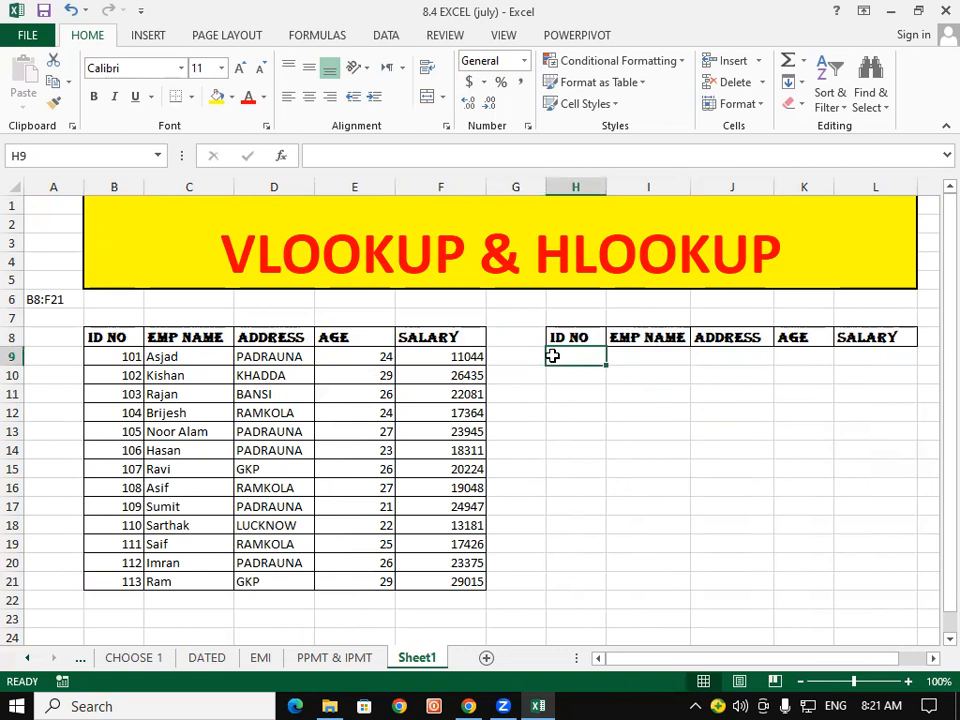
- Enter lookup ID 105 in cell H9
type("101")
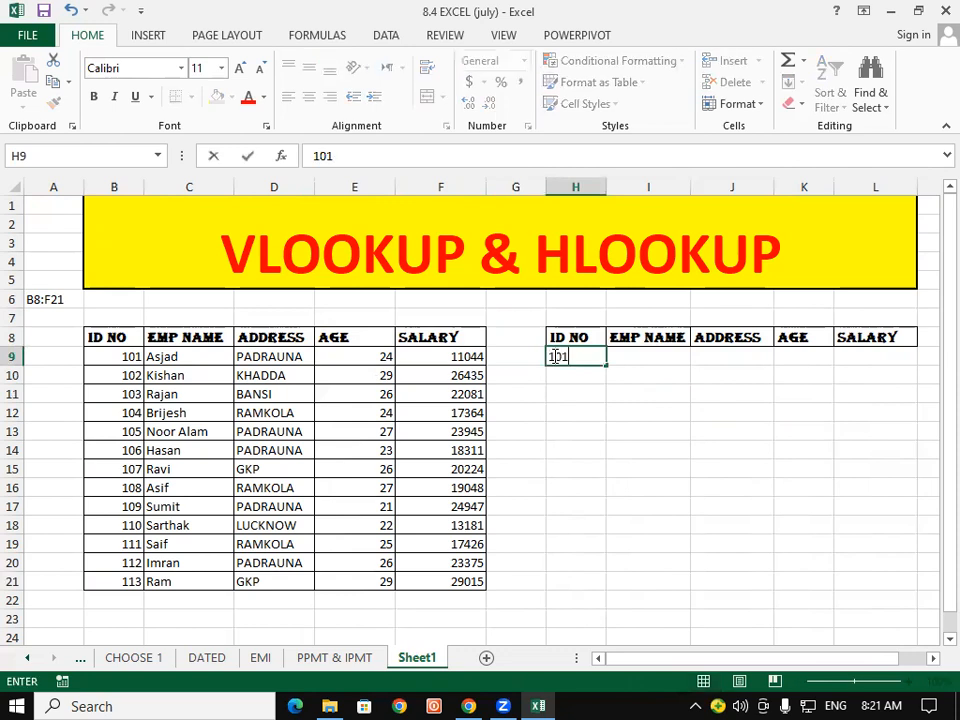
key("BackSpace")
type("5")
key("Return")
- Start a =VLOOKUP( formula in cell I9 under EMP NAME
key("Right")
key("Up")
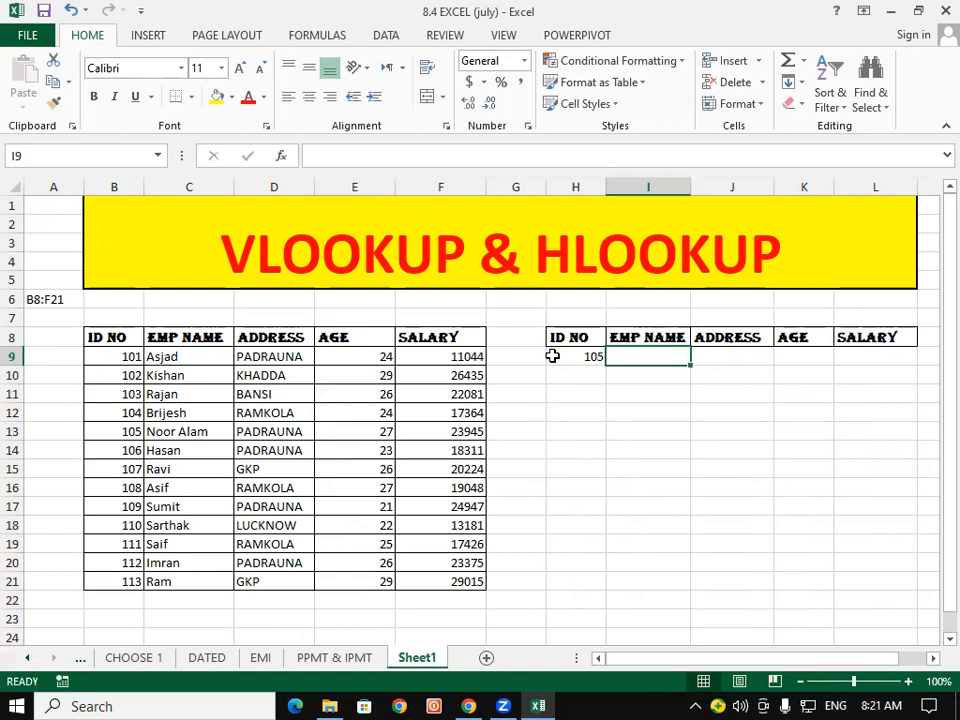
type("=VLOOKUP(")
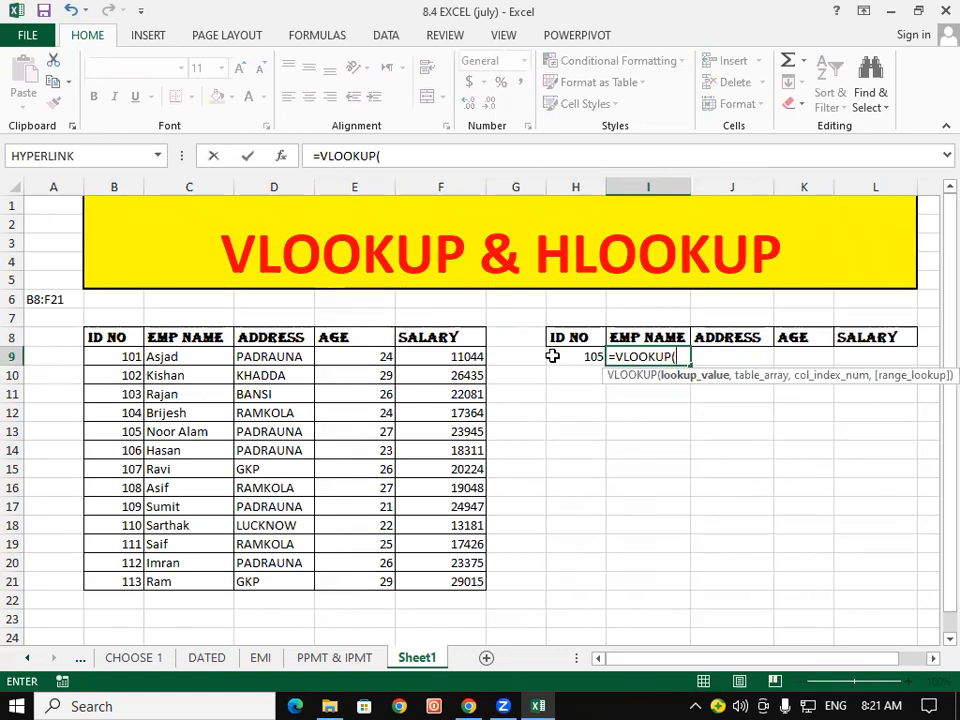
- Give the VLOOKUP an absolute $H$9 lookup value and an absolute $B$8:$F$21 table range
left_click(552, 356)
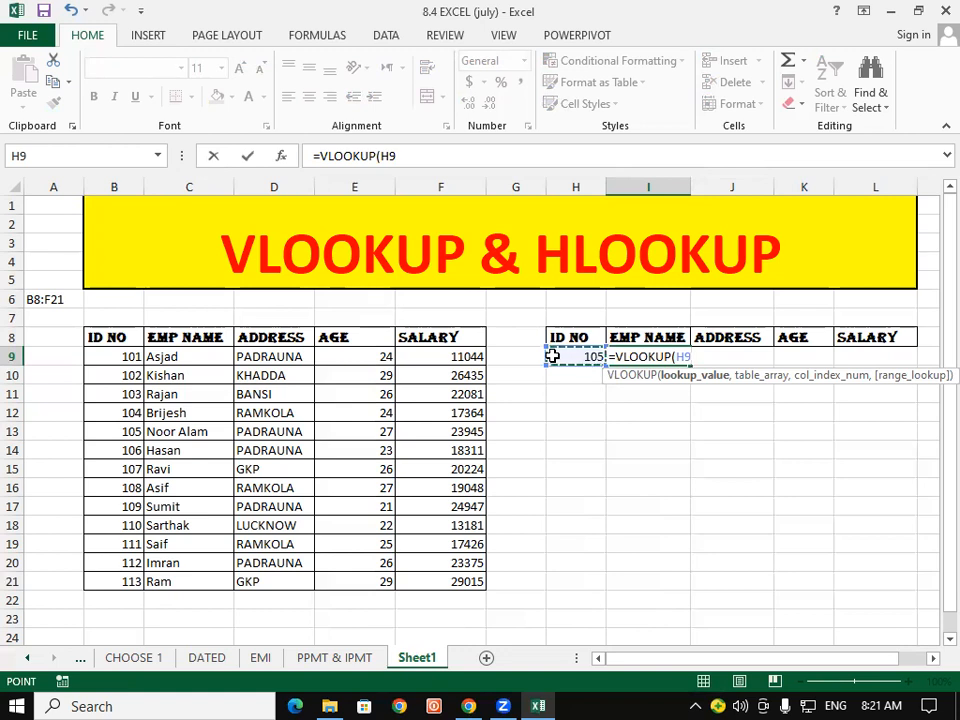
key("F4")
type(",")
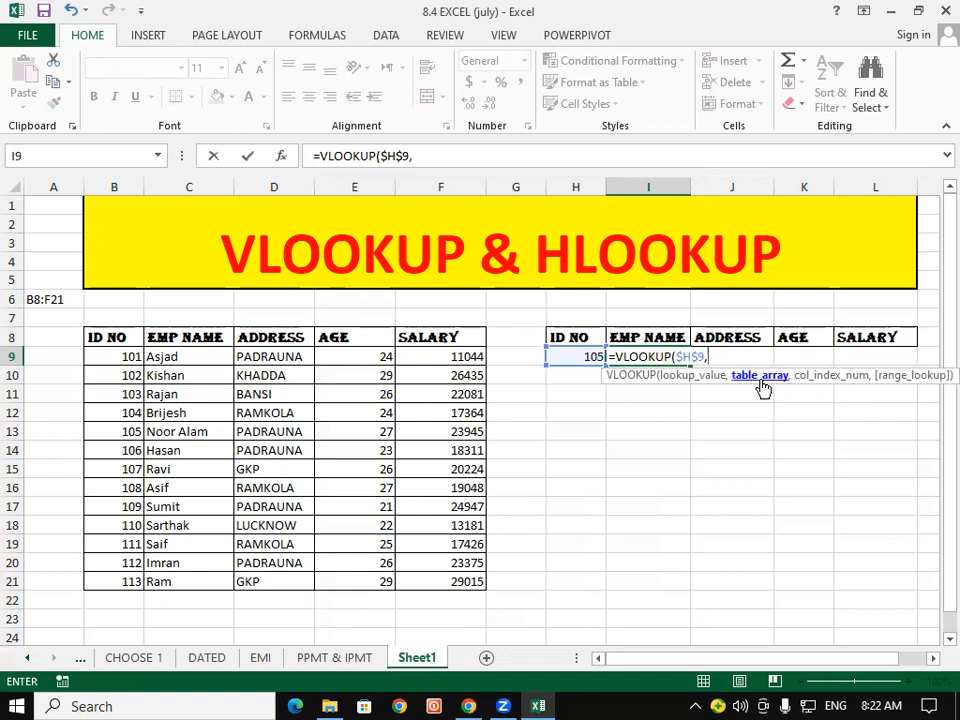
left_click_drag(112, 337, 480, 596)
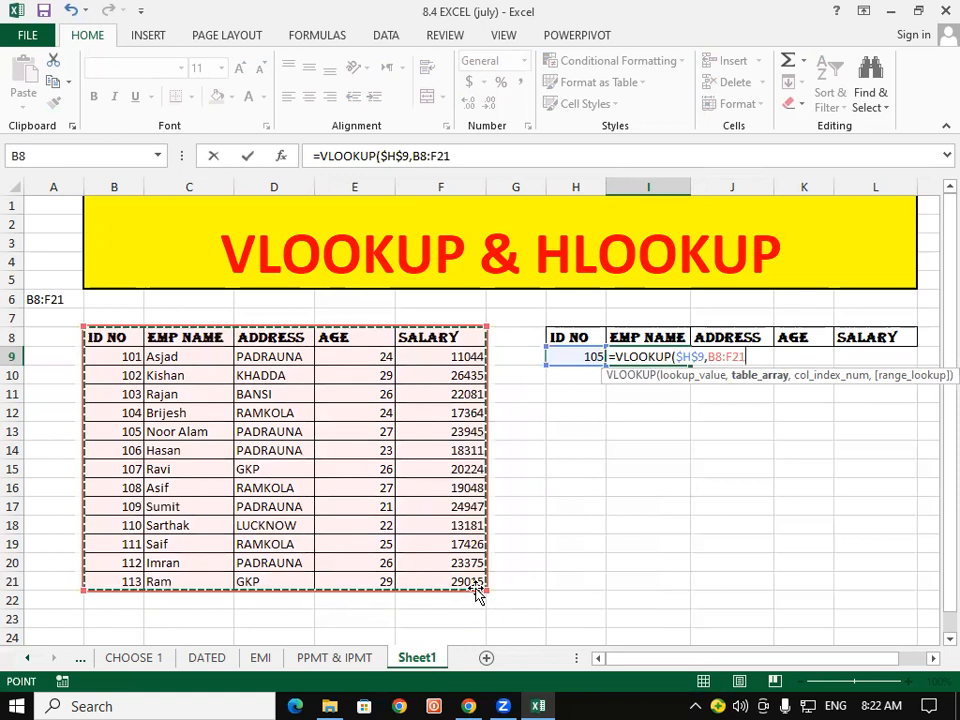
key("F4")
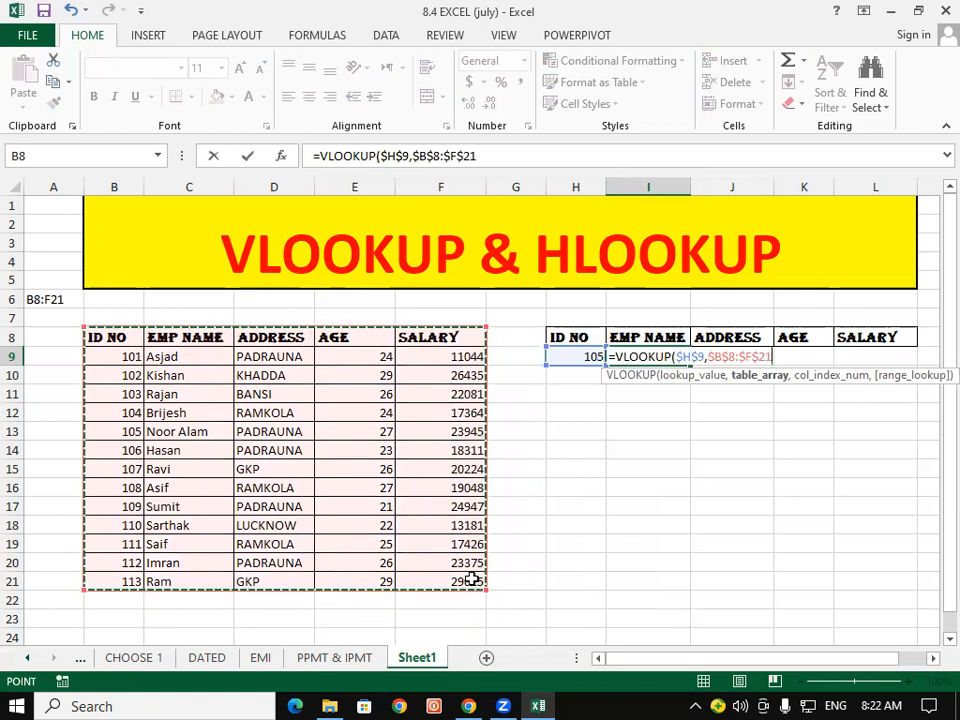
type("N")
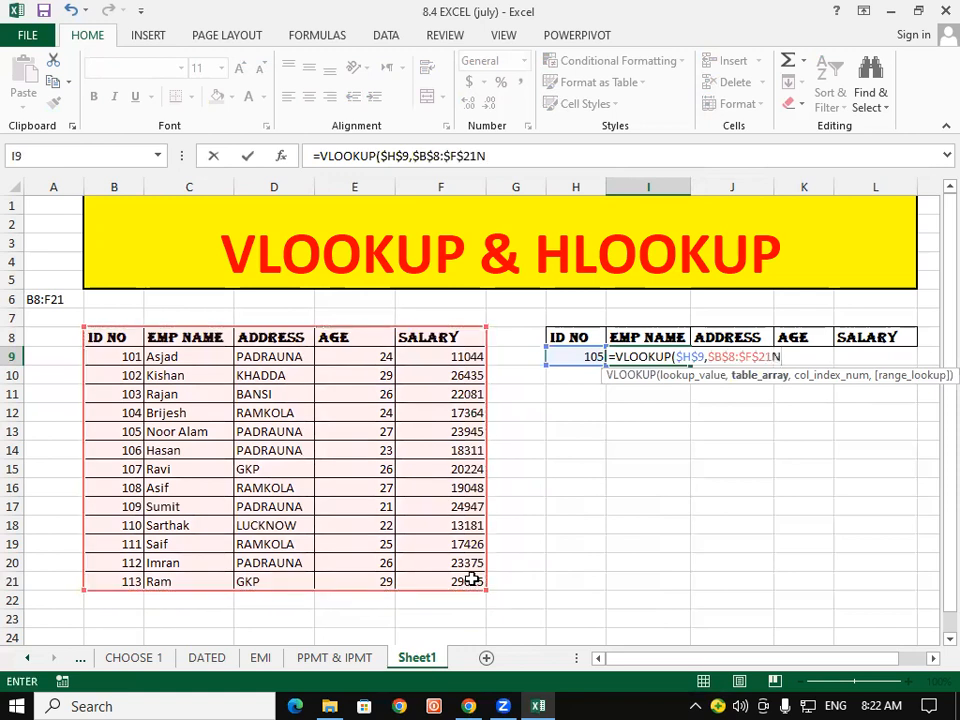
key("BackSpace")
type(",")
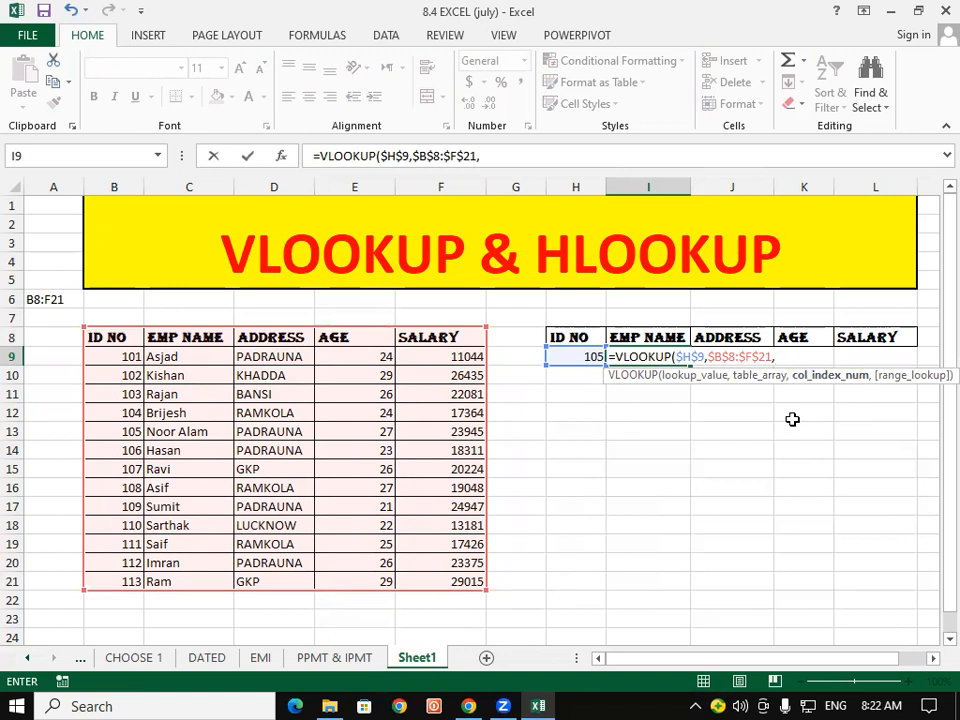
- Finish the formula with COLUMNS($J$16:K16) as column index and exact match 0
type("COL")
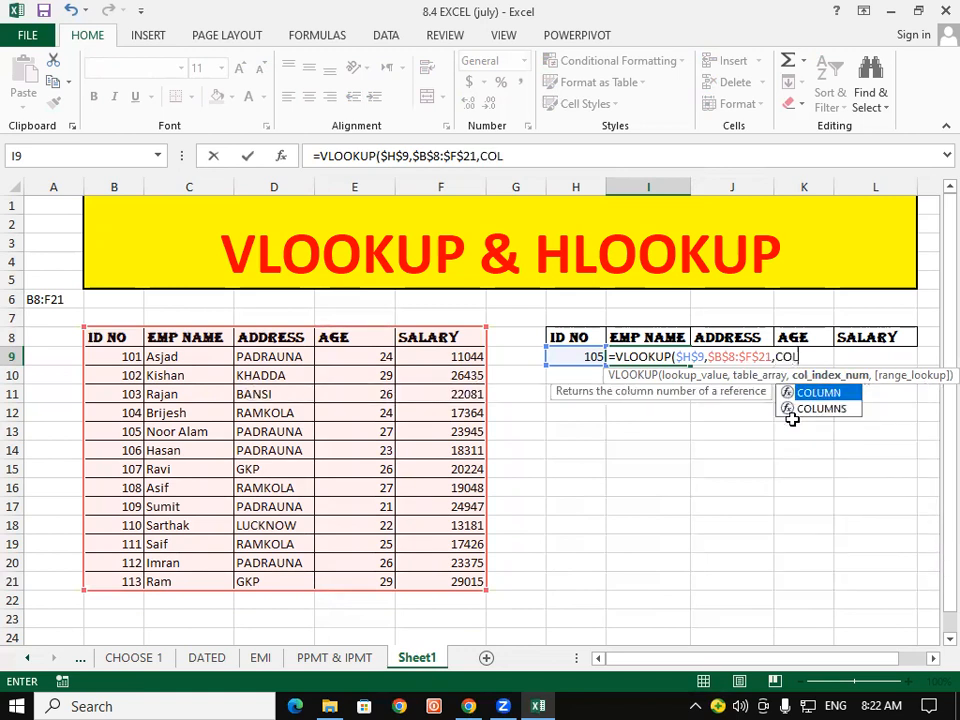
left_click(791, 416)
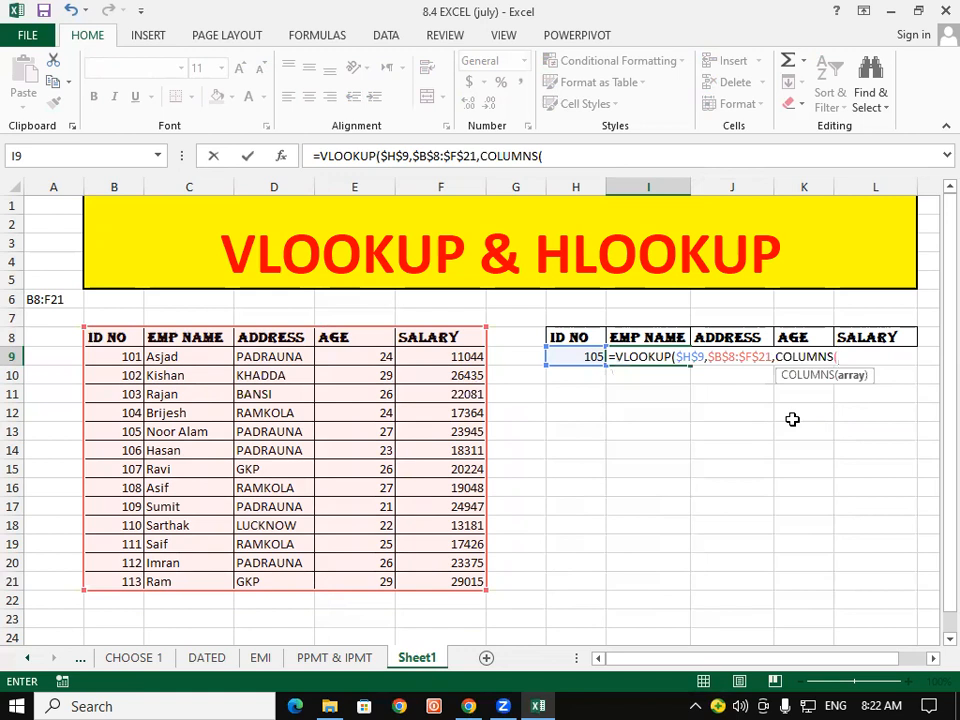
left_click(713, 487)
left_click_drag(788, 492, 805, 490)
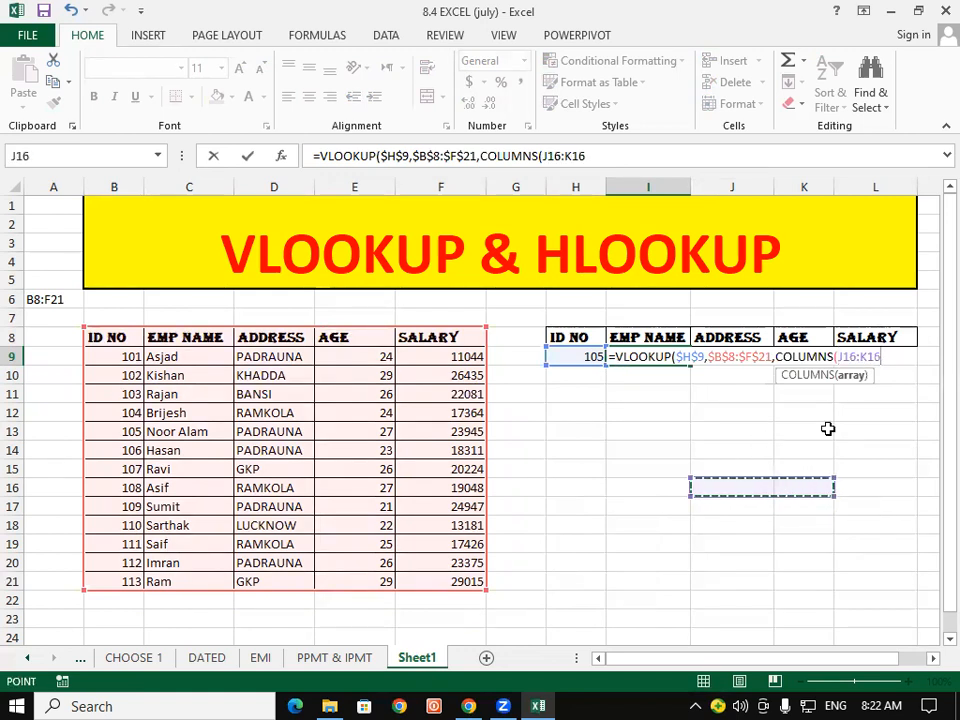
left_click_drag(836, 364, 876, 362)
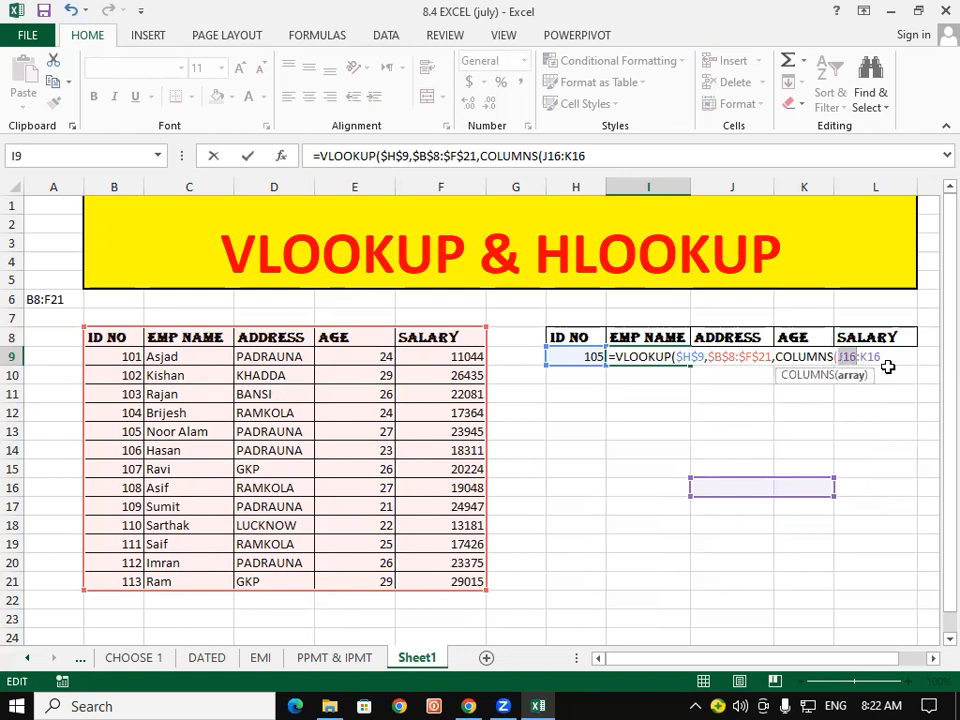
key("F4")
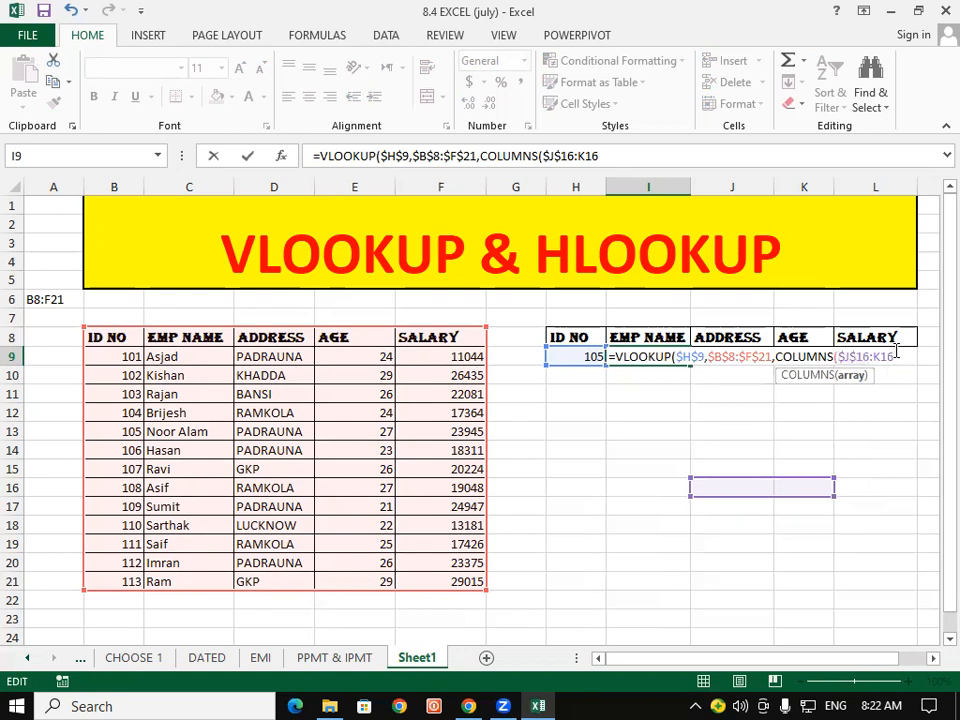
type(")")
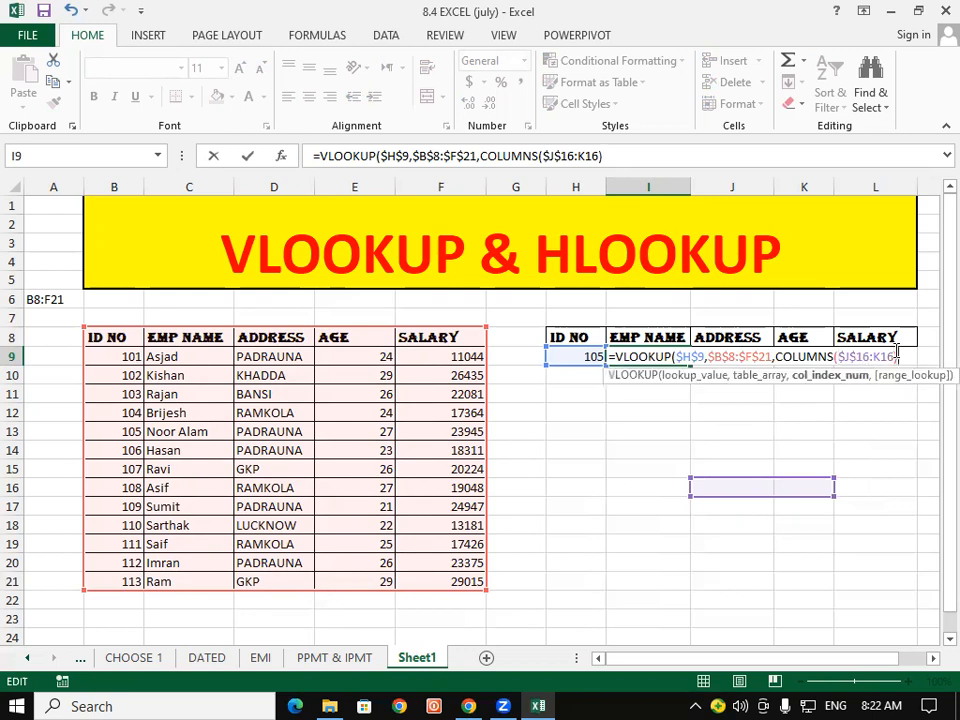
type(",0)")
key("Return")
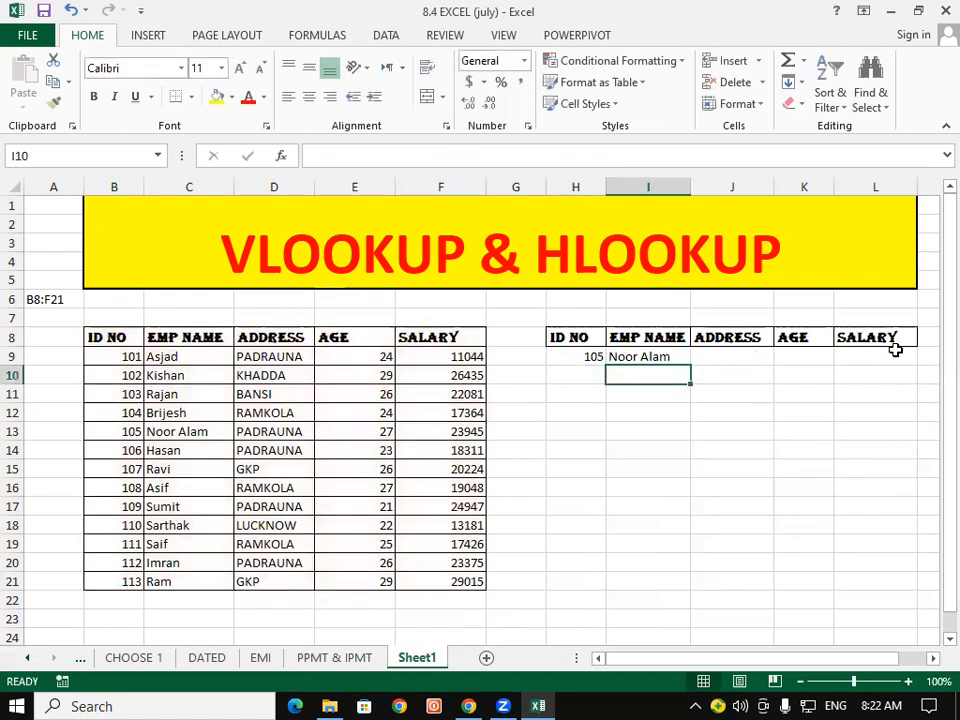
- Fill the I9 lookup formula right across to L9
left_click(655, 358)
left_click_drag(689, 367, 887, 364)
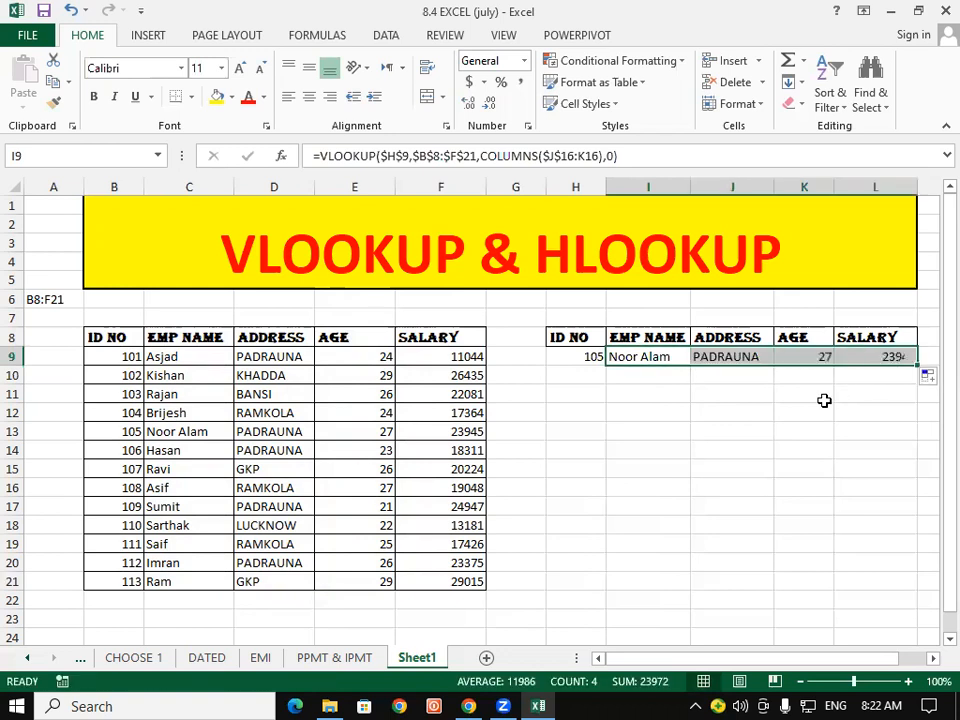
left_click(822, 398)
- Test the lookup by entering ID 102, then ID 103, in H9
left_click(567, 358)
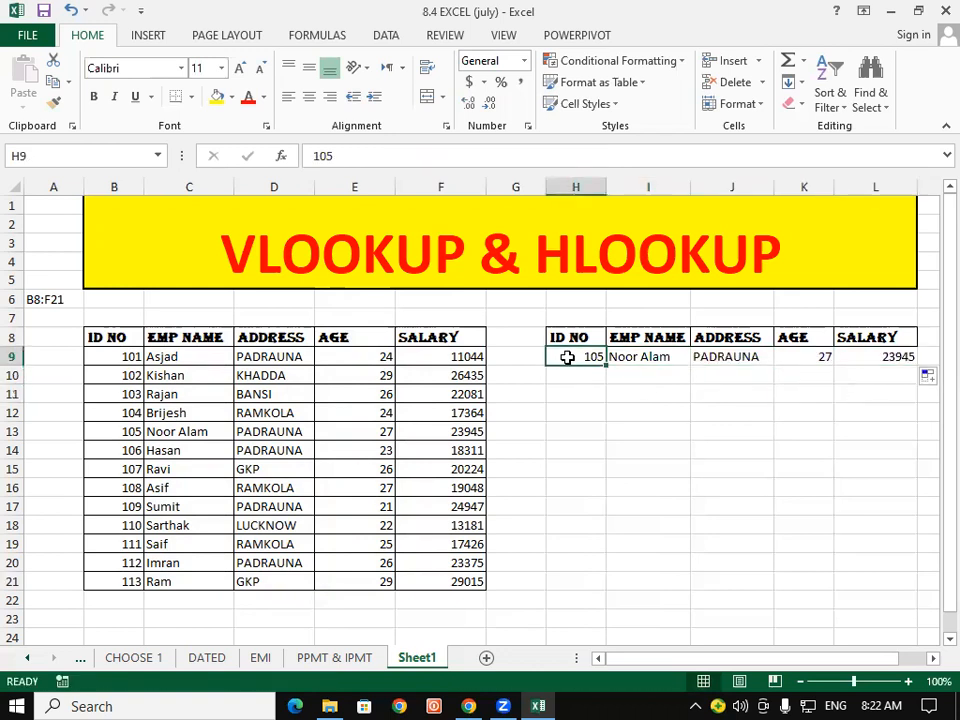
type("102")
key("Return")
left_click(567, 357)
type("103")
key("Return")
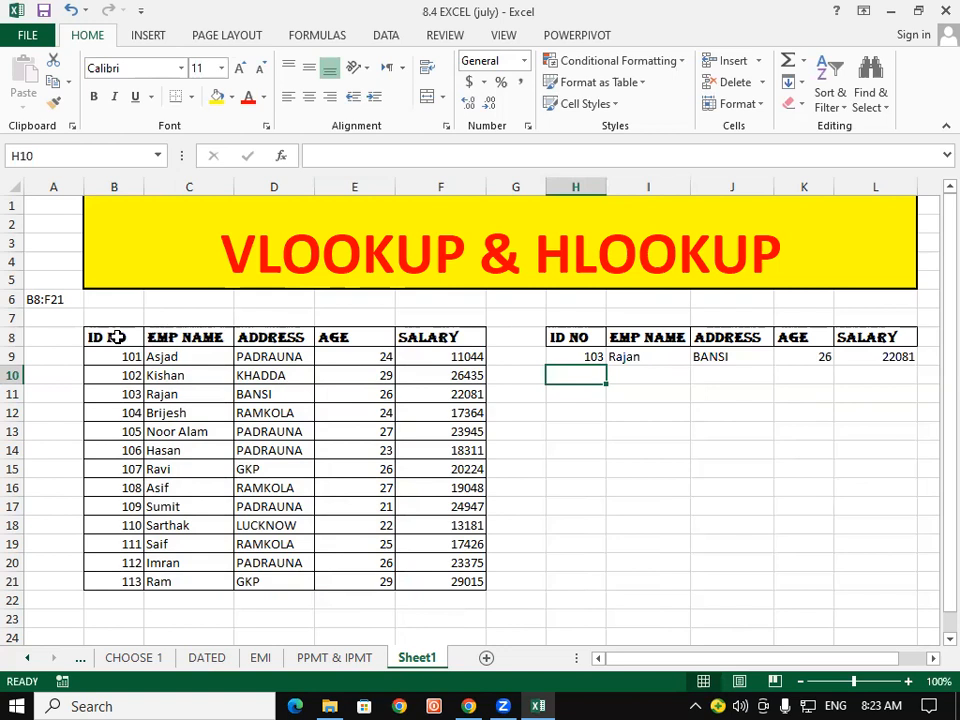
- Copy the employee table B8:F21, scroll down, and show paste options for cell C38
left_click_drag(117, 337, 435, 583)
key("ctrl+c")
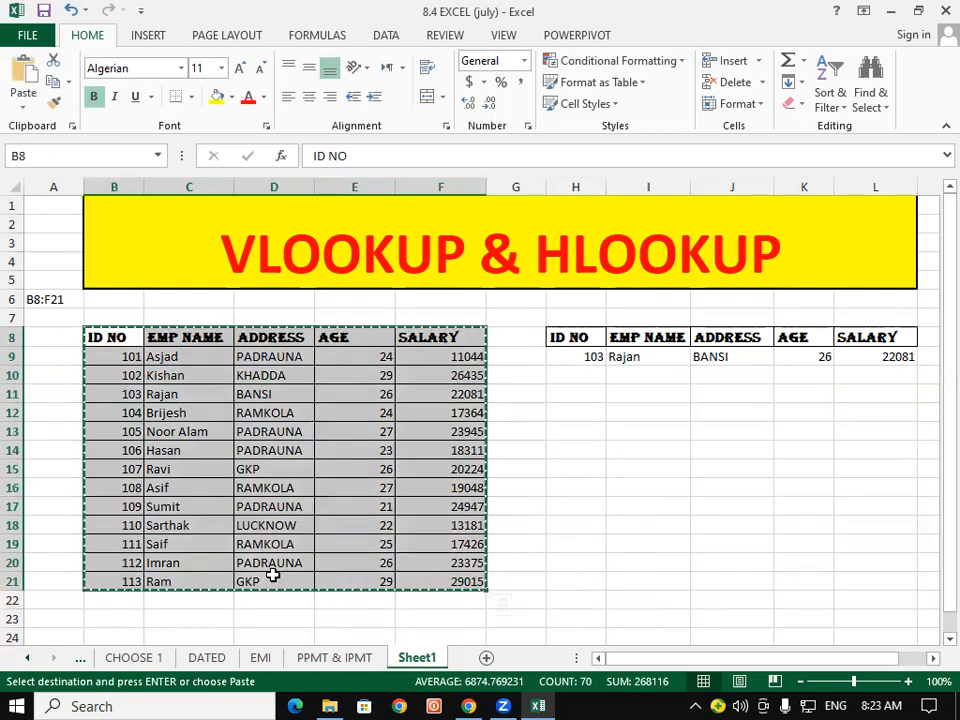
scroll(249, 518, "down", 4)
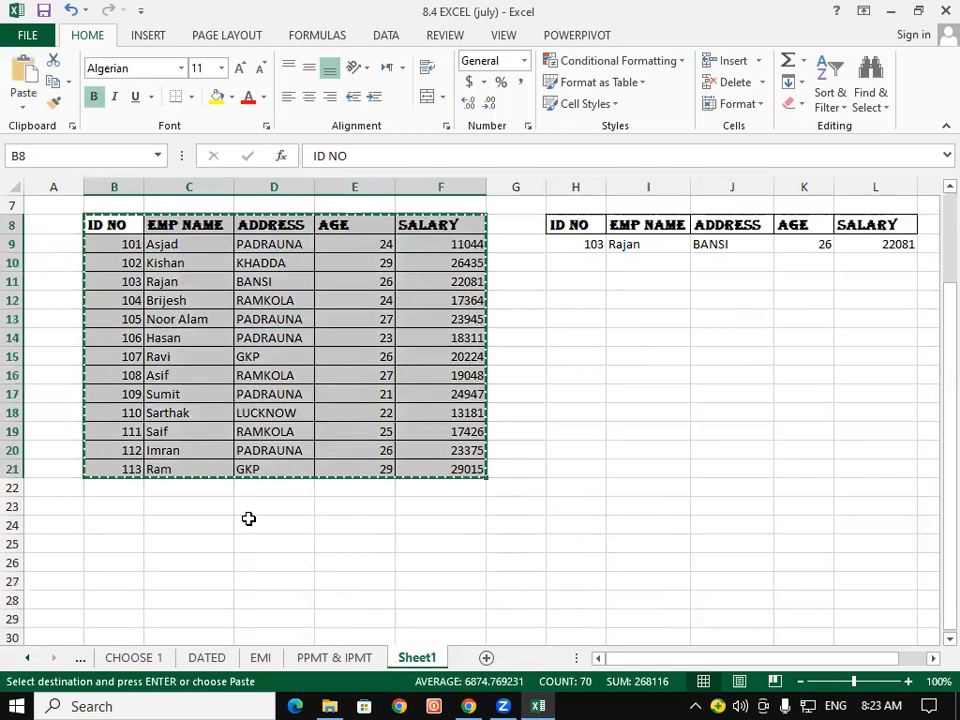
left_click_drag(943, 490, 943, 630)
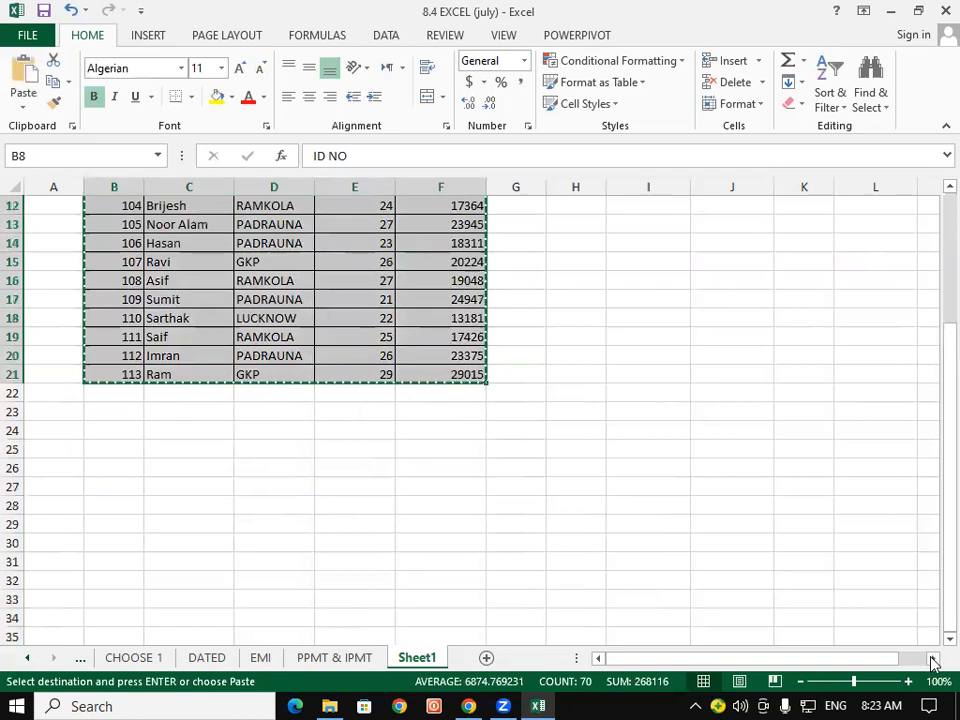
left_click(945, 640)
scroll(933, 646, "down", 3)
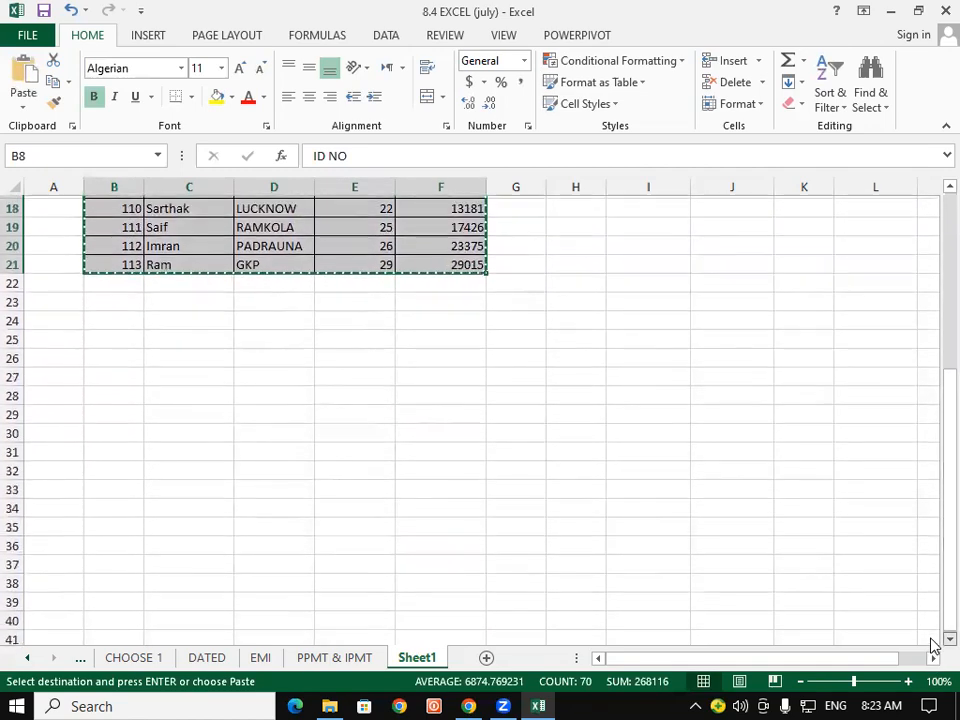
scroll(933, 646, "down", 1)
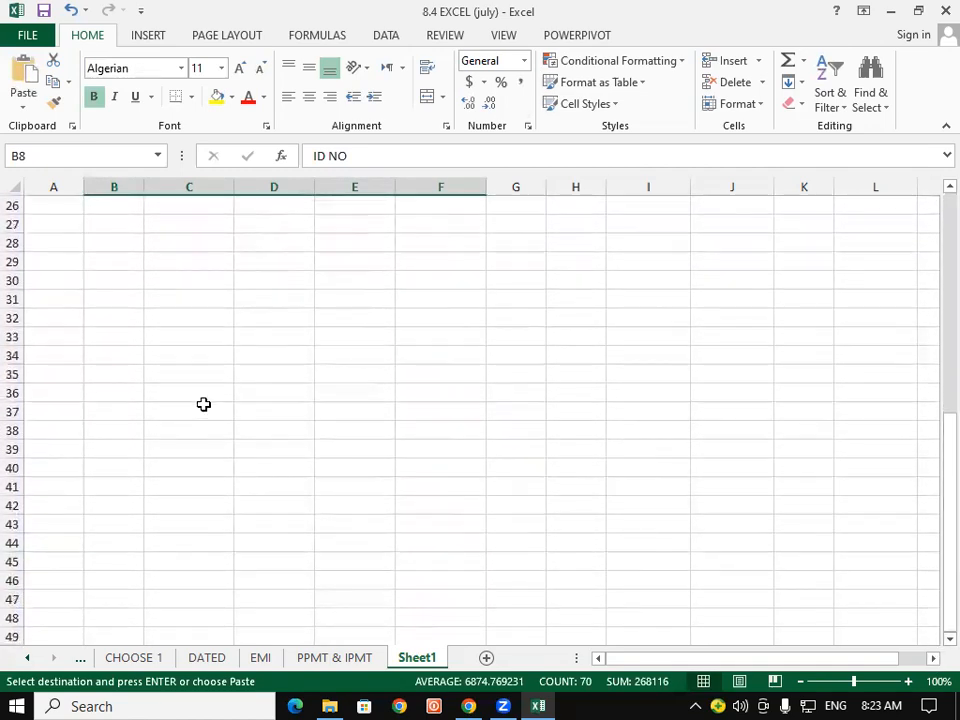
right_click(170, 428)
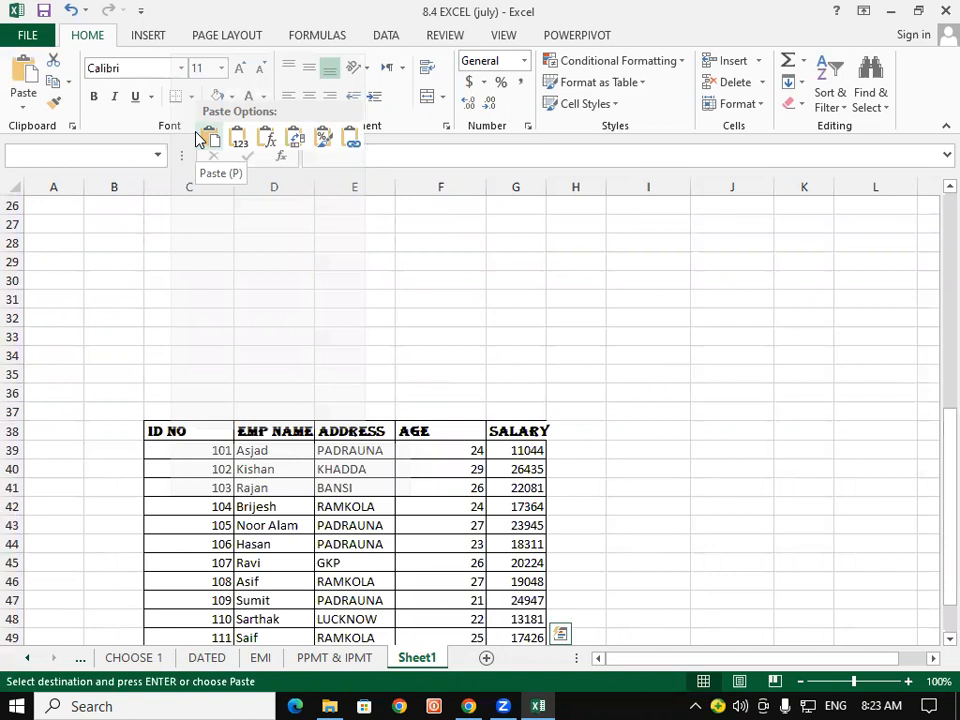
mouse_move(242, 169)
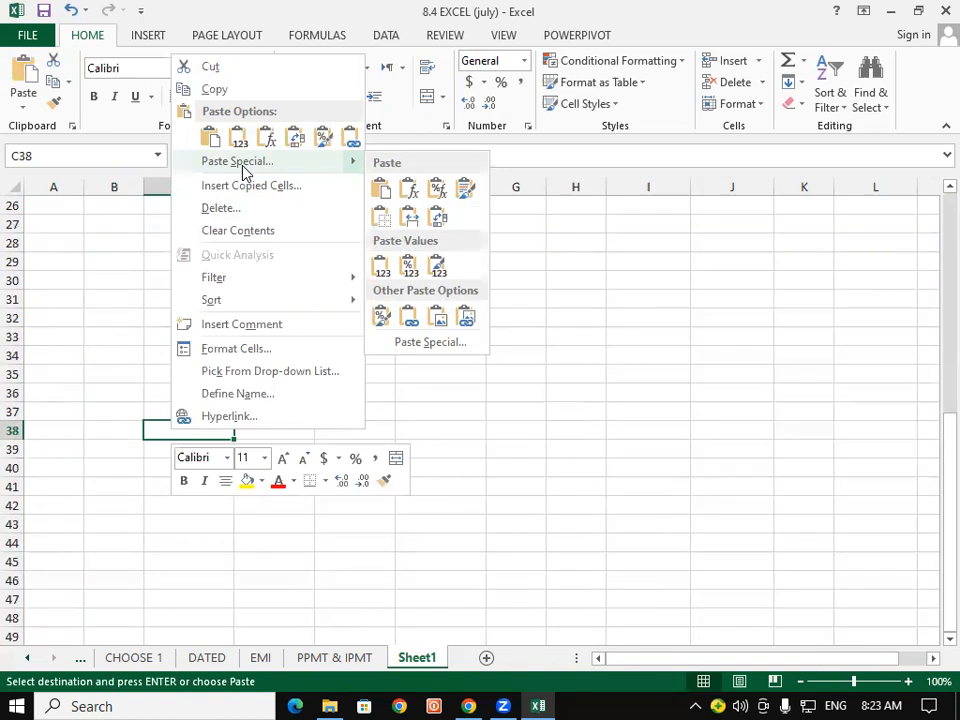
- Paste the copied table at C38 through Paste Special with Transpose ticked
left_click(244, 165)
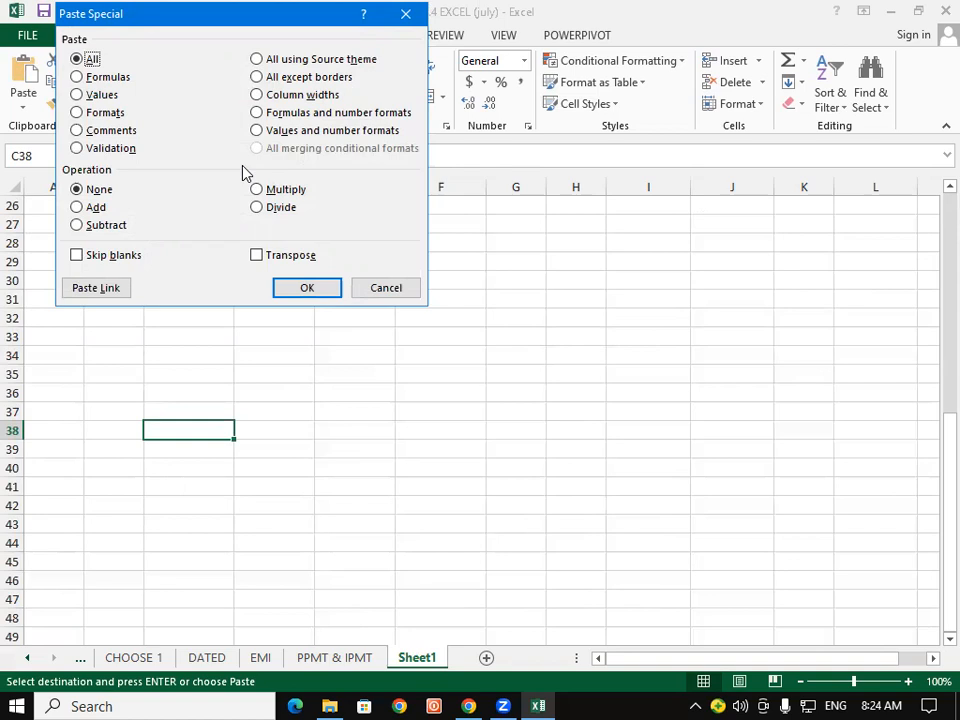
left_click(264, 260)
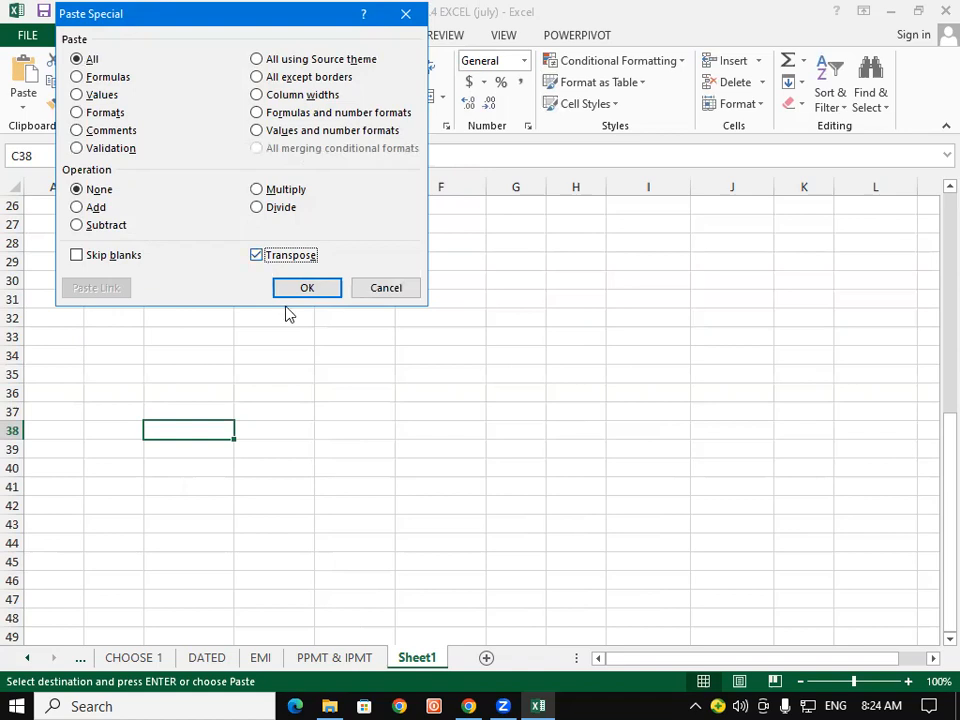
left_click(301, 290)
left_click(259, 559)
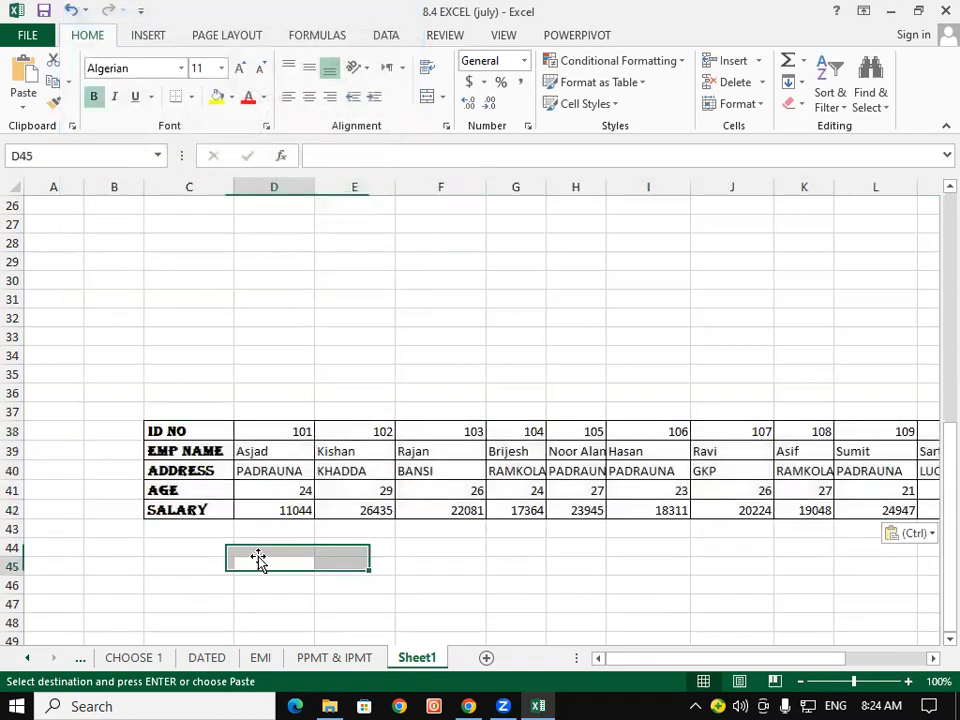
- Select parts of the transposed table, such as the ID row, the name row and the employee names
left_click_drag(206, 433, 208, 510)
left_click(200, 430)
left_click_drag(200, 430, 936, 435)
left_click(430, 488)
left_click_drag(906, 660, 830, 662)
left_click_drag(65, 455, 530, 451)
left_click_drag(944, 420, 932, 310)
left_click_drag(874, 663, 810, 665)
left_click_drag(160, 206, 180, 412)
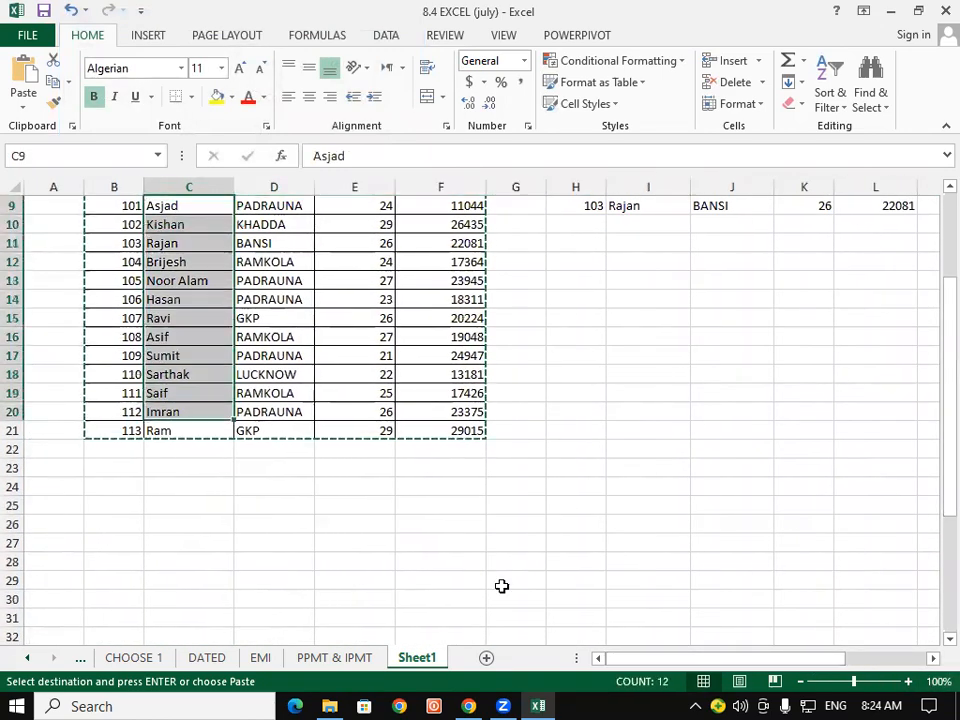
left_click_drag(934, 384, 933, 640)
left_click(933, 640)
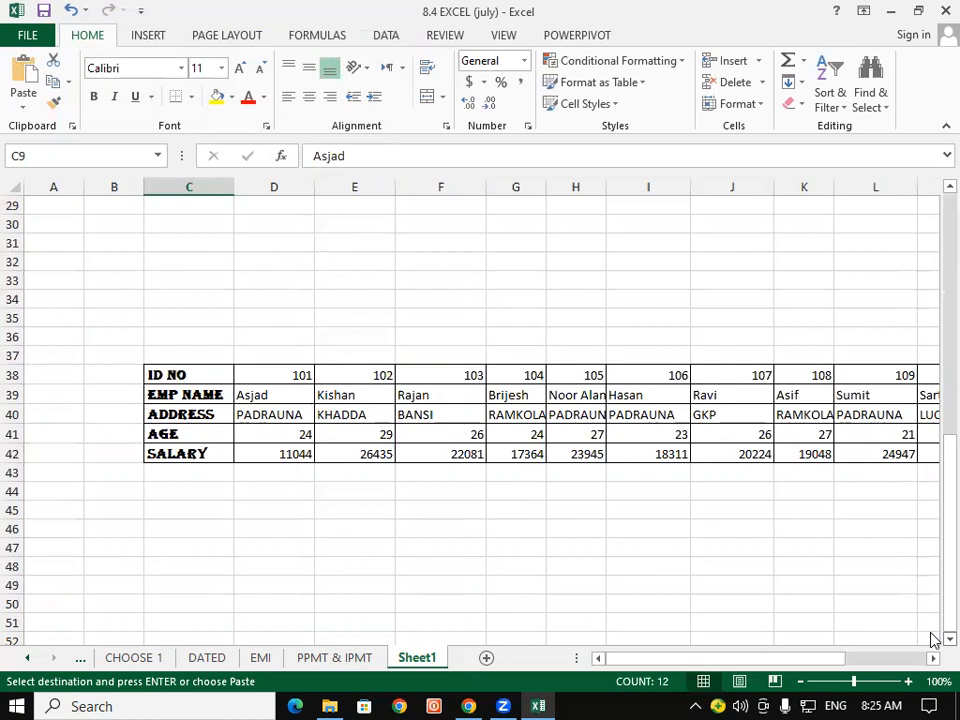
- Scroll the transposed table fully into view and select its row labels ID NO to SALARY
scroll(930, 640, "down", 2)
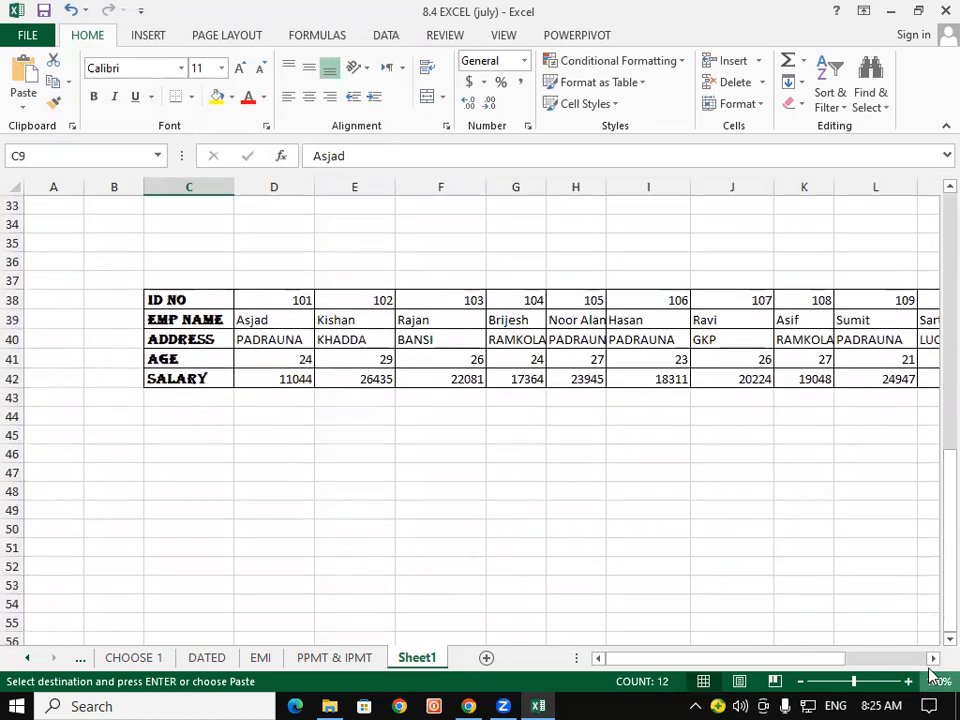
left_click(933, 657)
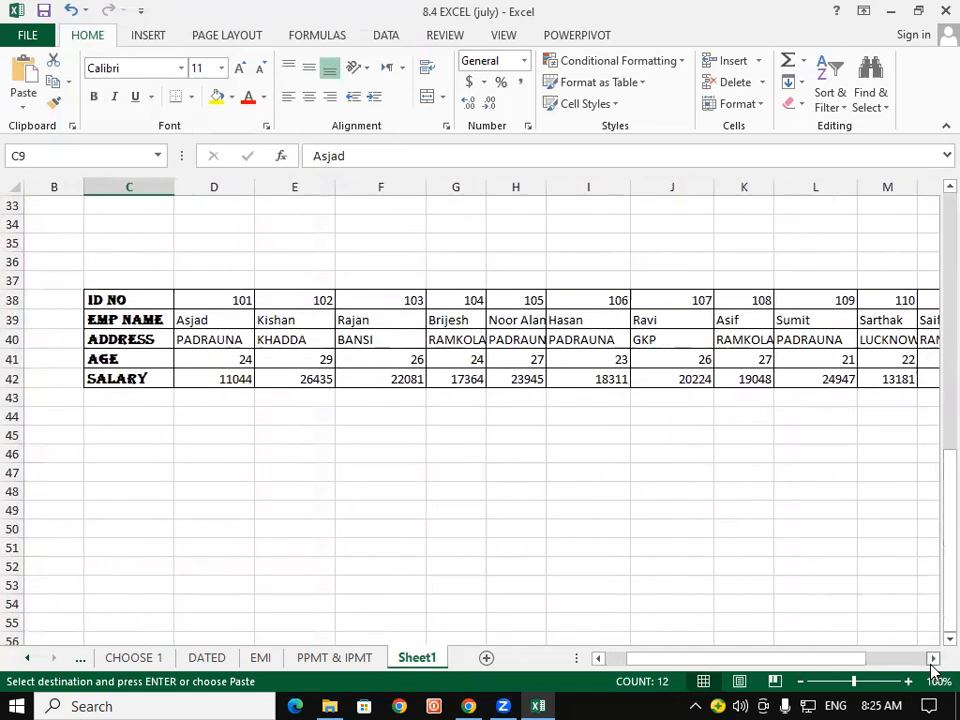
left_click(933, 657)
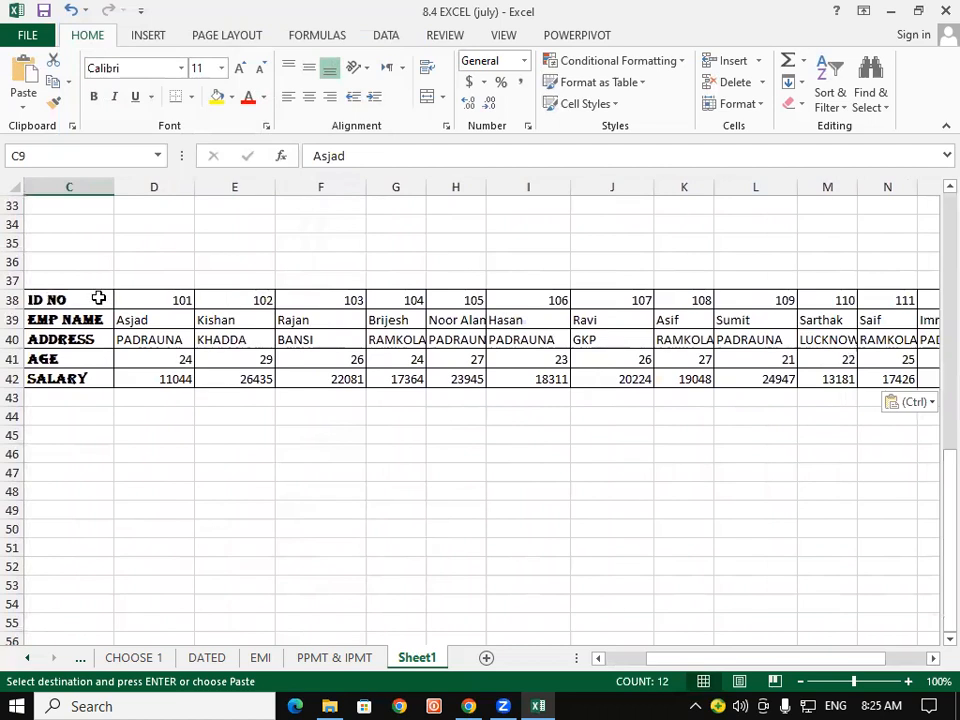
scroll(936, 638, "down", 1)
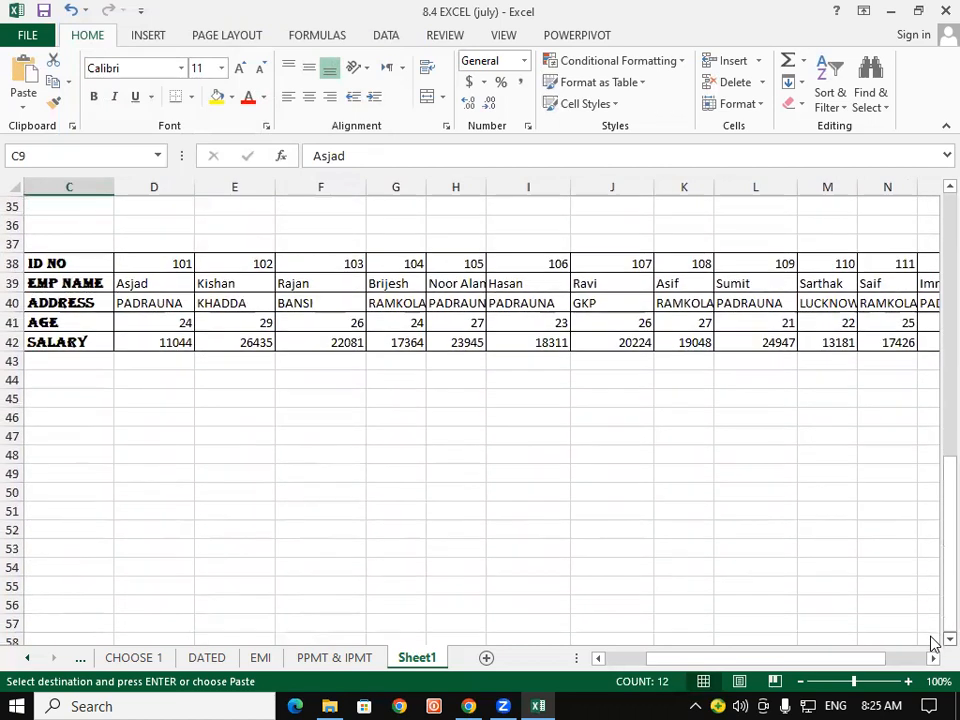
left_click_drag(47, 245, 68, 317)
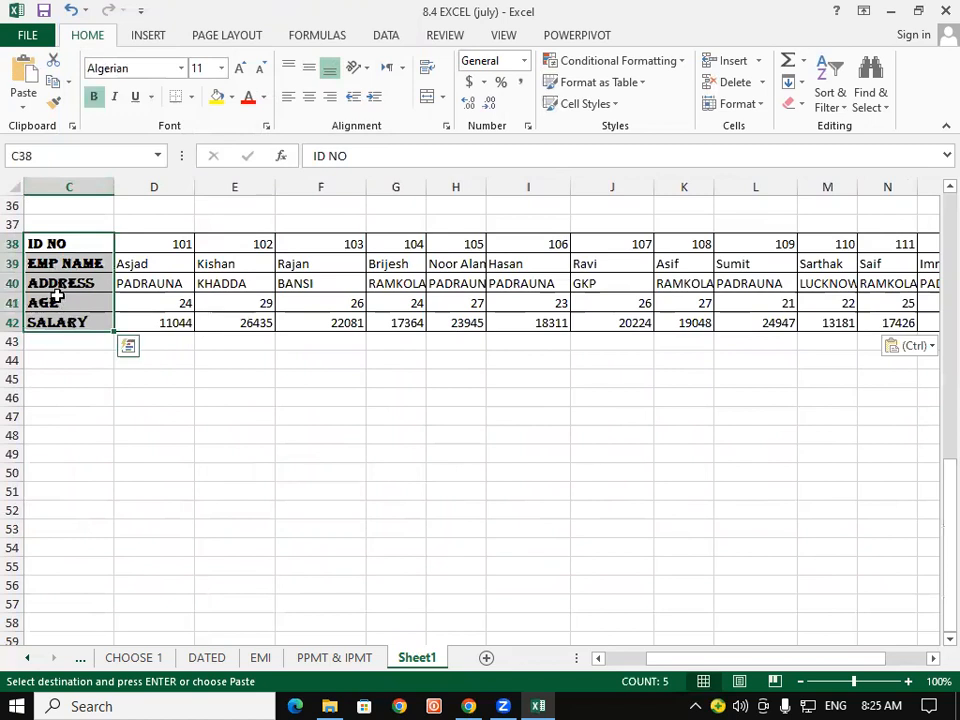
- Copy the ID NO to SALARY labels into C49:C53
key("ctrl+c")
key("ctrl+q")
left_click(86, 580)
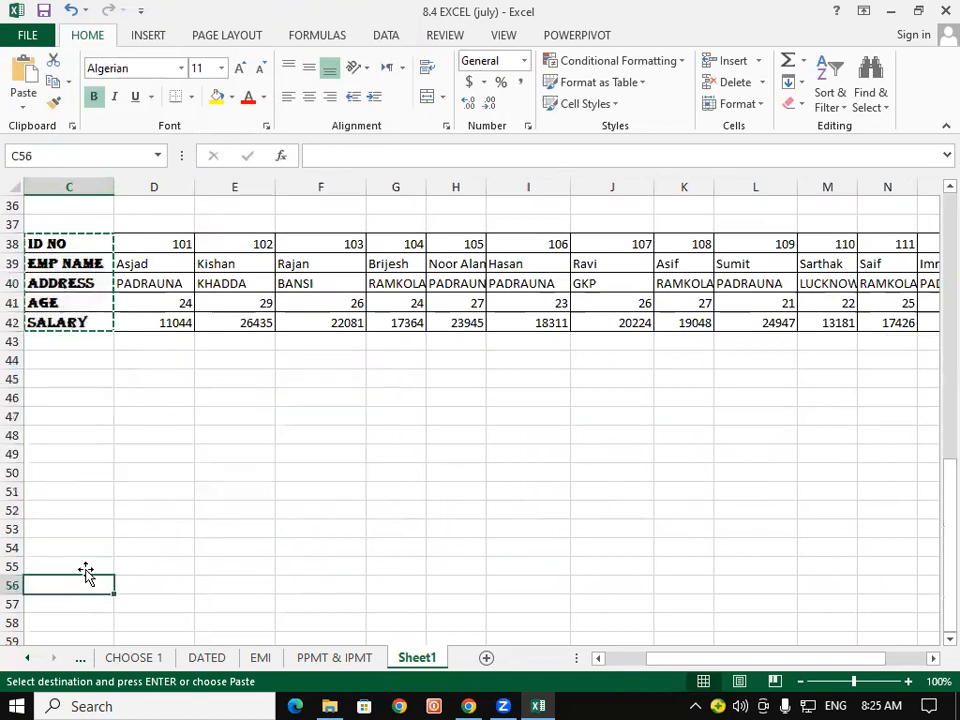
left_click(57, 455)
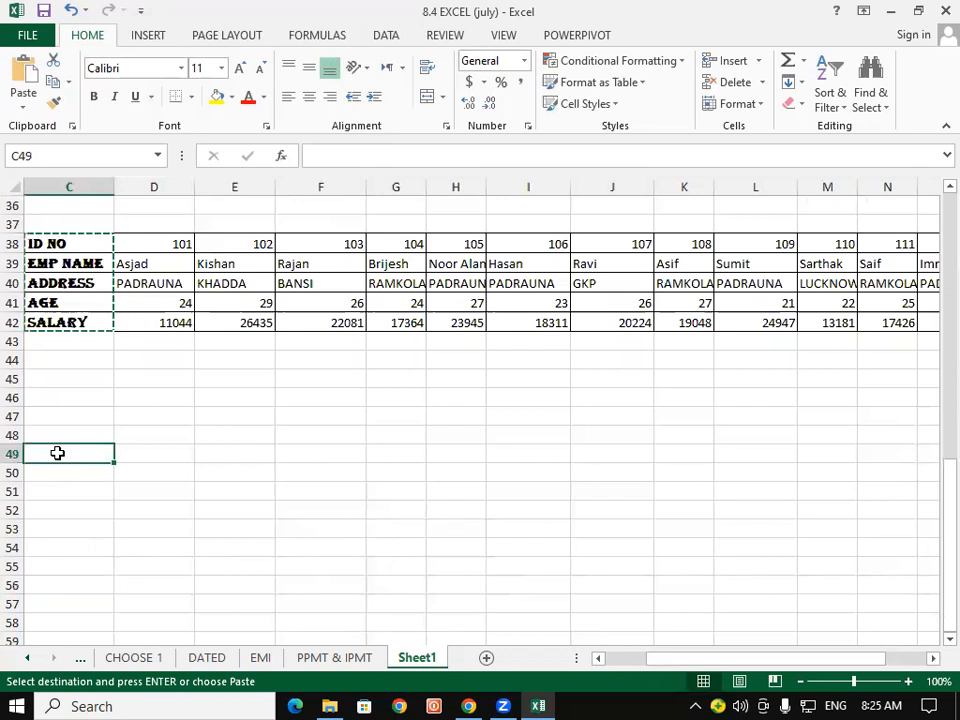
key("ctrl+v")
key("ctrl")
key("ctrl")
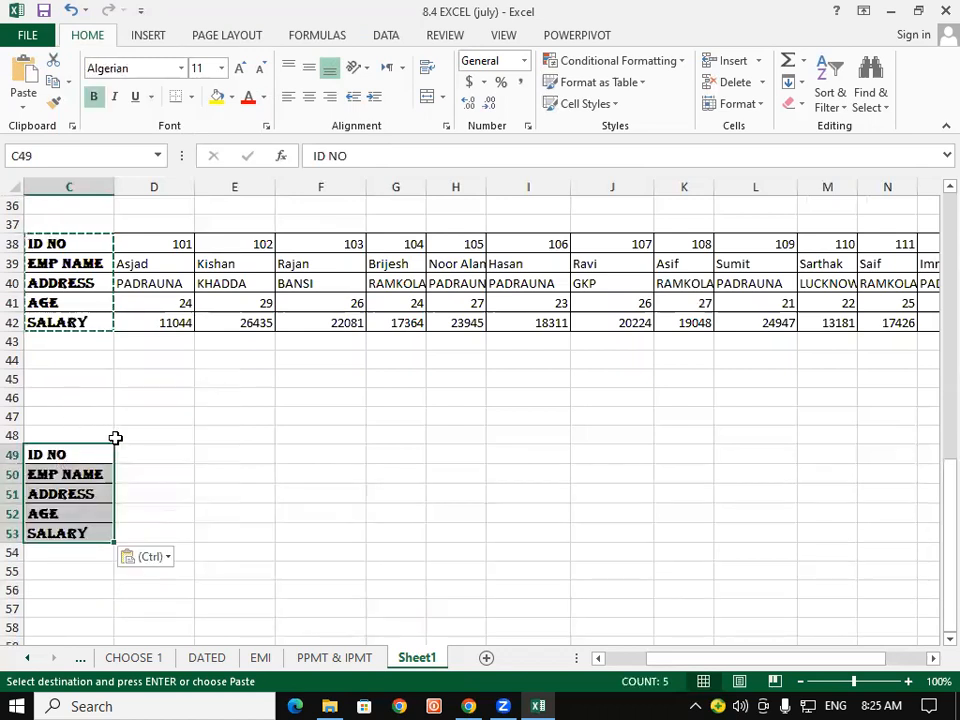
- Enter employee ID 102 in cell D49
left_click(131, 446)
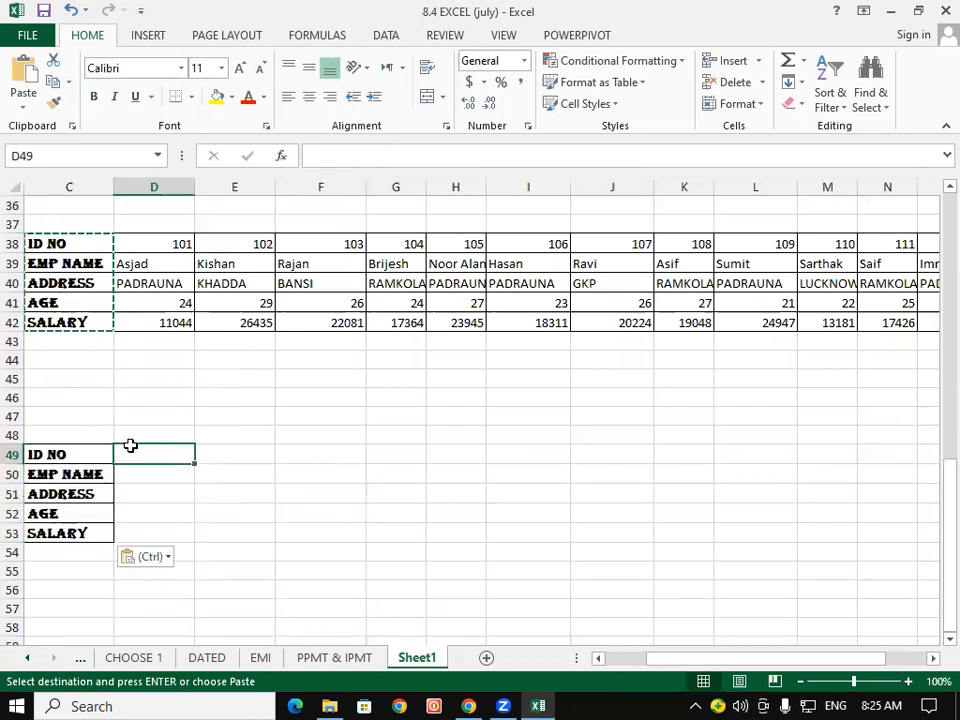
type("102")
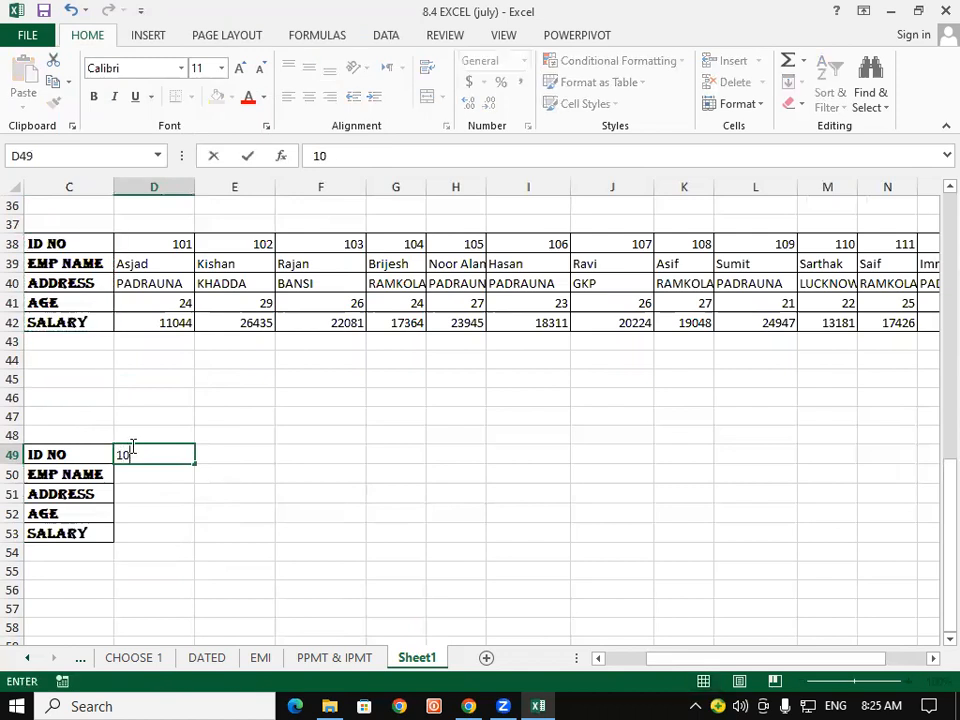
key("Return")
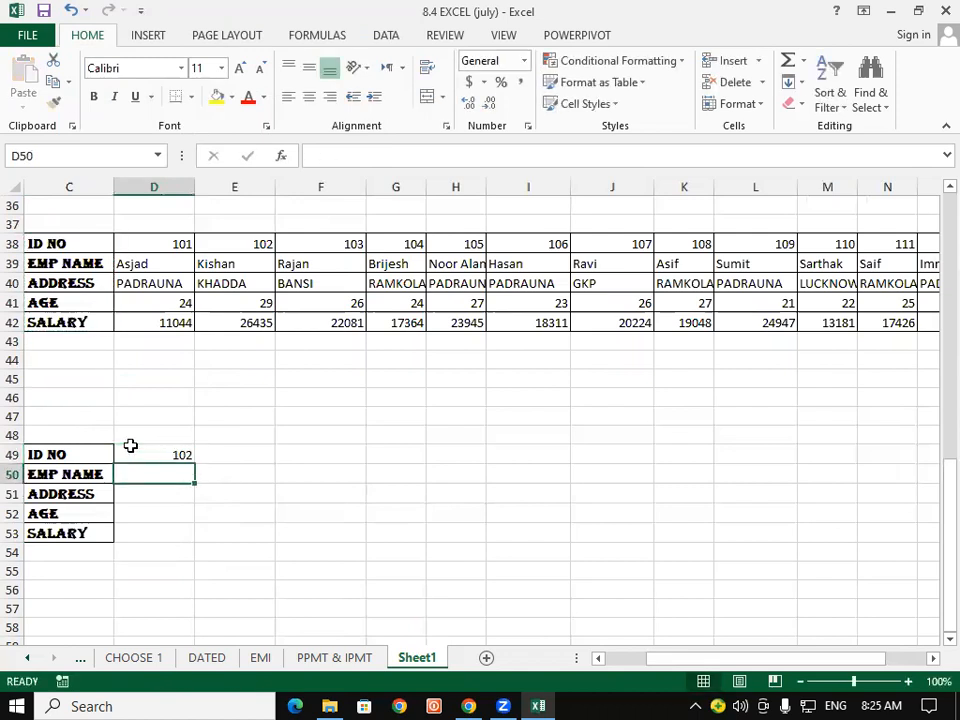
- Start an HLOOKUP in D50 with $D$49 as the lookup value and the locked employee table range
type("=")
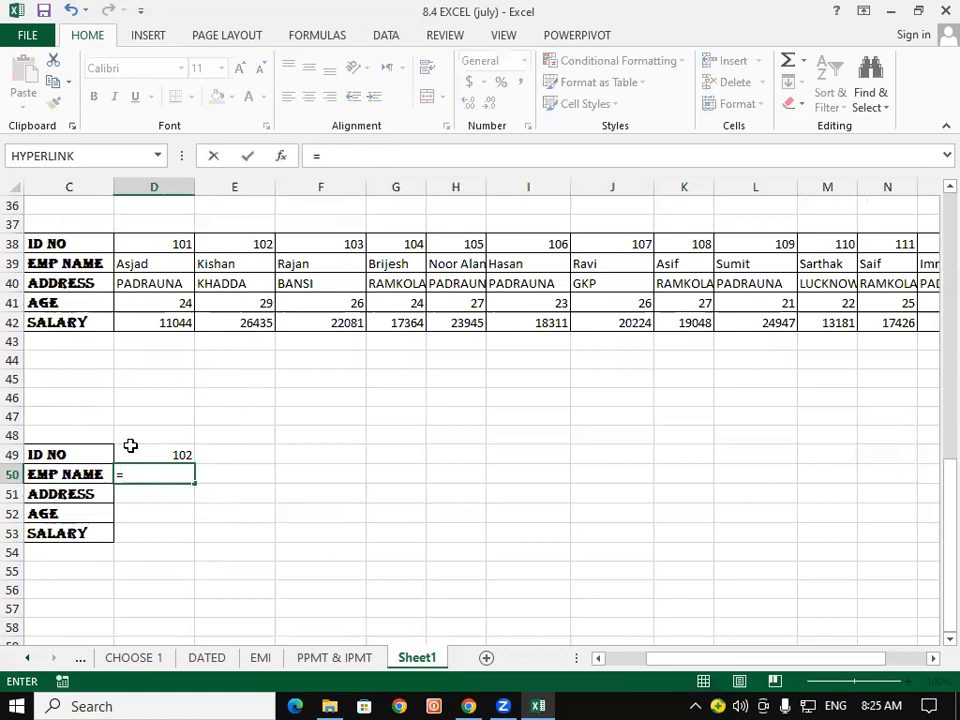
type("V")
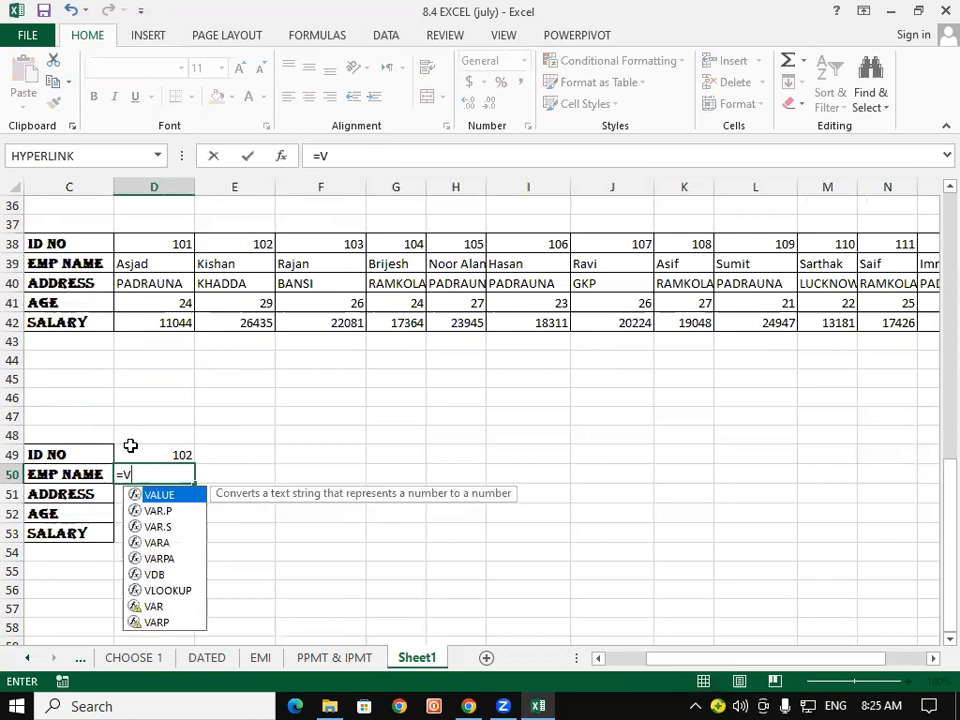
key("BackSpace")
type("HLOOKUP(")
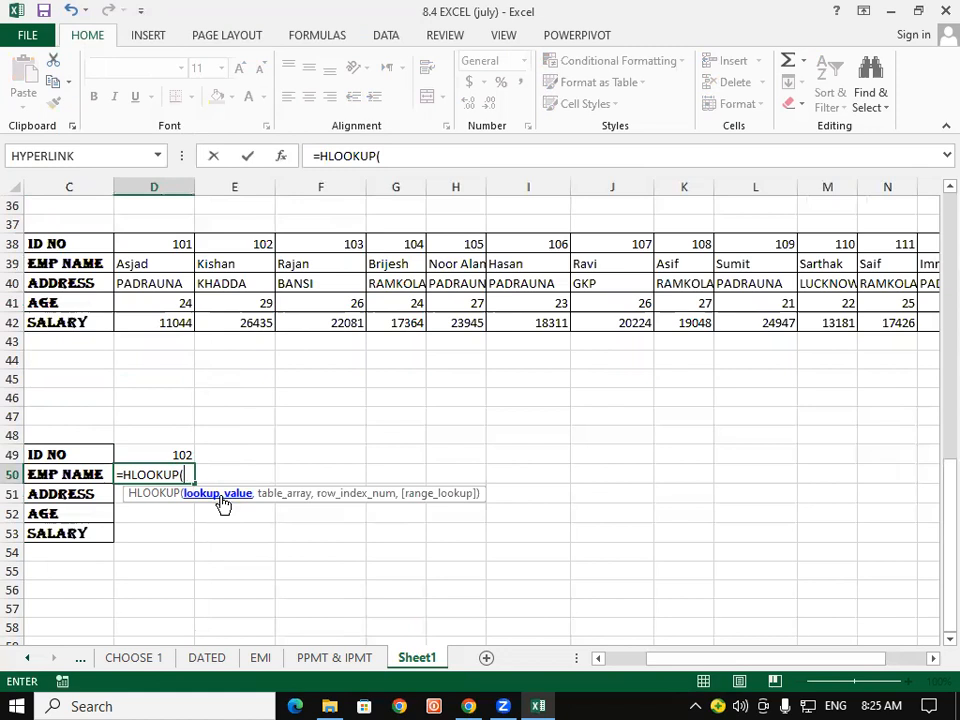
left_click(177, 452)
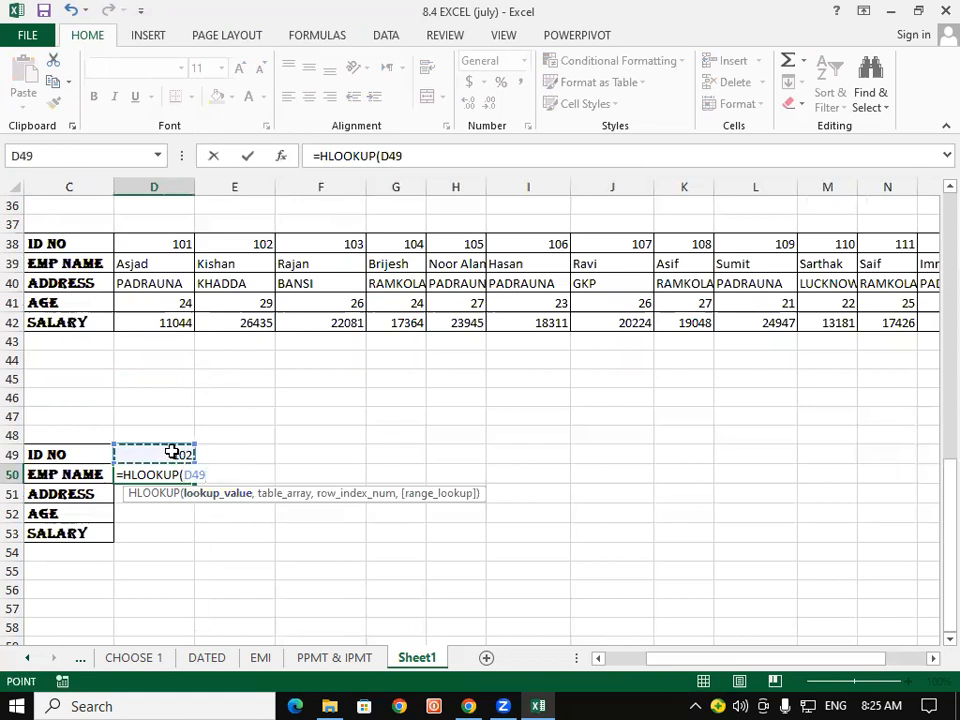
key("F4")
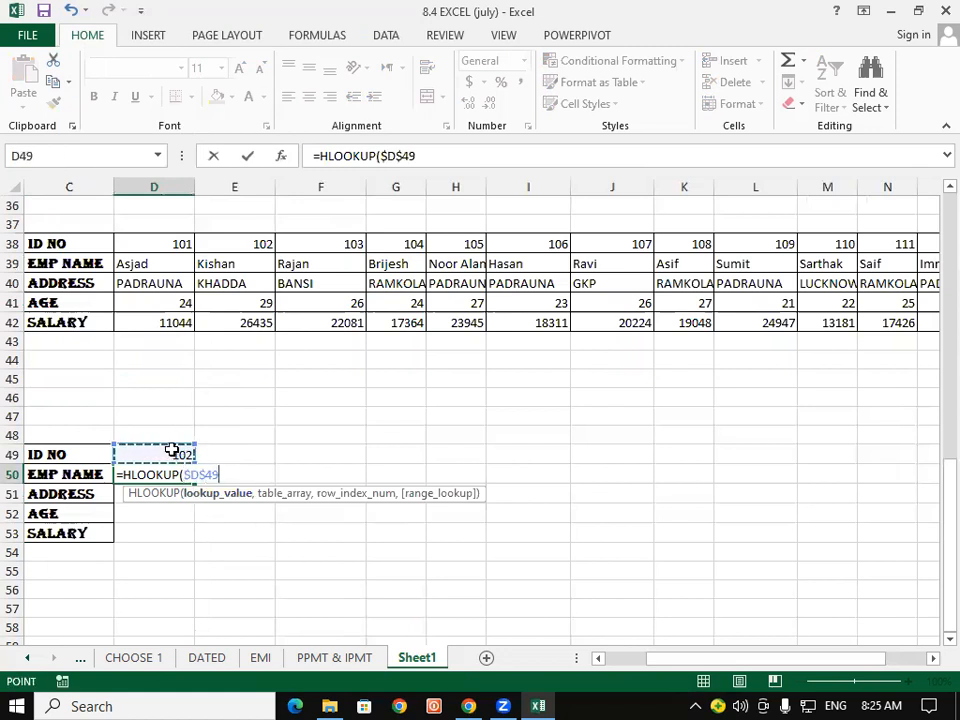
type(",")
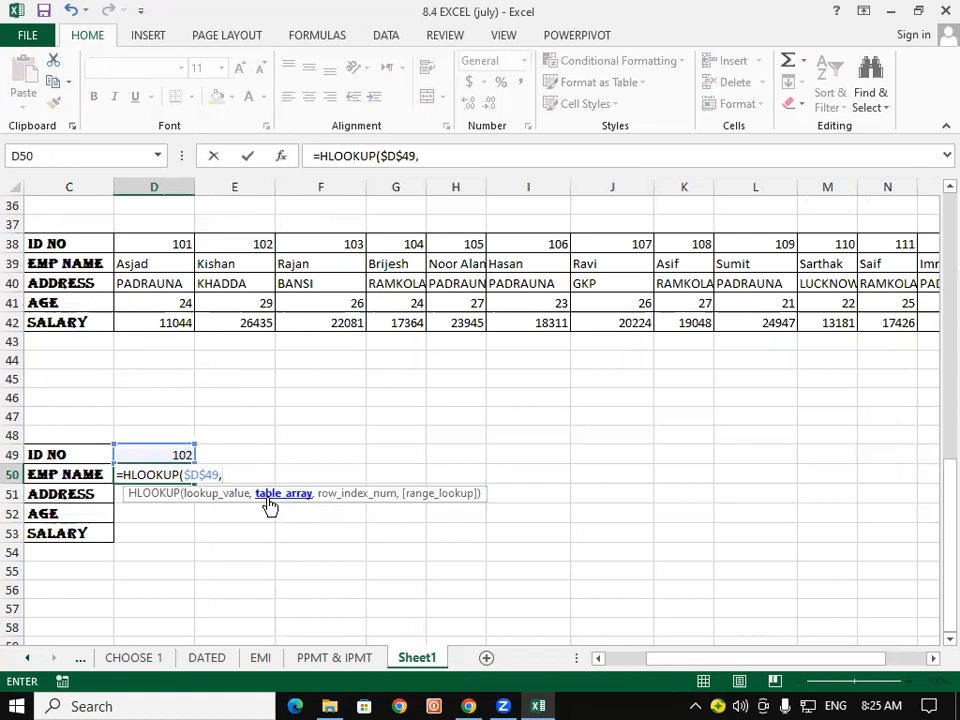
left_click_drag(70, 248, 857, 316)
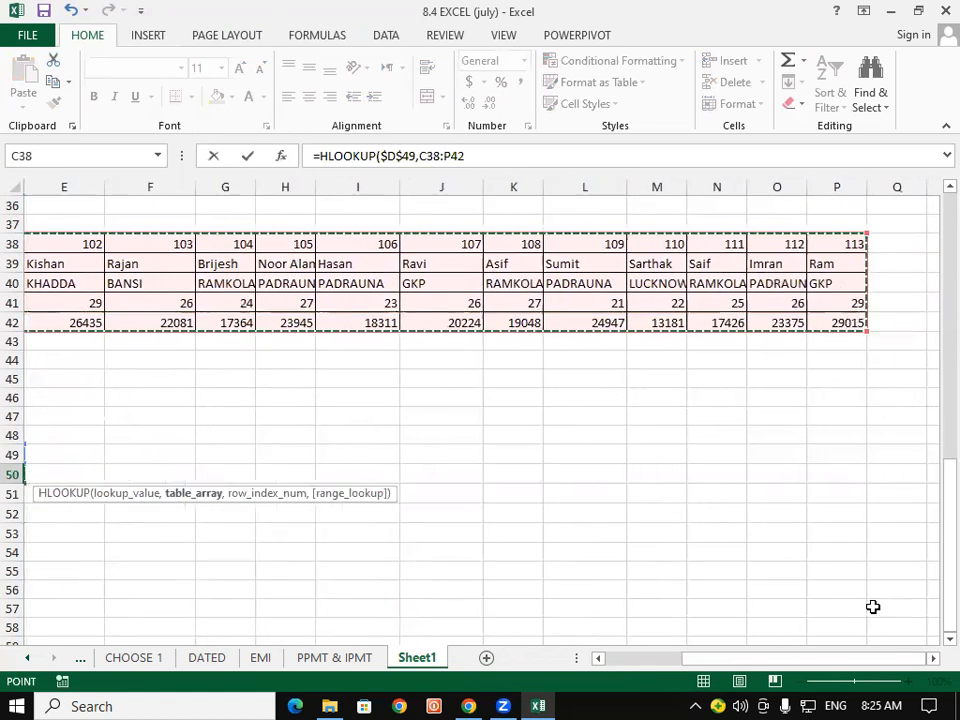
left_click_drag(873, 668, 808, 670)
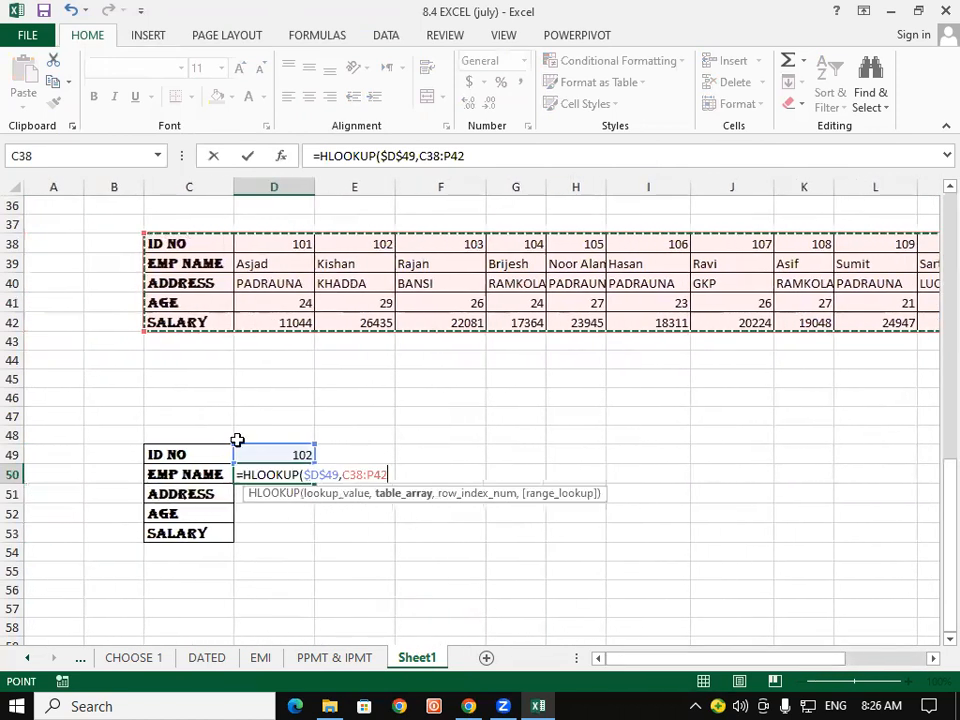
key("F4")
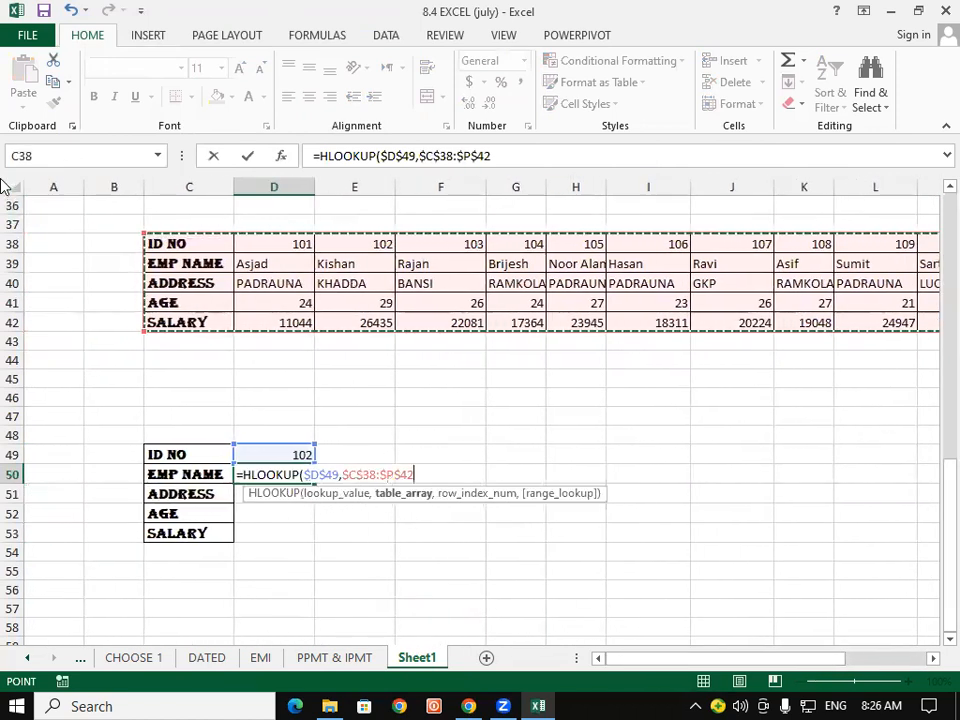
type(",")
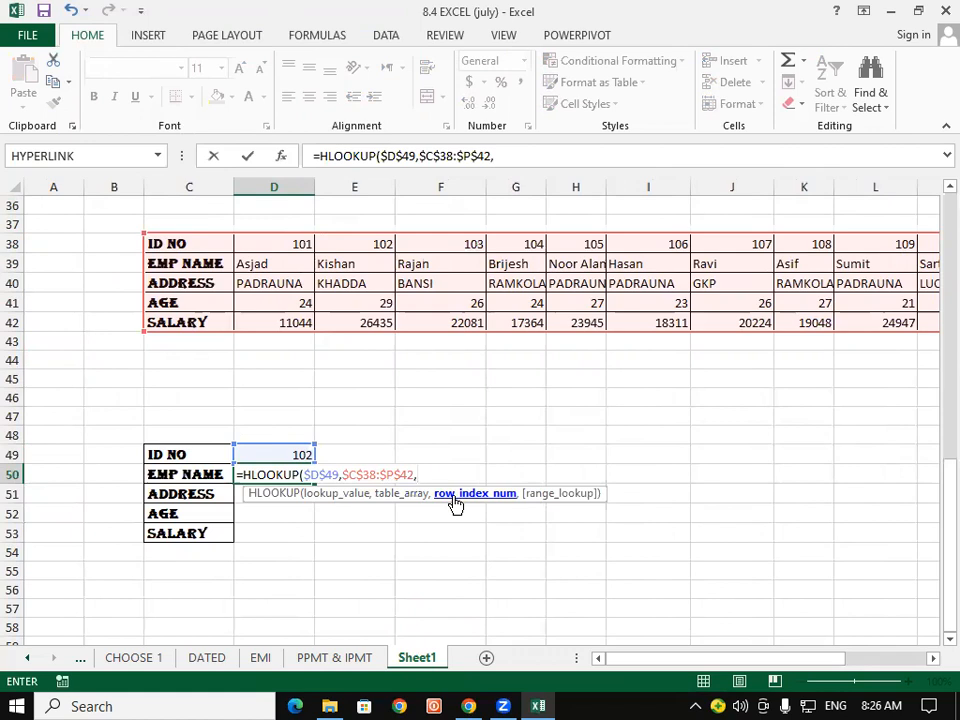
- Finish the HLOOKUP with ROWS($I$47:I48) as row index and exact match 0, returning Kishan
type("ROW")
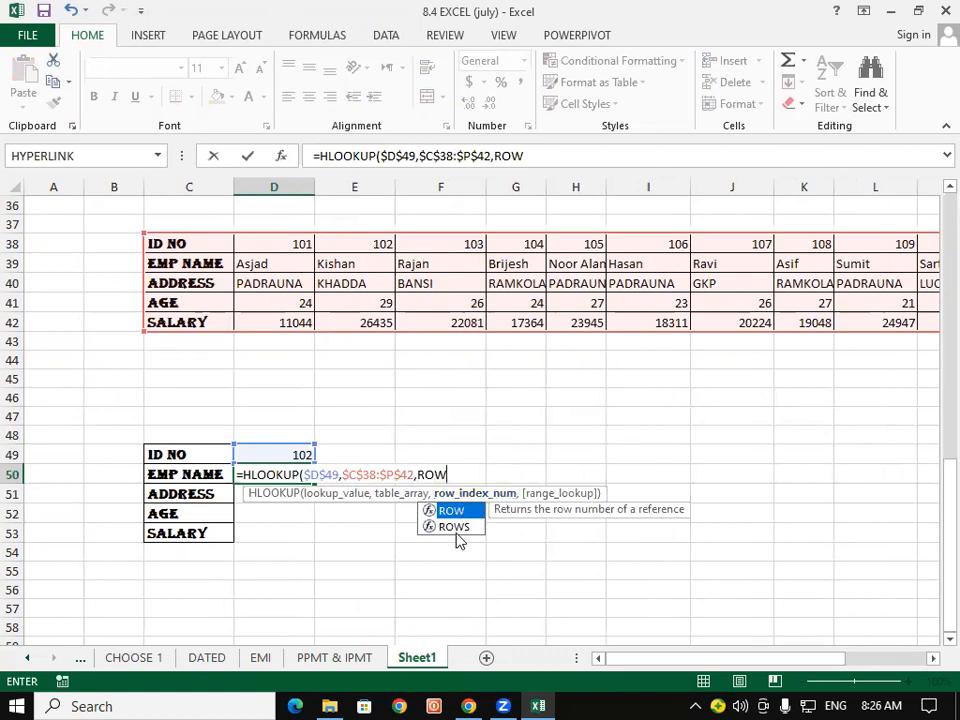
double_click(453, 527)
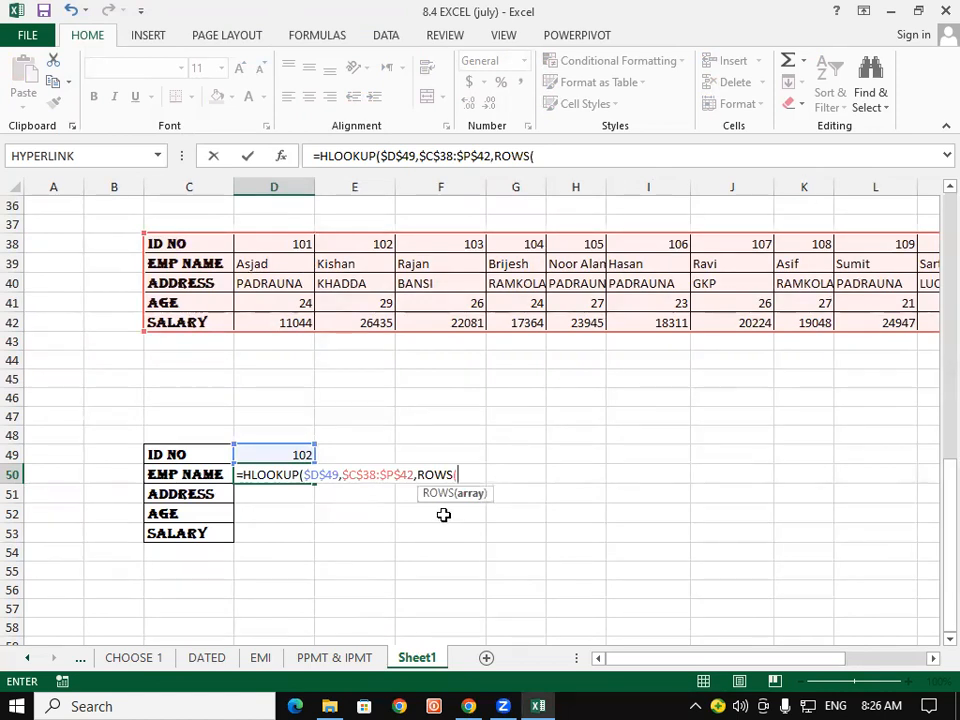
left_click_drag(644, 434, 709, 436)
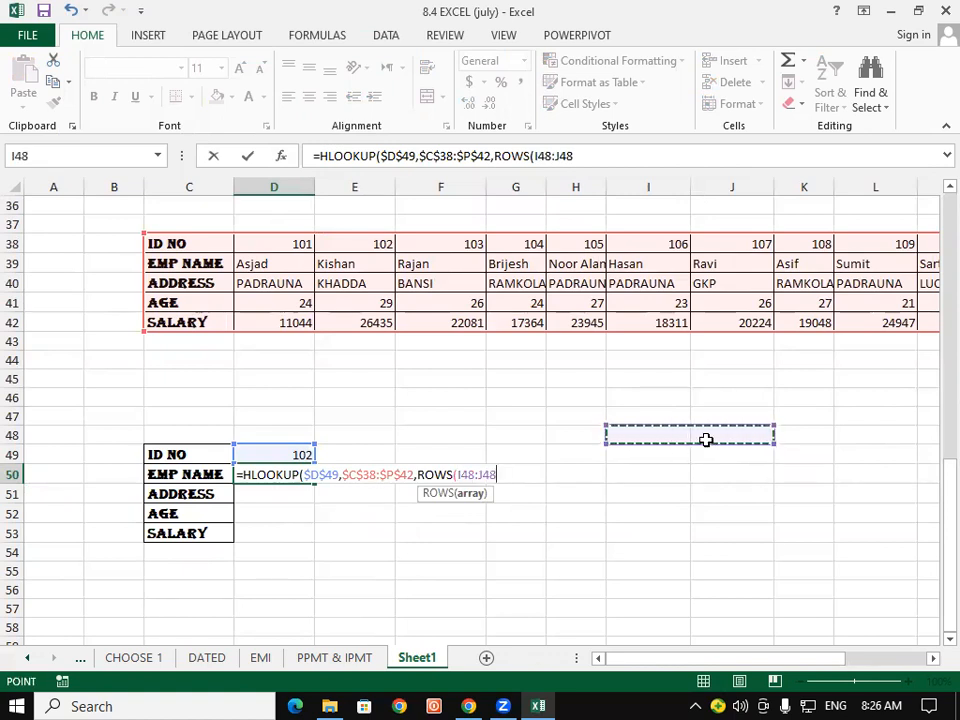
left_click_drag(660, 414, 654, 446)
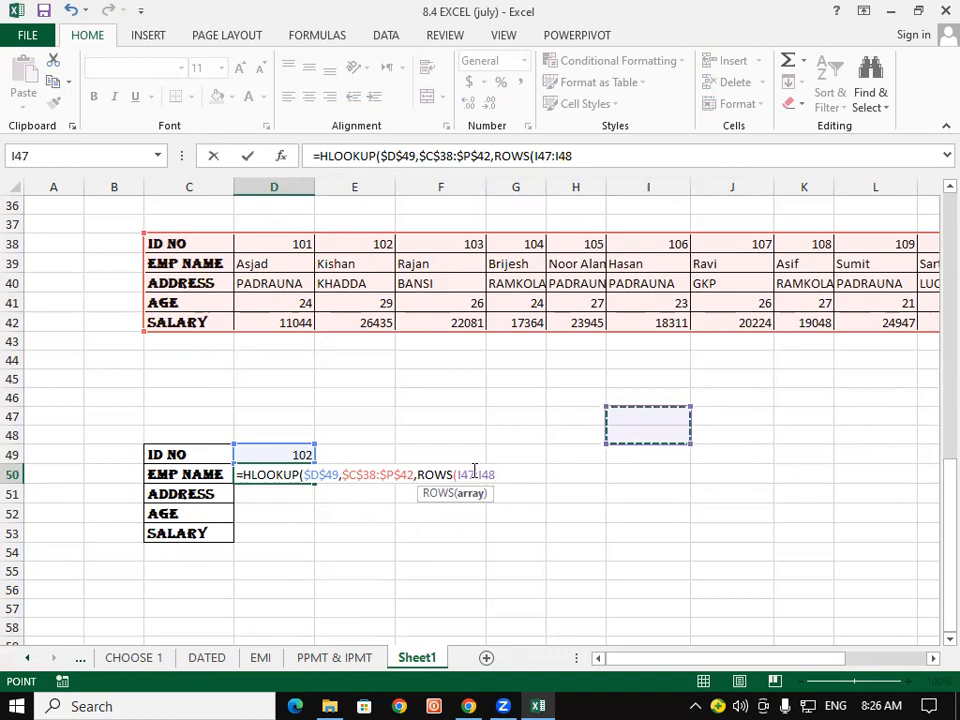
left_click_drag(476, 475, 458, 476)
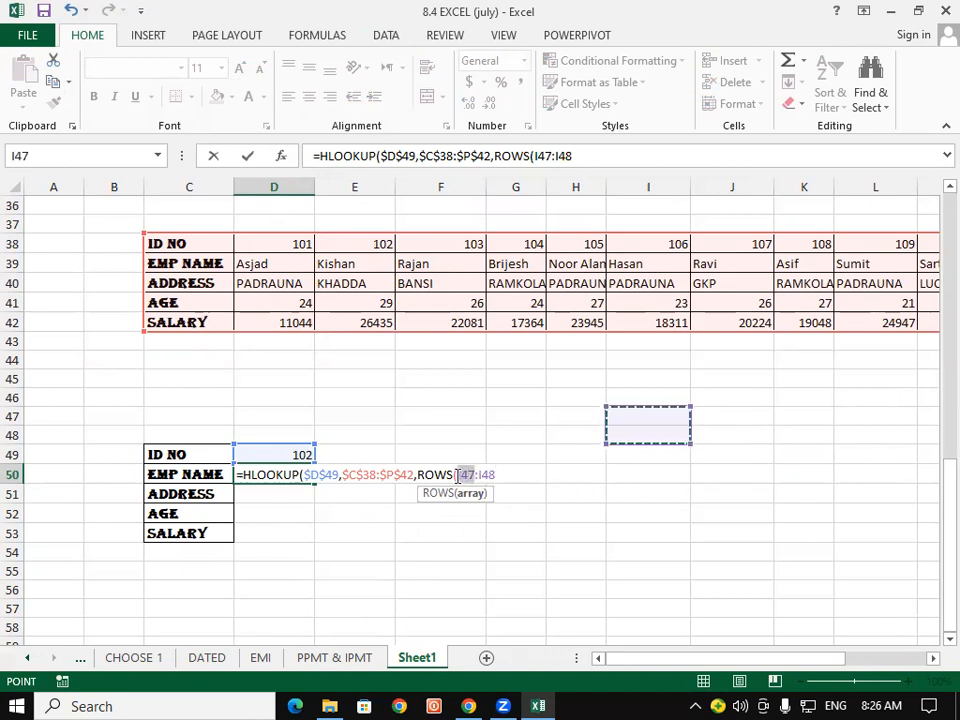
key("F4")
left_click(513, 477)
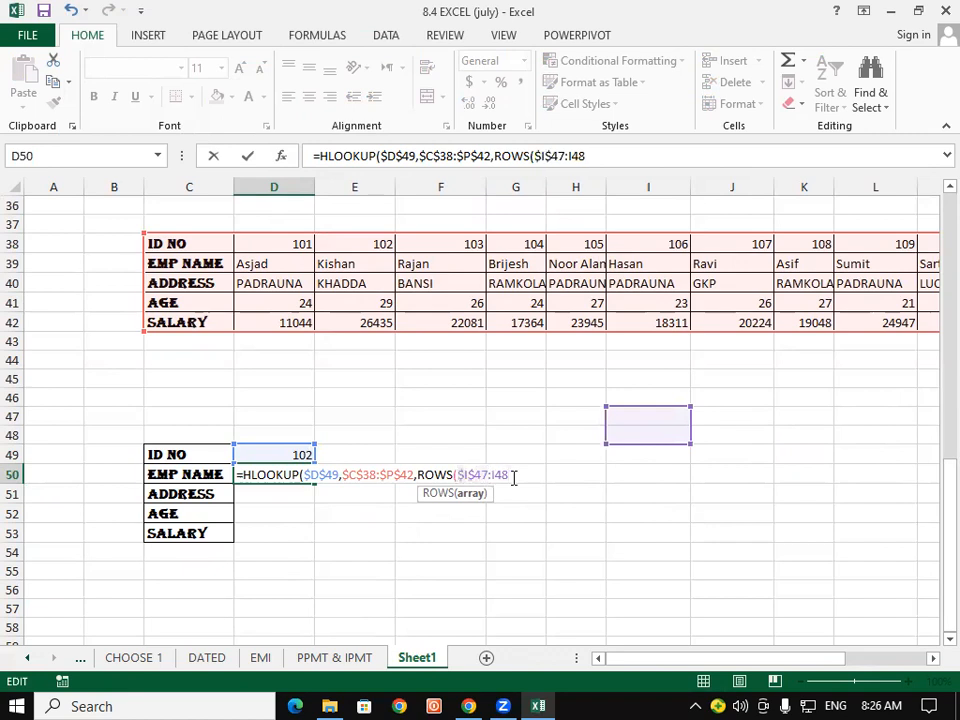
type(")")
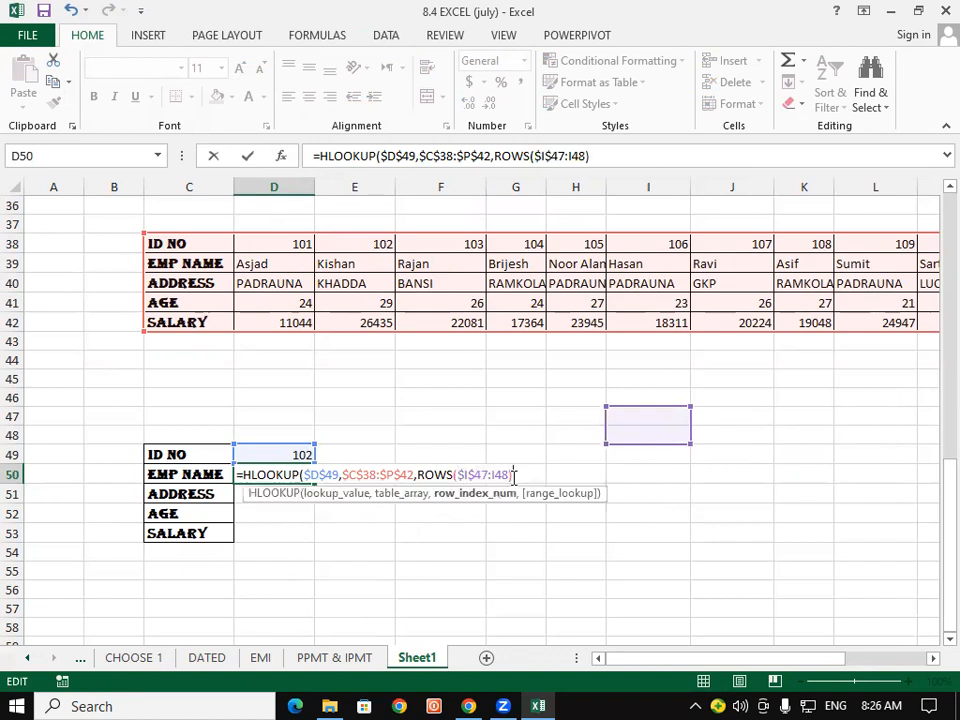
type(",")
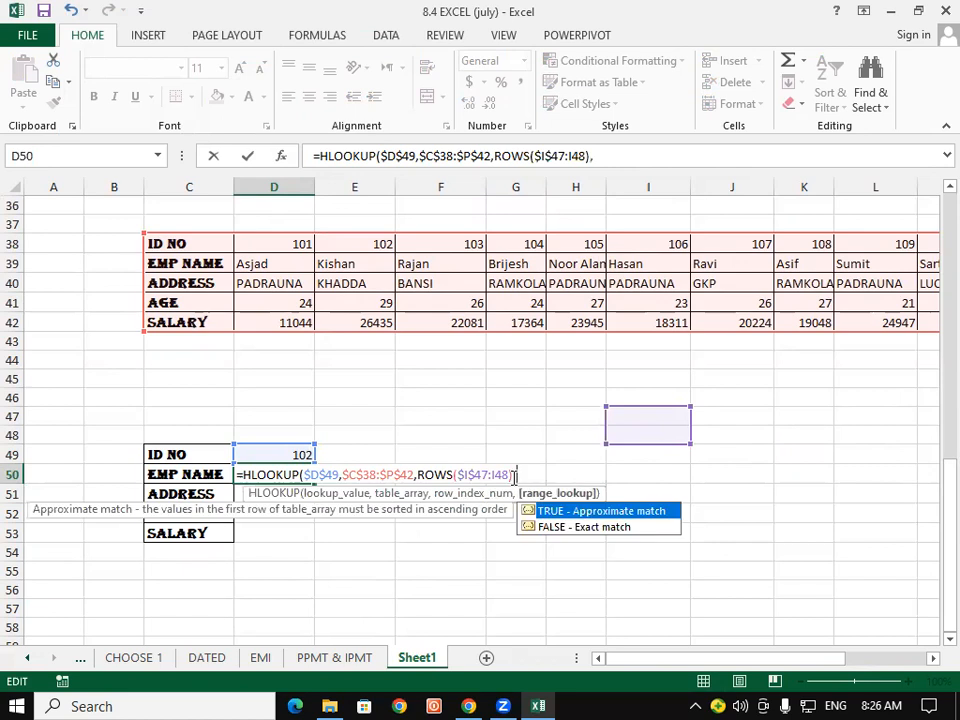
type("0)")
key("Return")
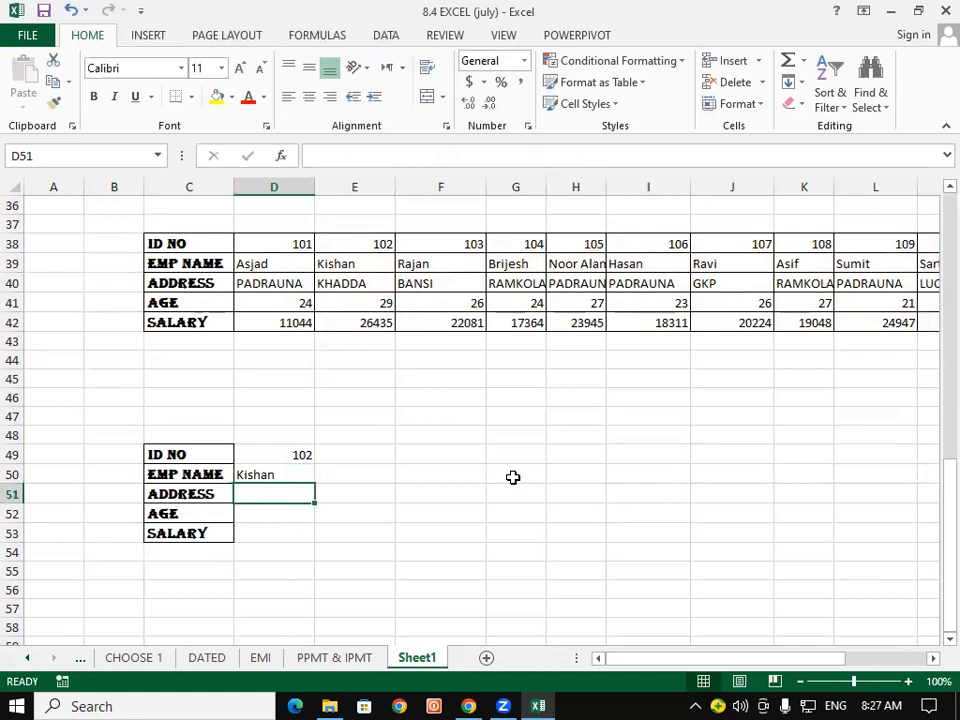
- Fill the D50 HLOOKUP formula down to D53
left_click(378, 265)
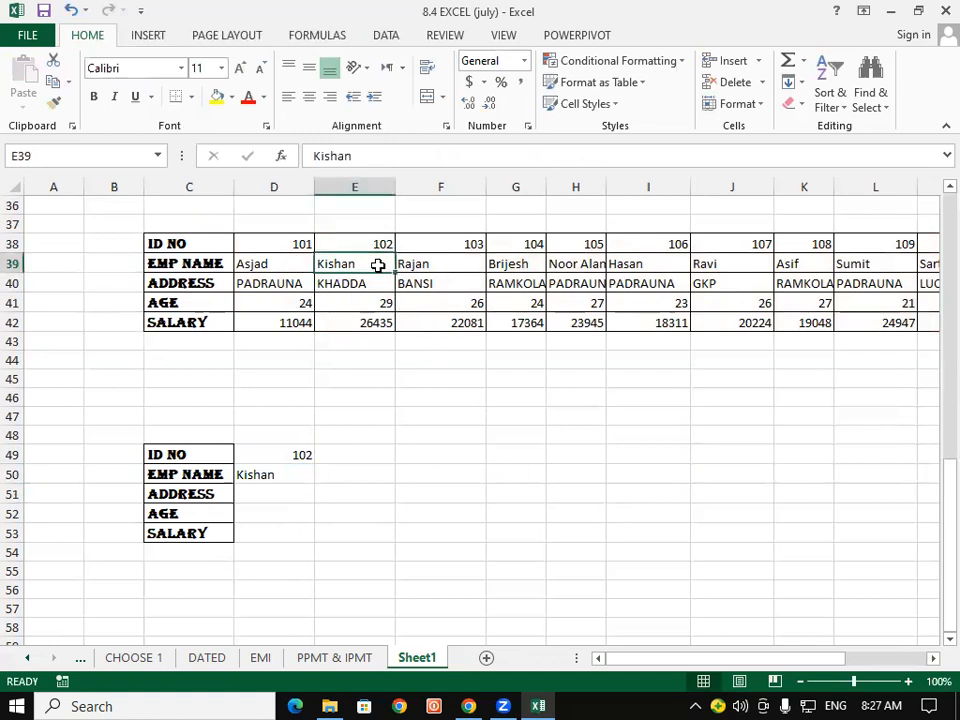
left_click(274, 477)
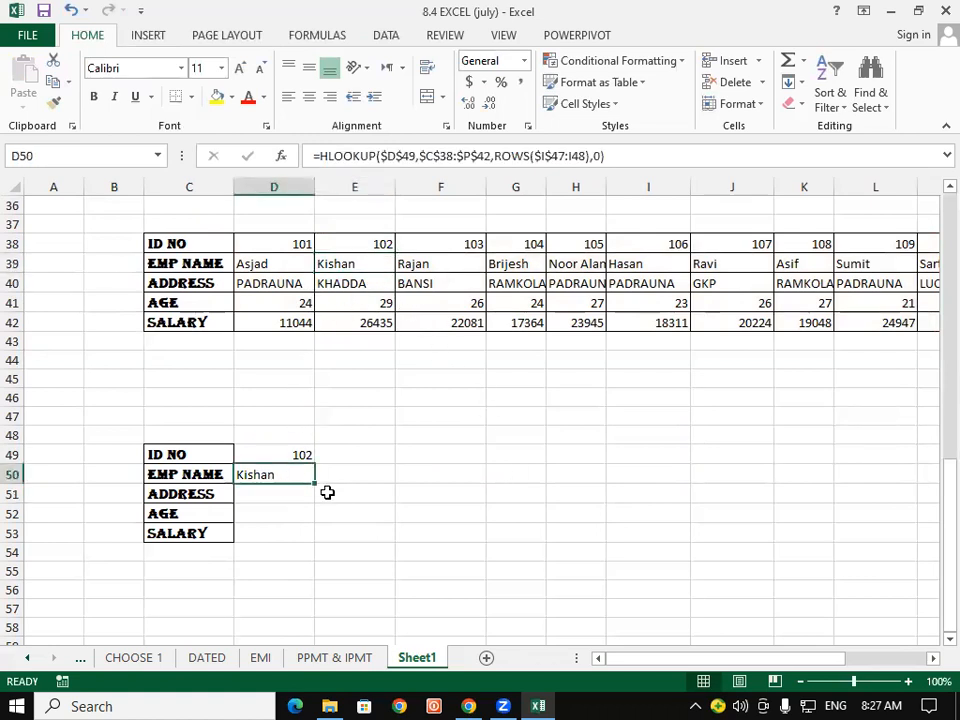
left_click_drag(314, 484, 311, 546)
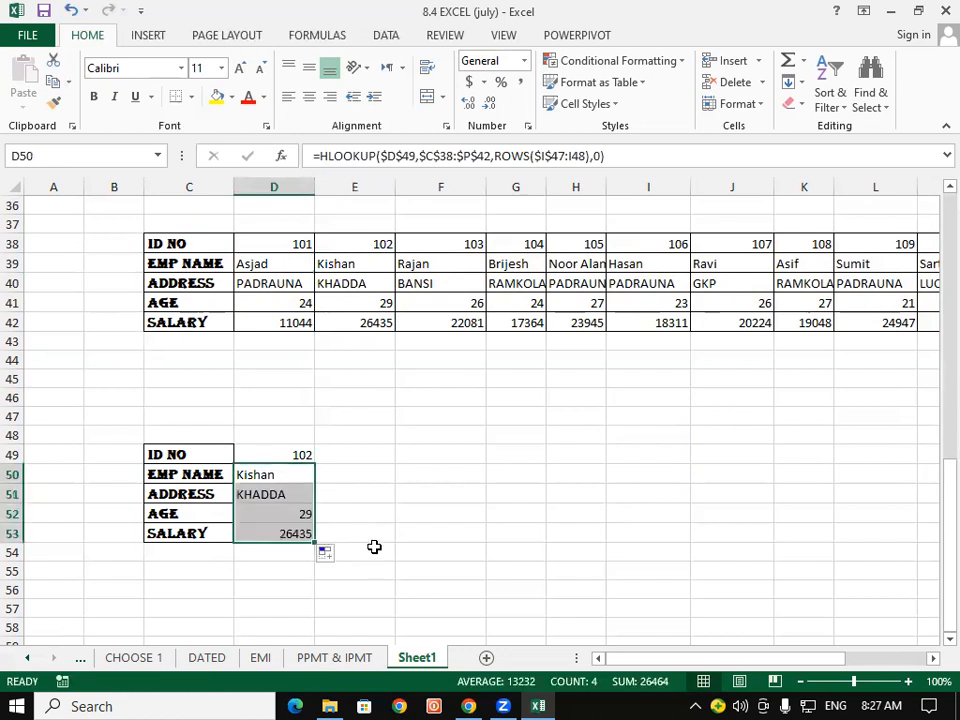
left_click(374, 548)
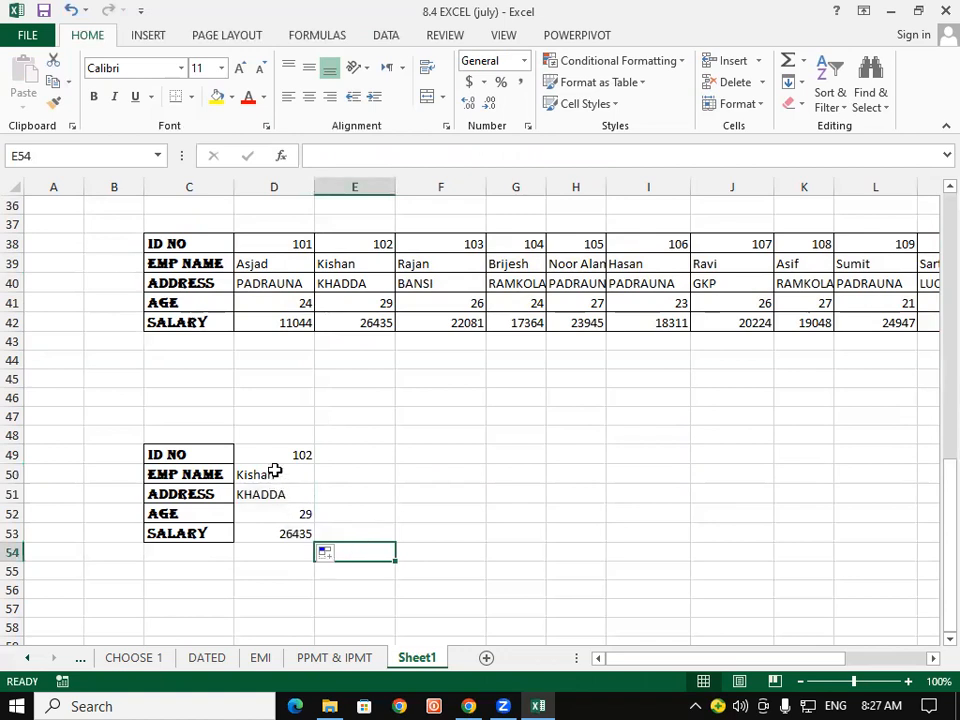
- Right-align the lookup area values in D49:D53
left_click_drag(274, 454, 272, 533)
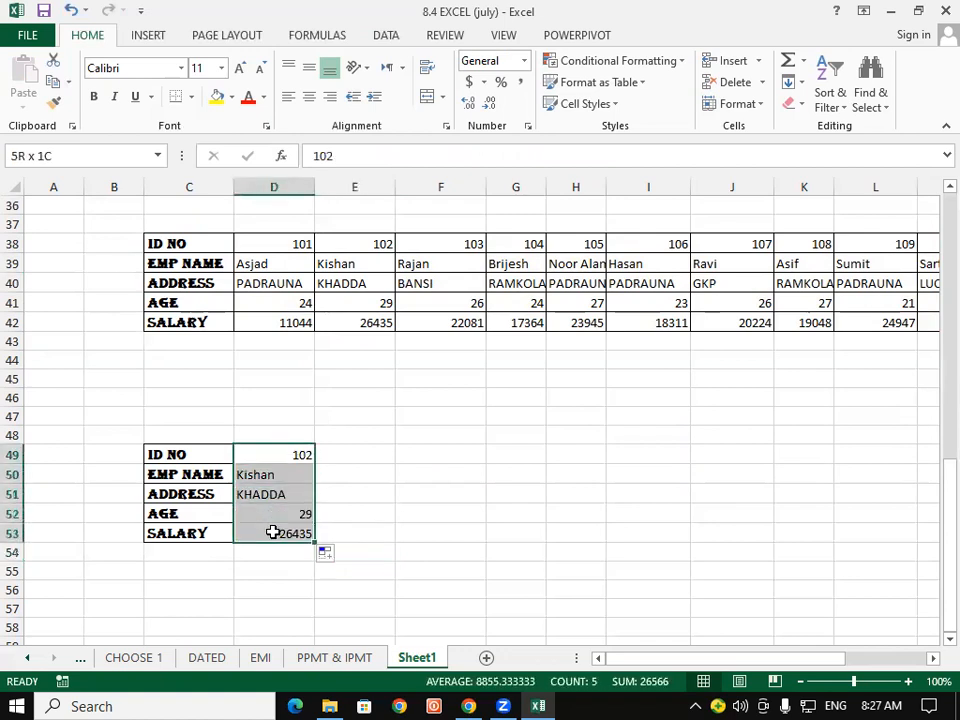
left_click(331, 100)
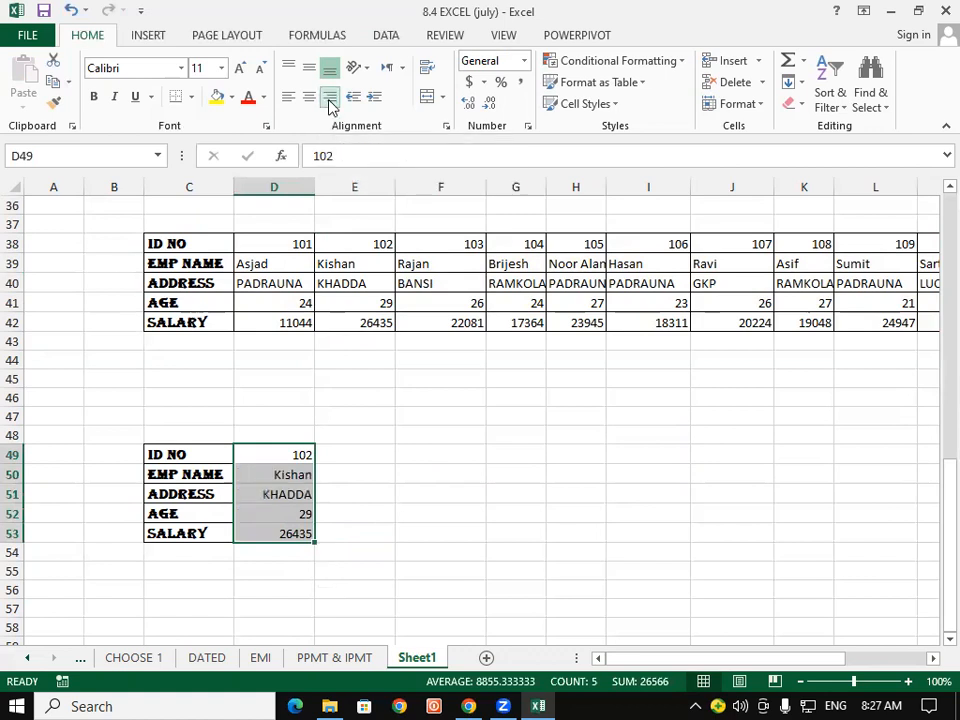
left_click(368, 535)
- Test the lookup by entering ID 103, then 104, in D49
left_click(296, 452)
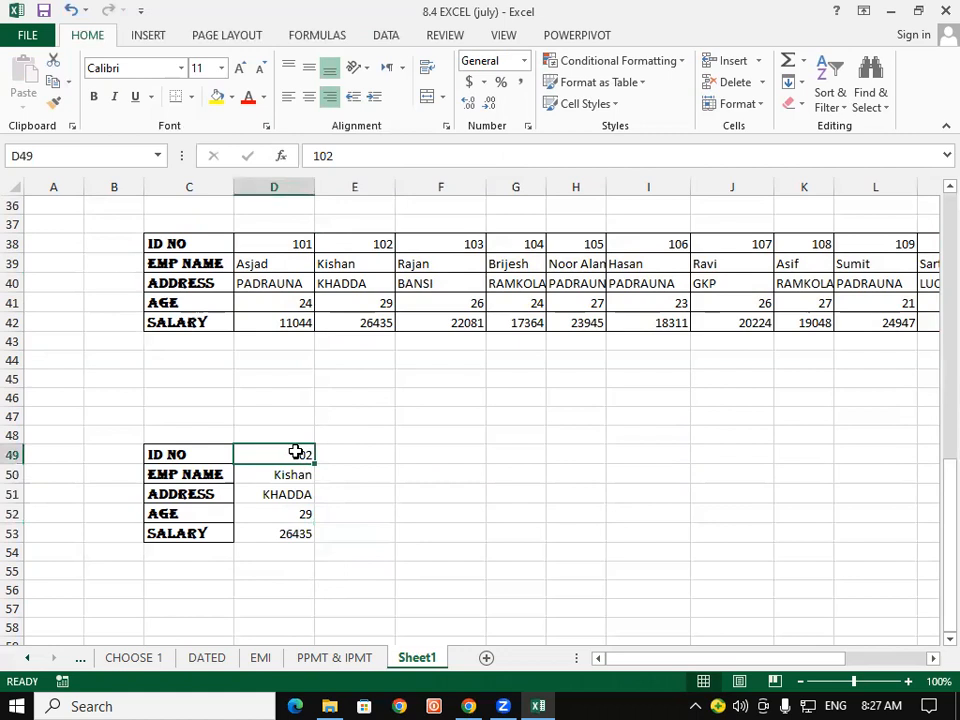
type("103")
key("Return")
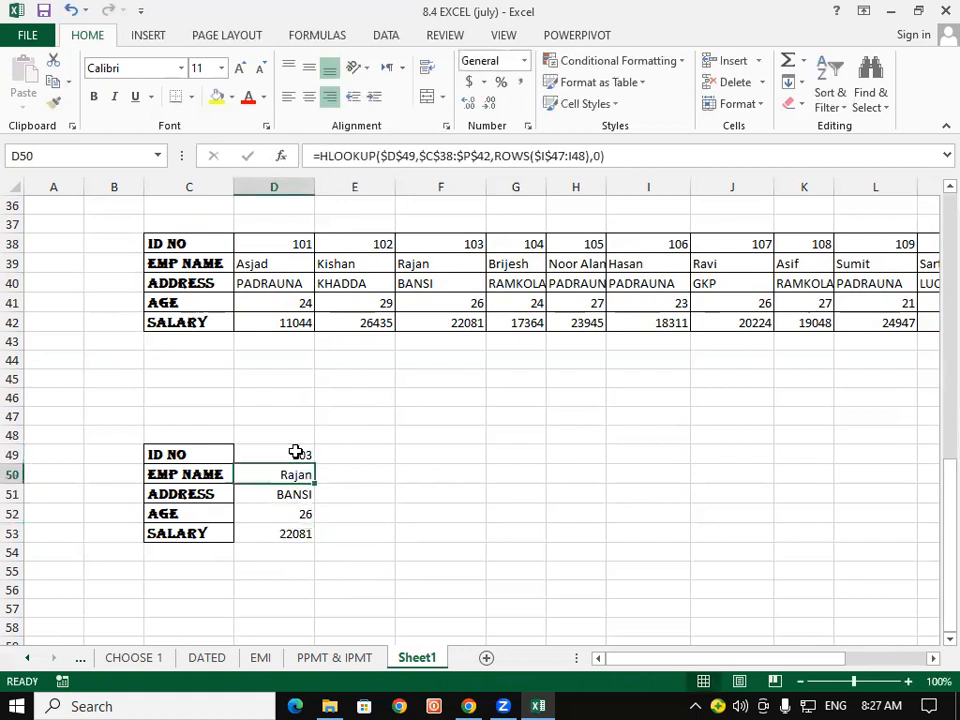
left_click(296, 452)
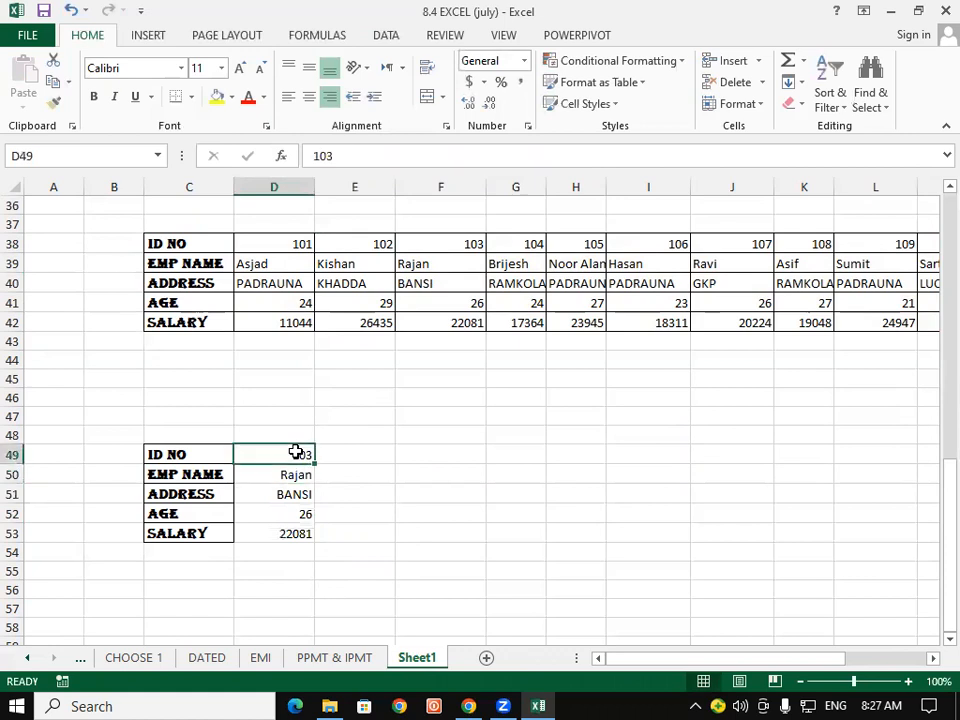
type("104")
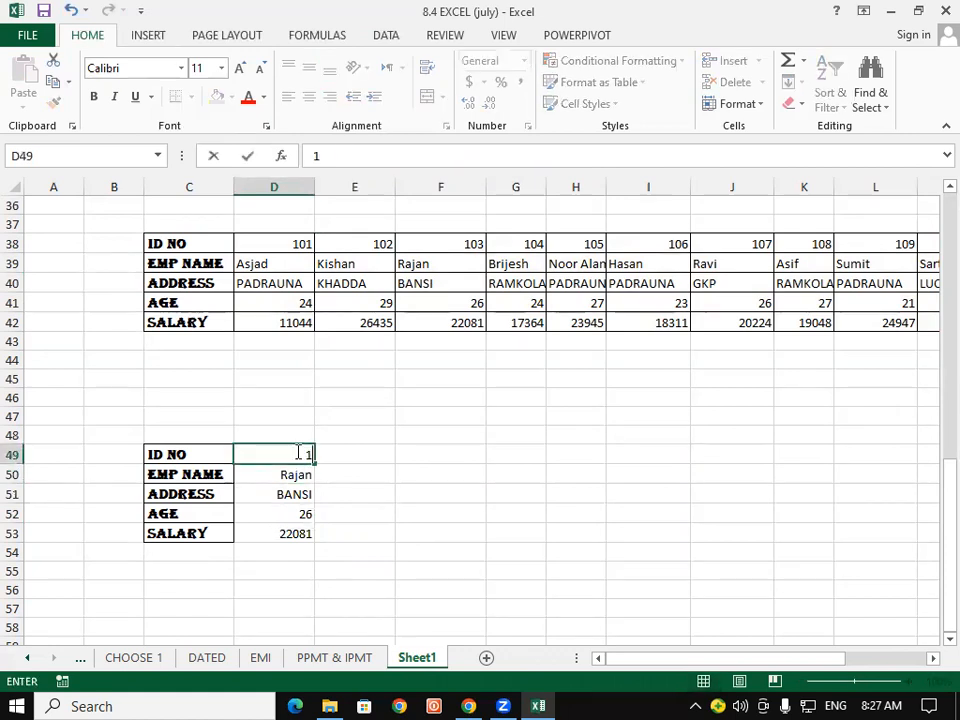
key("Return")
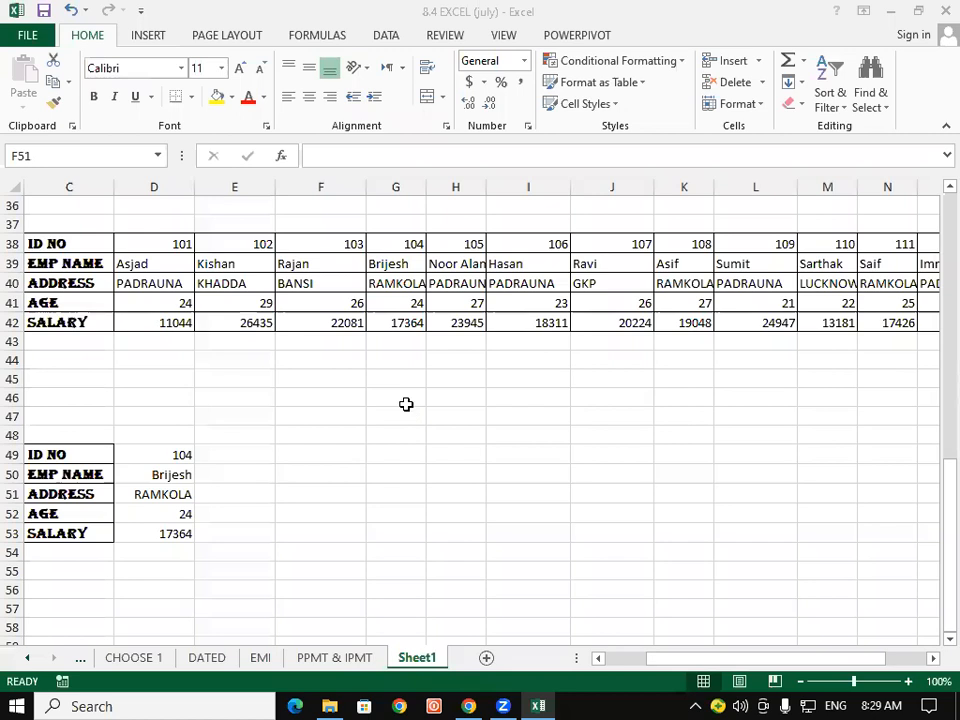
- Clear All on C37:Q55 to remove the transposed table and HLOOKUP card
left_click(406, 404)
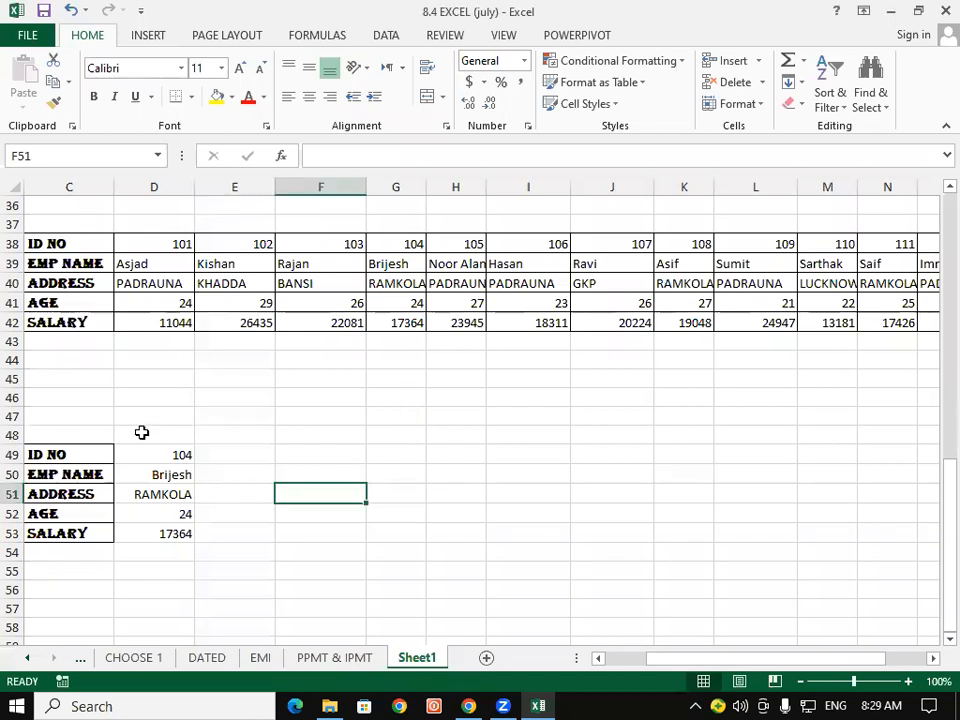
left_click_drag(62, 222, 936, 578)
left_click(794, 105)
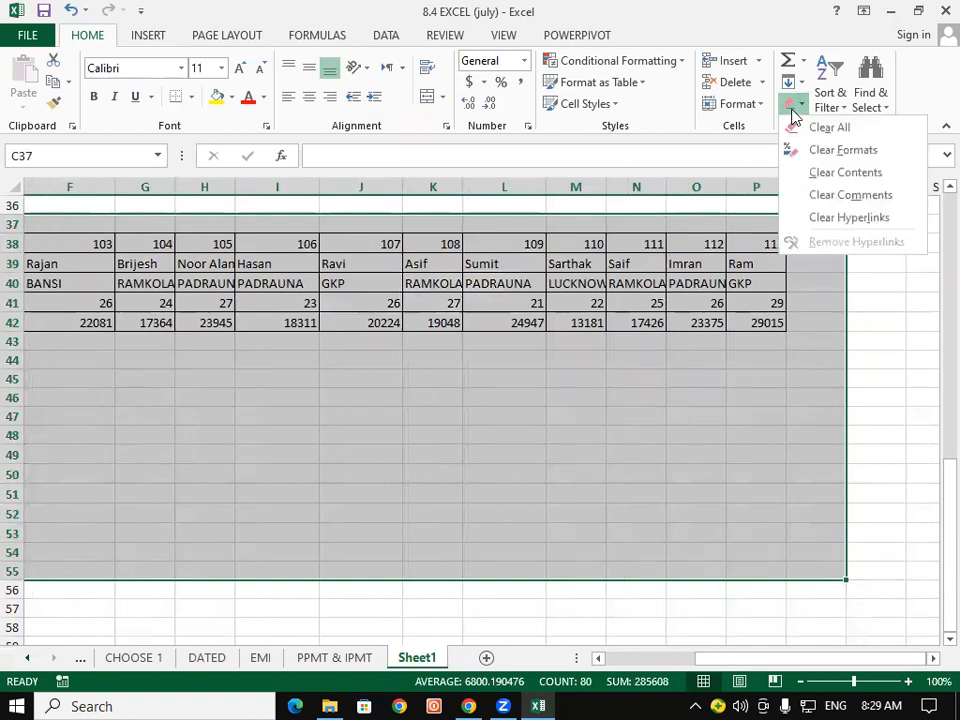
left_click(800, 127)
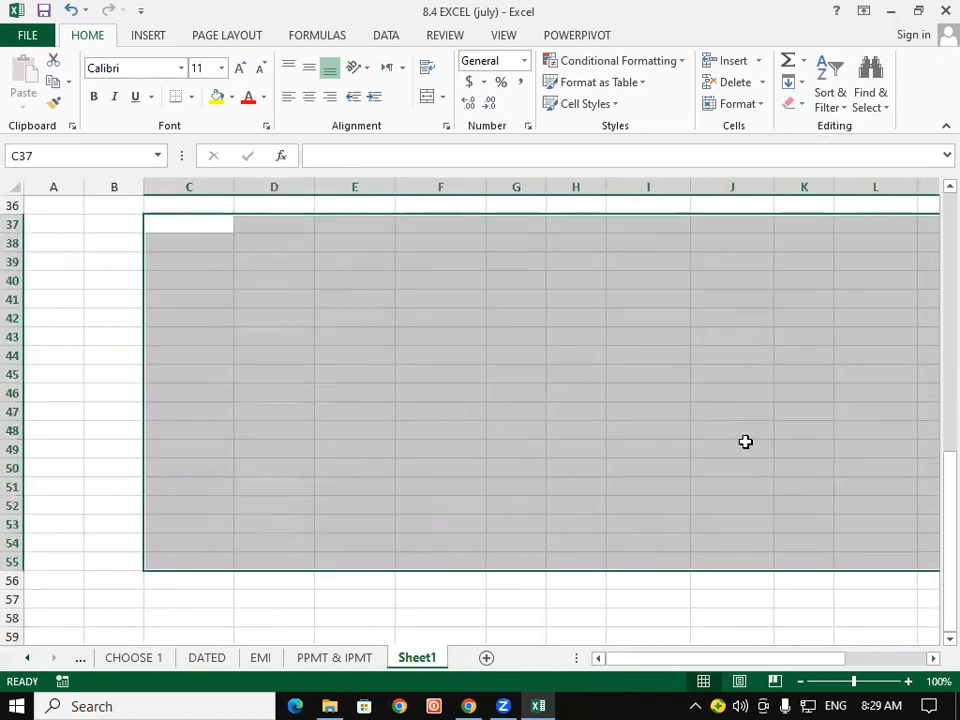
left_click_drag(820, 656, 814, 668)
left_click_drag(930, 542, 934, 326)
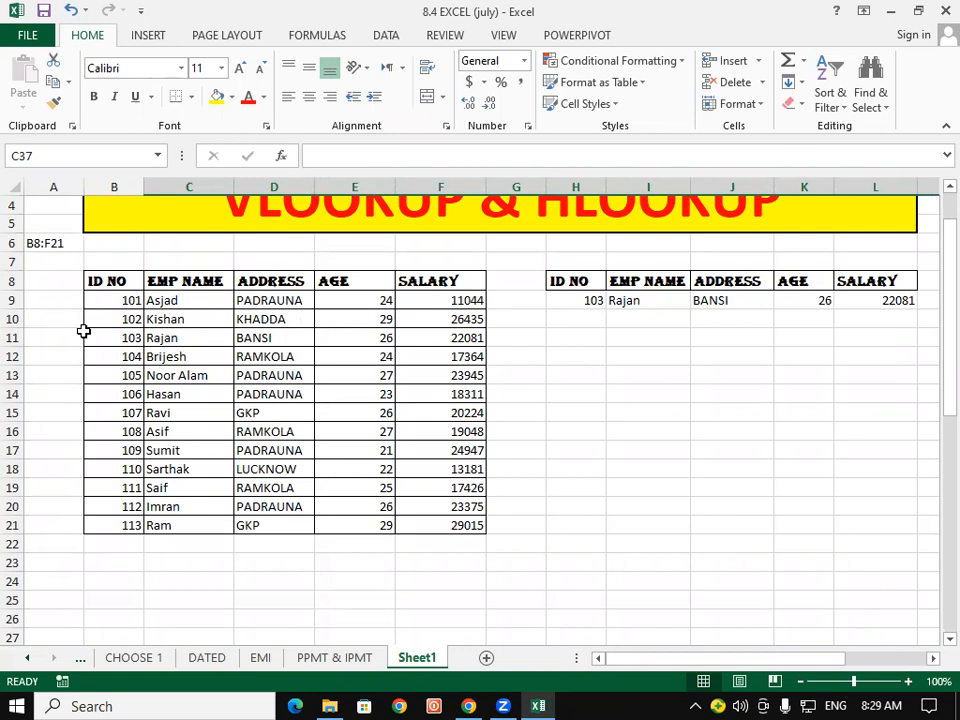
- Copy the employee table B8:F21
left_click_drag(100, 280, 460, 521)
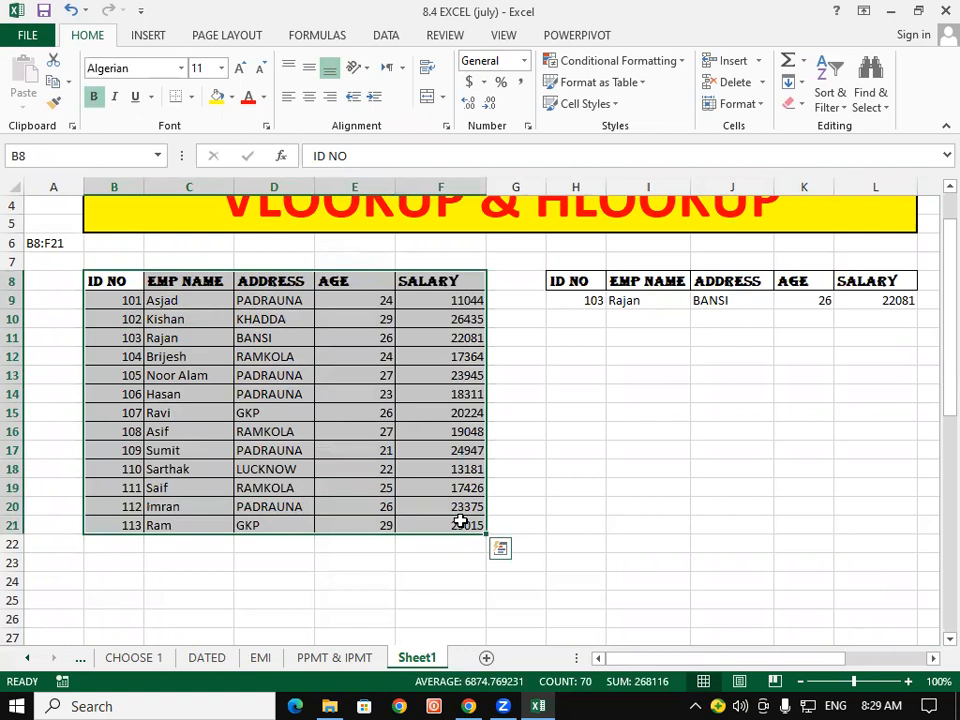
right_click(383, 412)
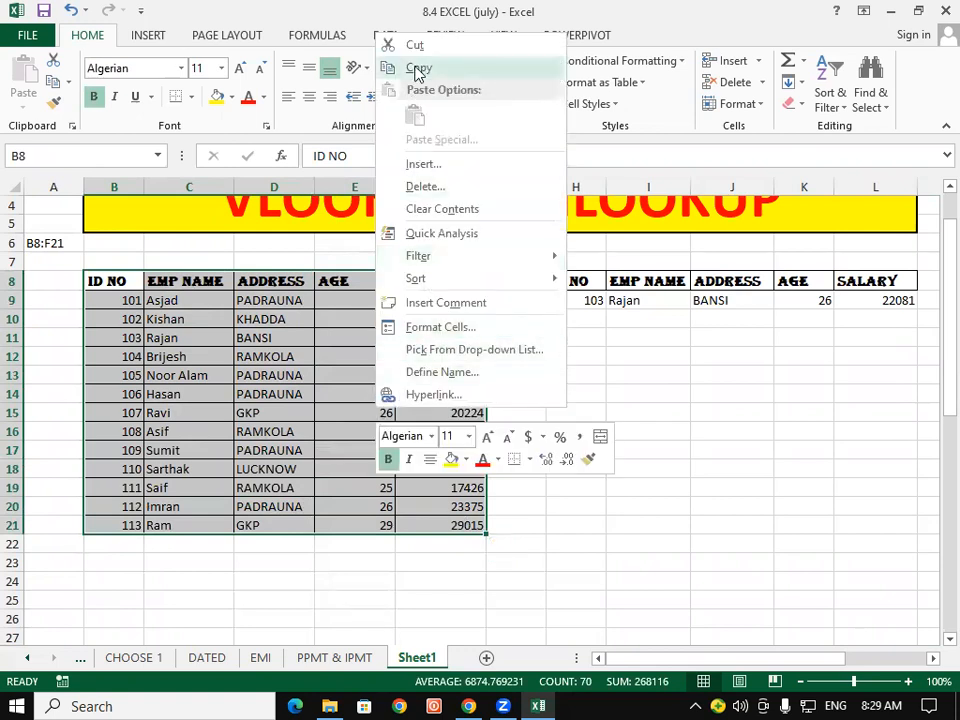
left_click(418, 67)
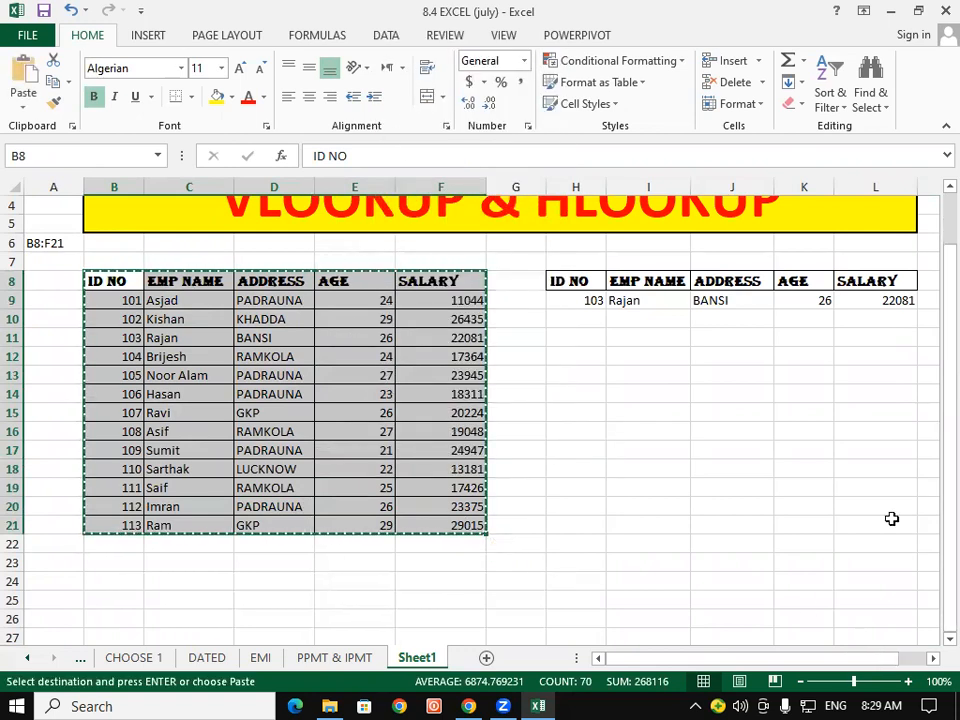
- Check the Paste Special options at cell A28, then dismiss the menu
scroll(930, 638, "down", 5)
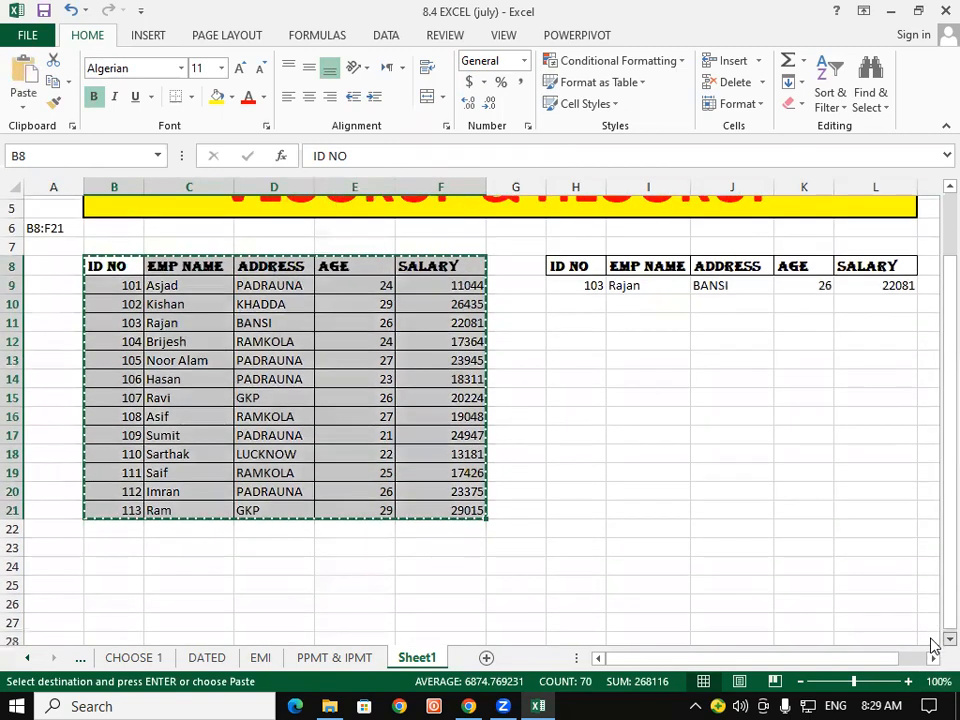
scroll(932, 640, "down", 1)
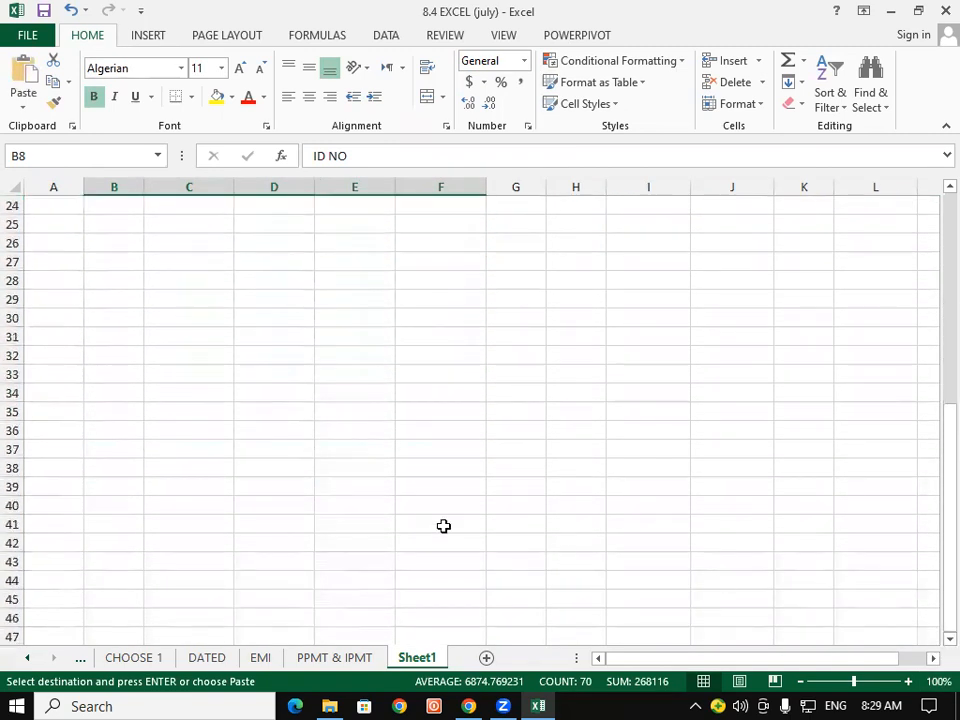
left_click(55, 279)
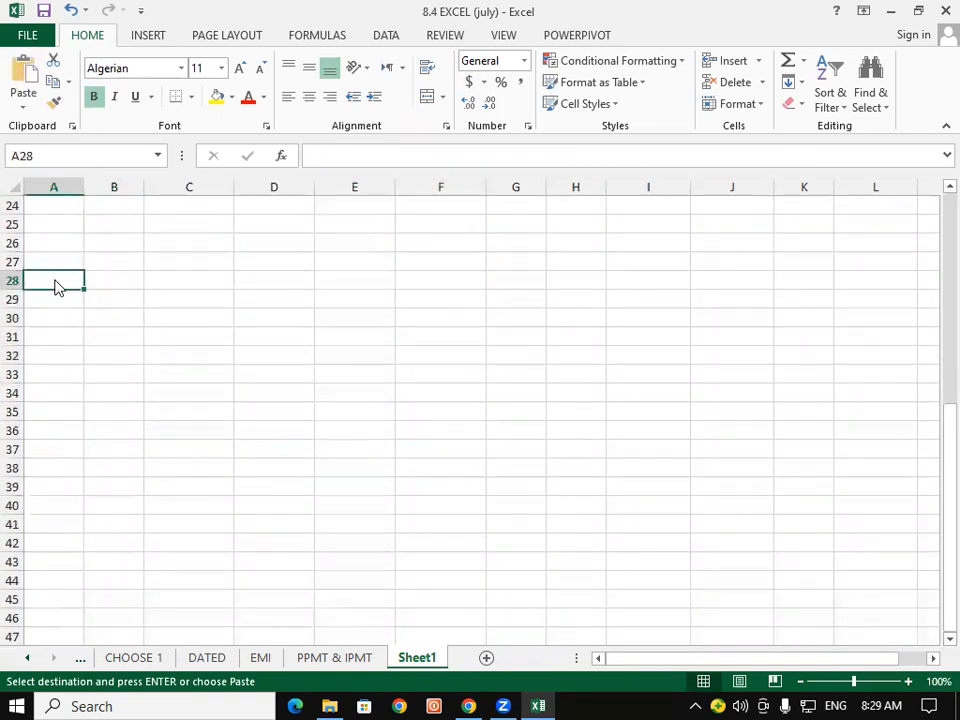
right_click(56, 285)
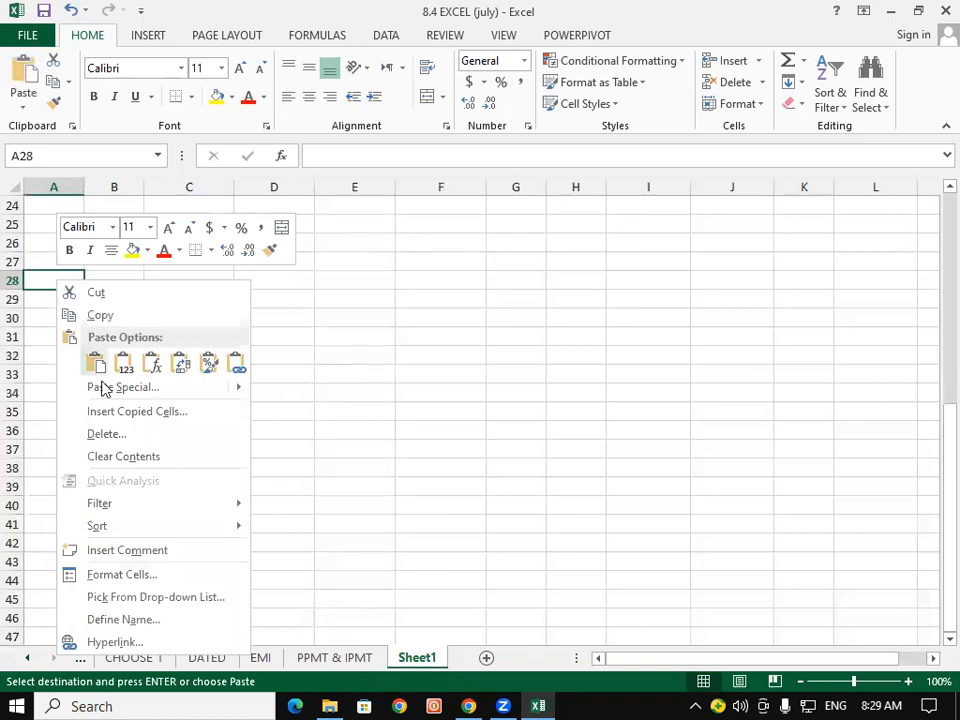
mouse_move(111, 390)
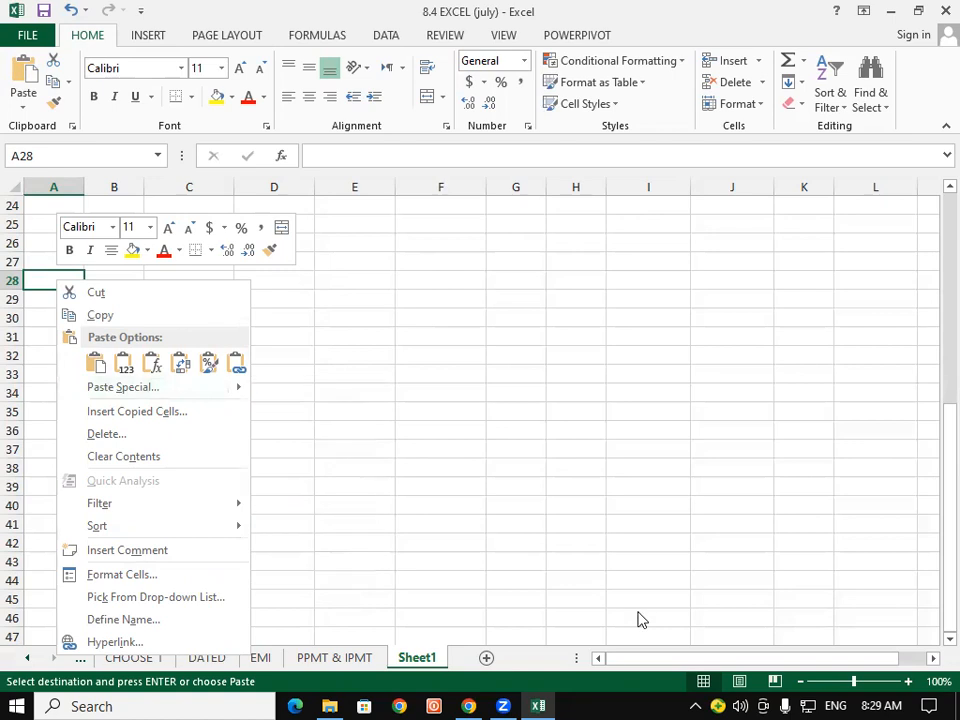
key("Escape")
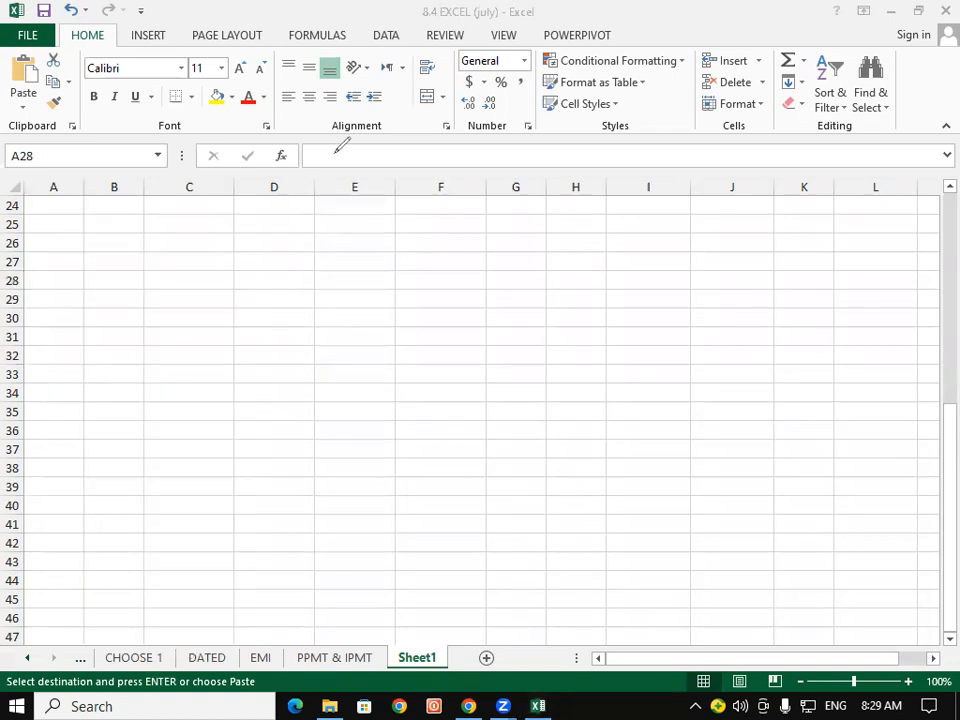
mouse_move(265, 284)
left_mouse_down()
mouse_move(258, 338)
mouse_move(305, 310)
mouse_move(336, 340)
left_mouse_up()
left_click_drag(368, 254, 388, 325)
mouse_move(433, 258)
left_mouse_down()
mouse_move(465, 321)
mouse_move(463, 277)
left_mouse_up()
mouse_move(530, 309)
left_mouse_down()
mouse_move(527, 232)
mouse_move(545, 292)
left_mouse_up()
left_click_drag(516, 276, 546, 264)
mouse_move(566, 222)
left_mouse_down()
mouse_move(573, 282)
mouse_move(590, 278)
mouse_move(588, 233)
left_mouse_up()
mouse_move(636, 208)
left_mouse_down()
mouse_move(662, 270)
mouse_move(668, 237)
mouse_move(729, 209)
left_mouse_up()
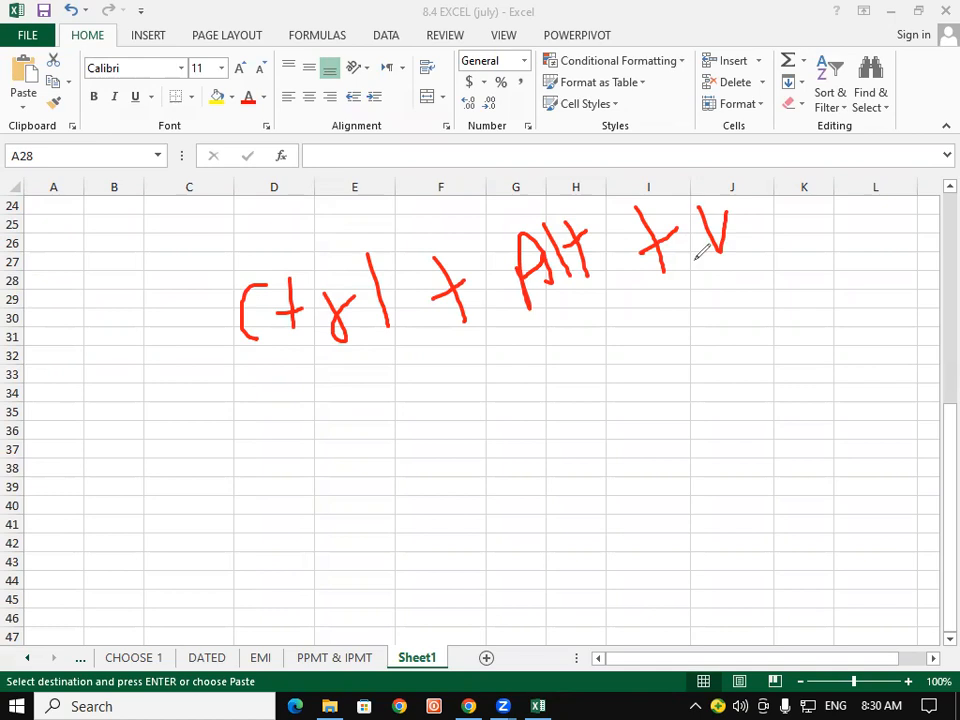
left_click_drag(214, 381, 383, 352)
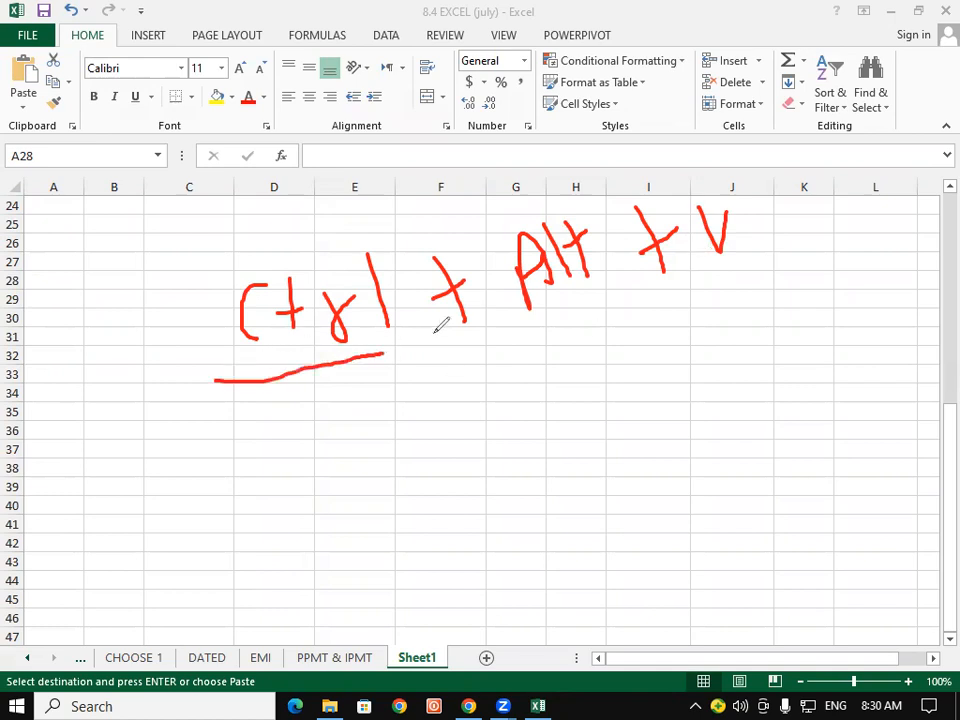
left_click_drag(524, 336, 617, 307)
left_click_drag(695, 288, 758, 285)
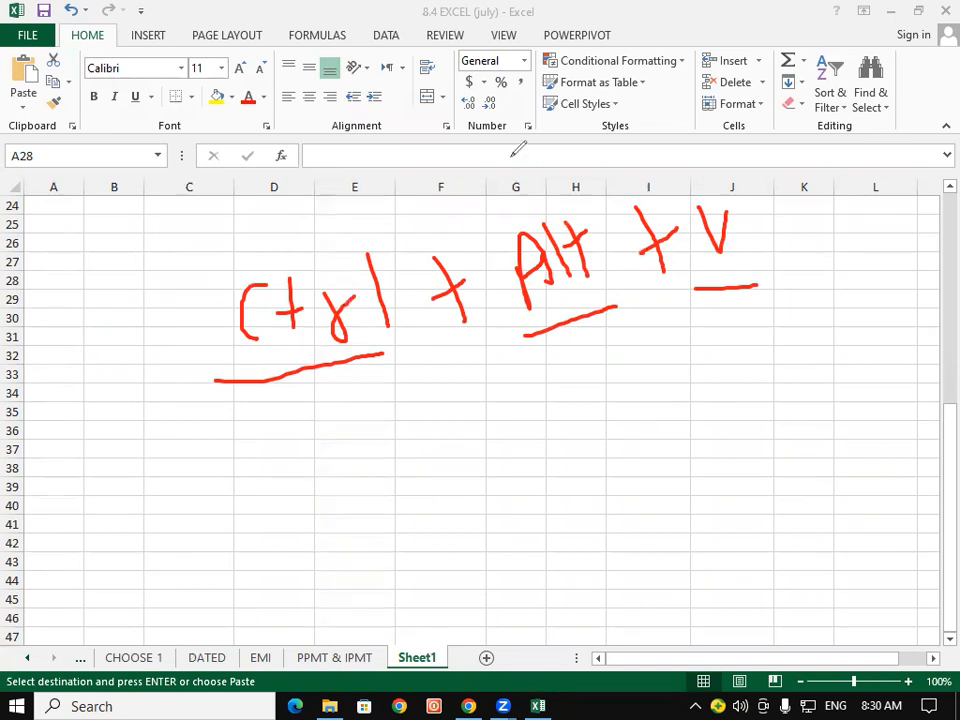
left_click(518, 149)
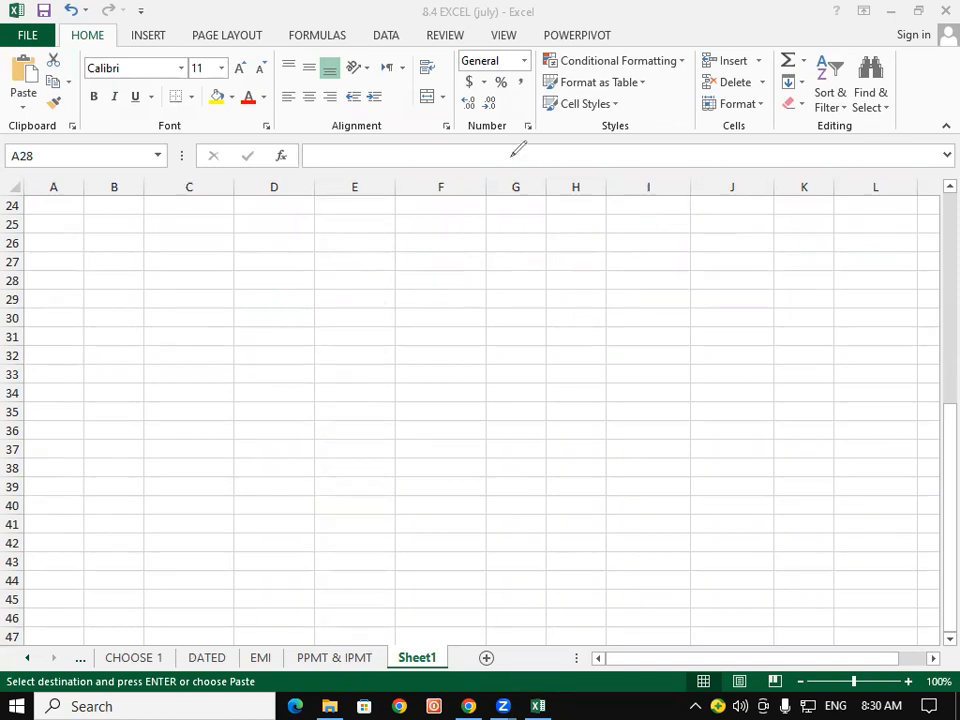
left_click(832, 104)
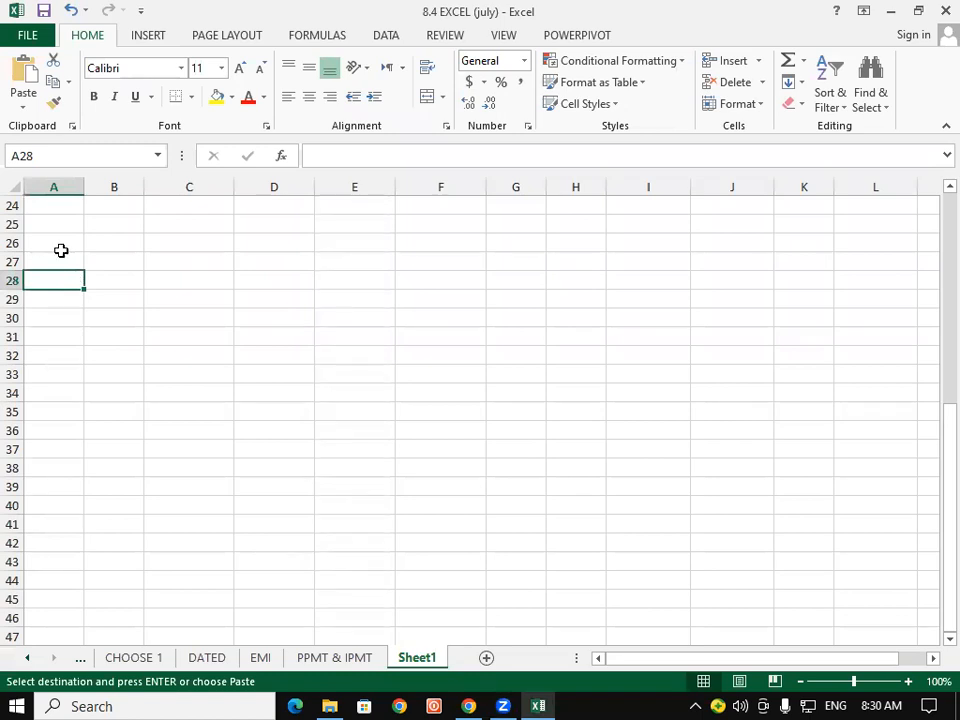
- Paste the employee table at A28 with Transpose ticked in Paste Special (Ctrl+Alt+V)
key("ctrl+alt+v")
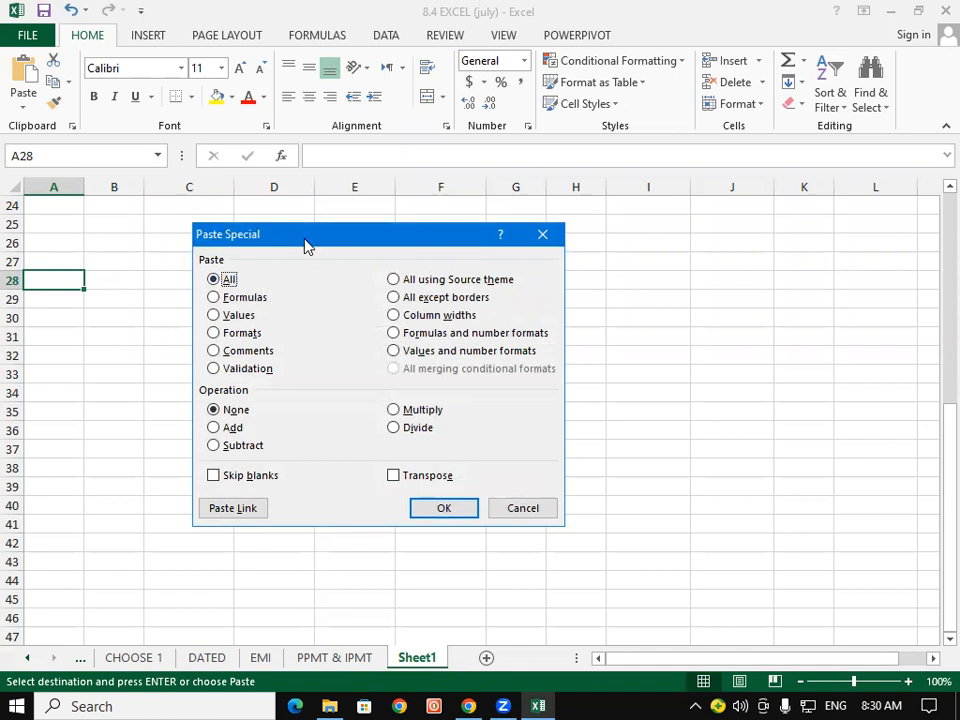
left_click_drag(307, 246, 294, 140)
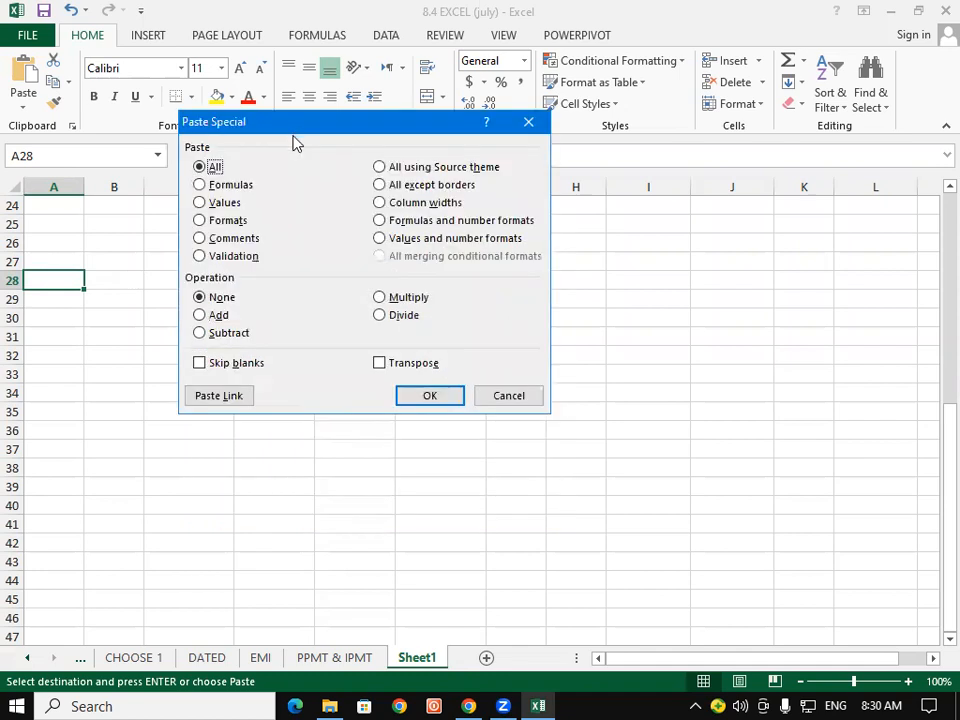
left_click(379, 364)
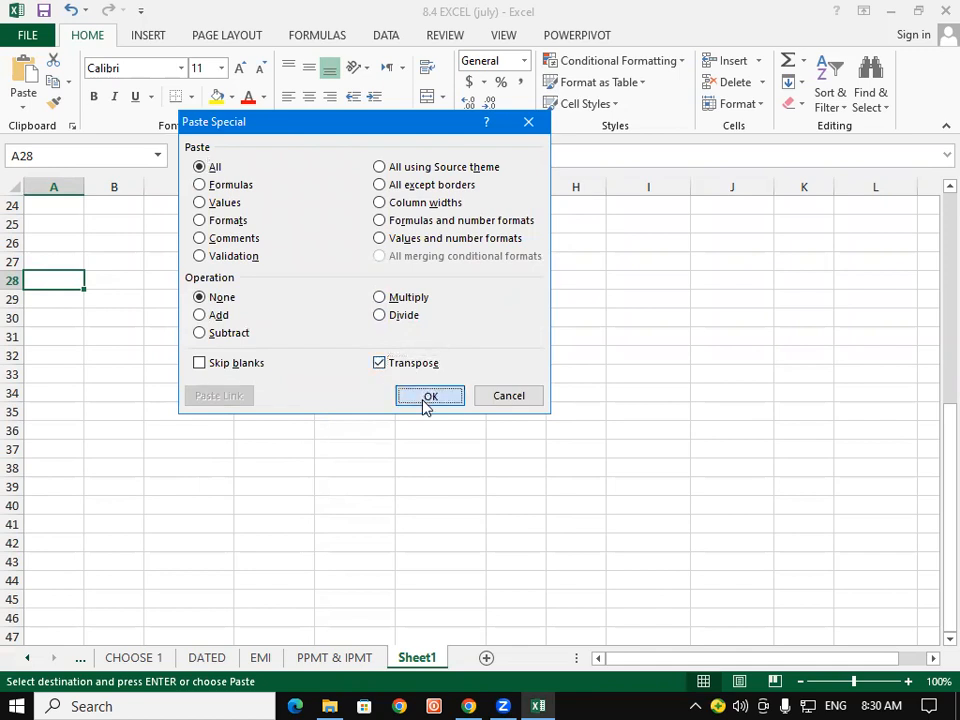
left_click(428, 396)
left_click_drag(60, 285, 484, 300)
left_click(189, 416)
left_click_drag(47, 281, 50, 362)
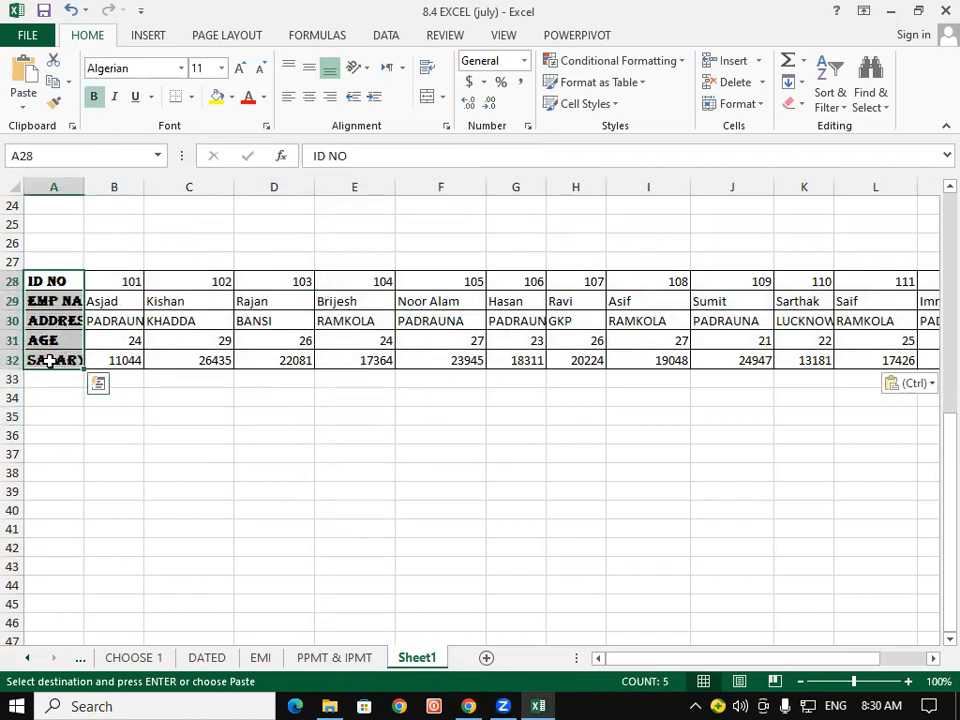
- Copy the row headings A28:A32 into B37:B41 and widen column B to fit
key("ctrl+c")
left_click(68, 436)
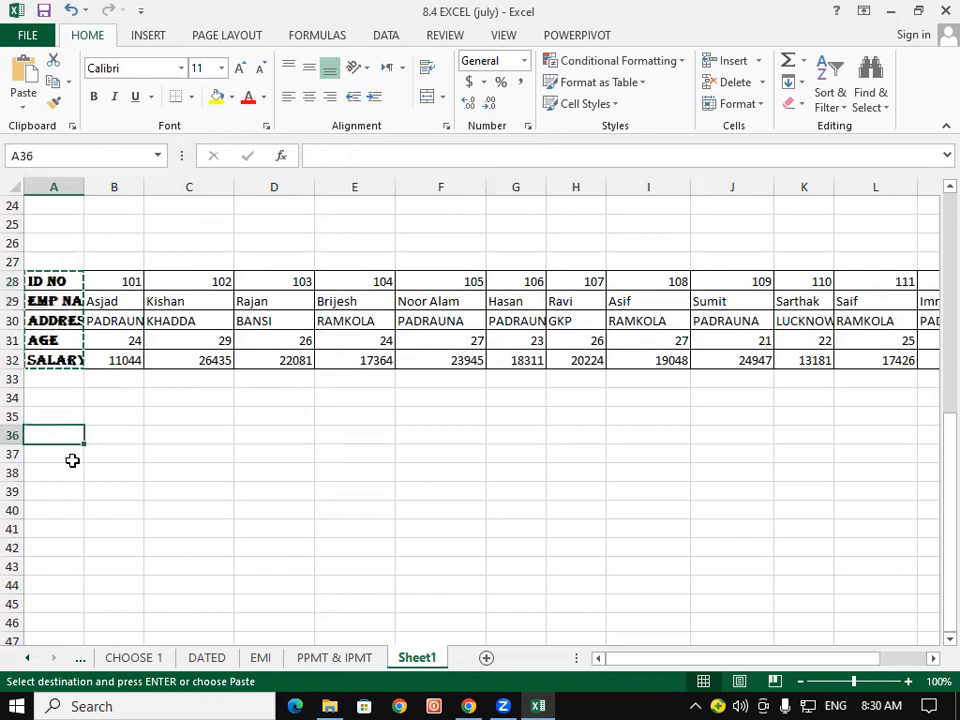
left_click(128, 455)
key("ctrl+v")
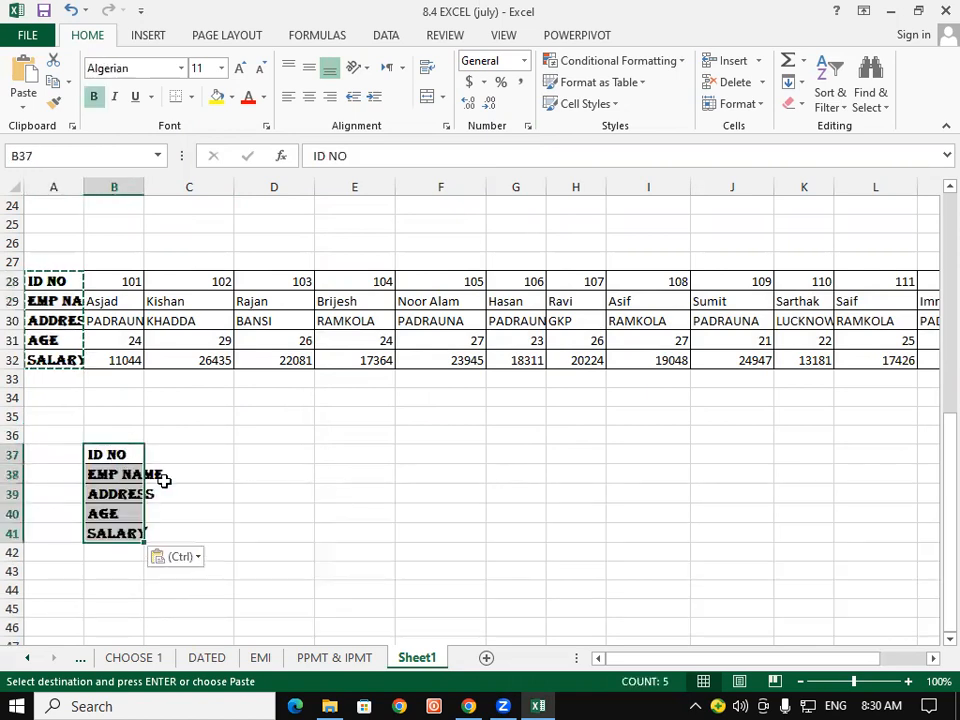
left_click_drag(144, 187, 162, 188)
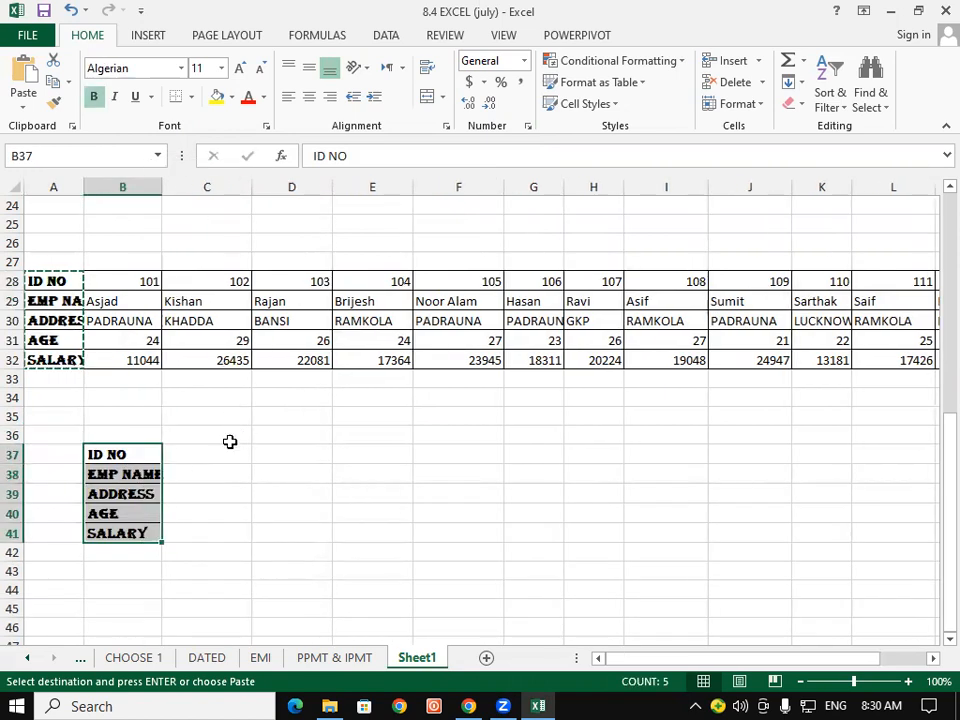
- Enter ID 101 in C37
left_click(210, 455)
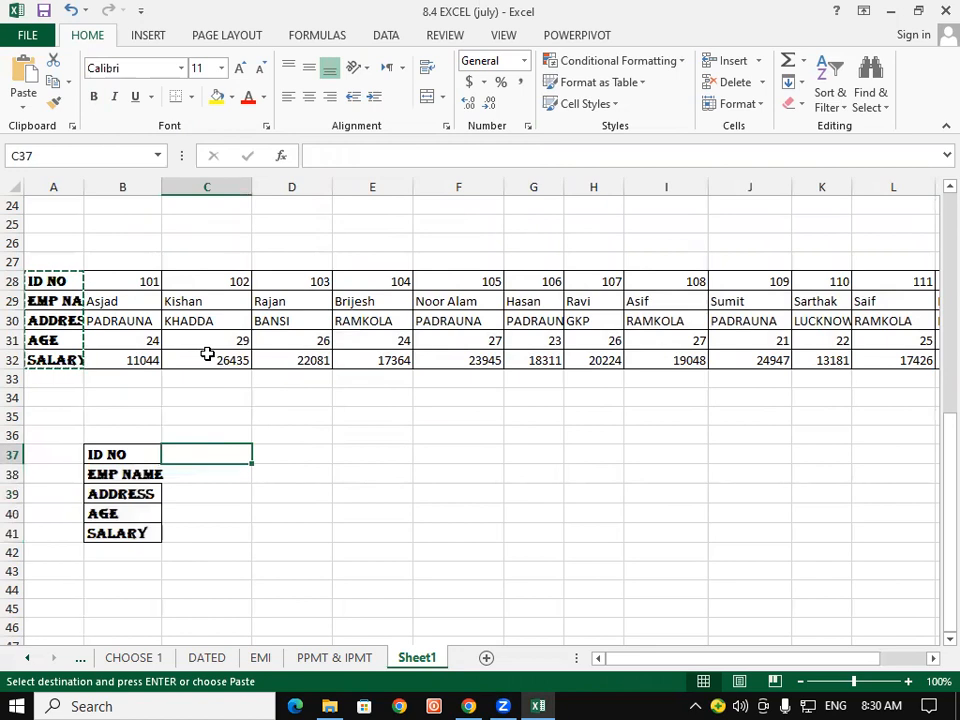
type("101")
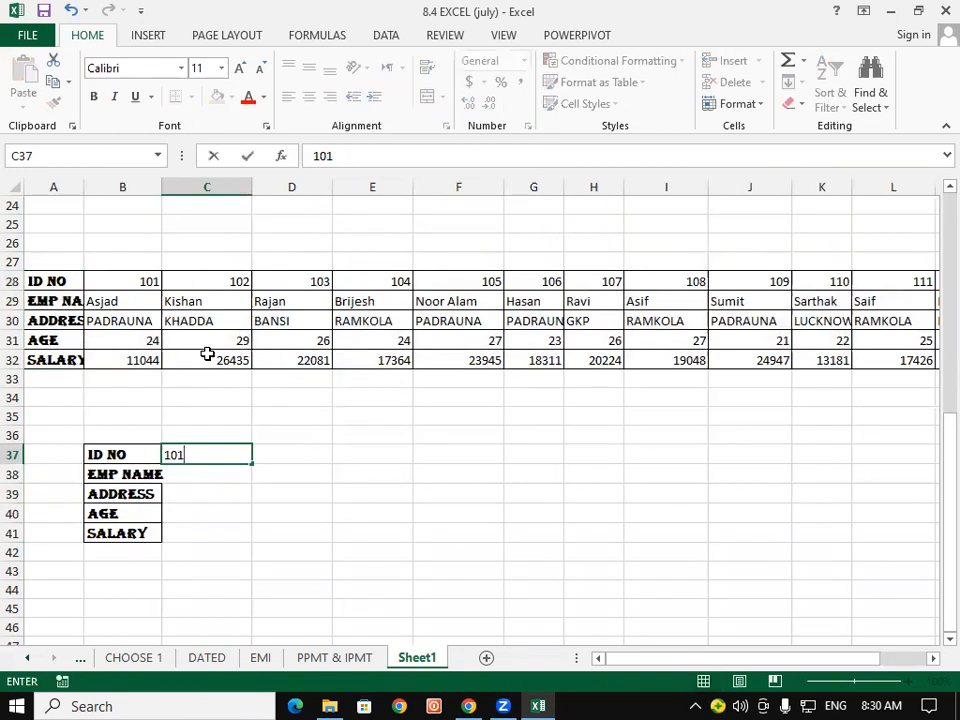
key("Return")
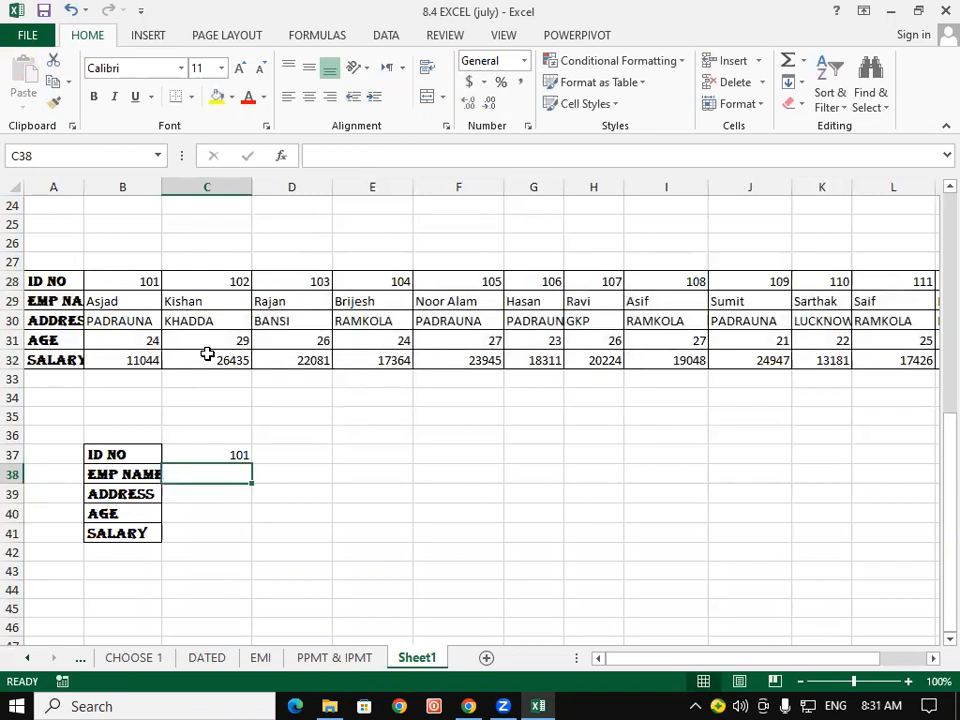
- Start an HLOOKUP in C38 with $C$37 as lookup value and locked range $A$28:$N$32
type("=HLOOKUP(")
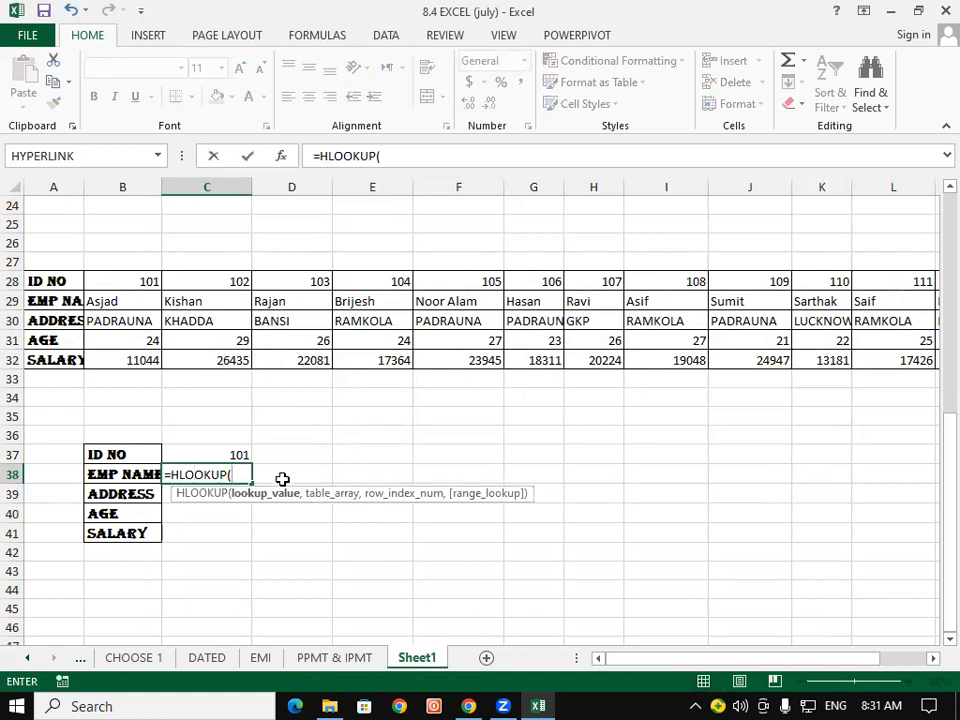
left_click(218, 452)
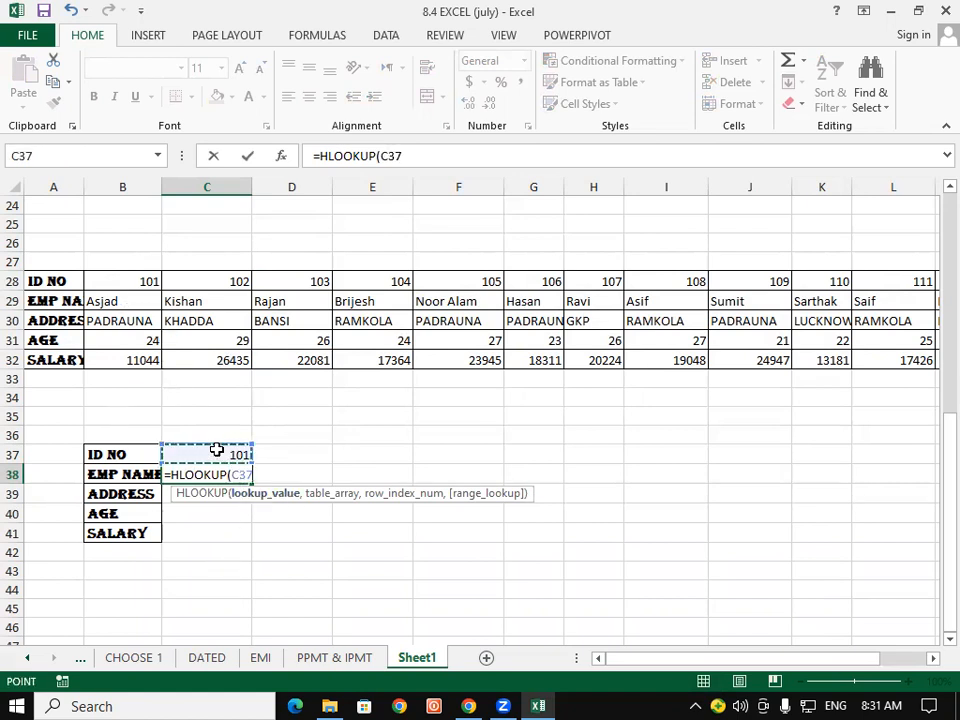
key("F4")
type(",")
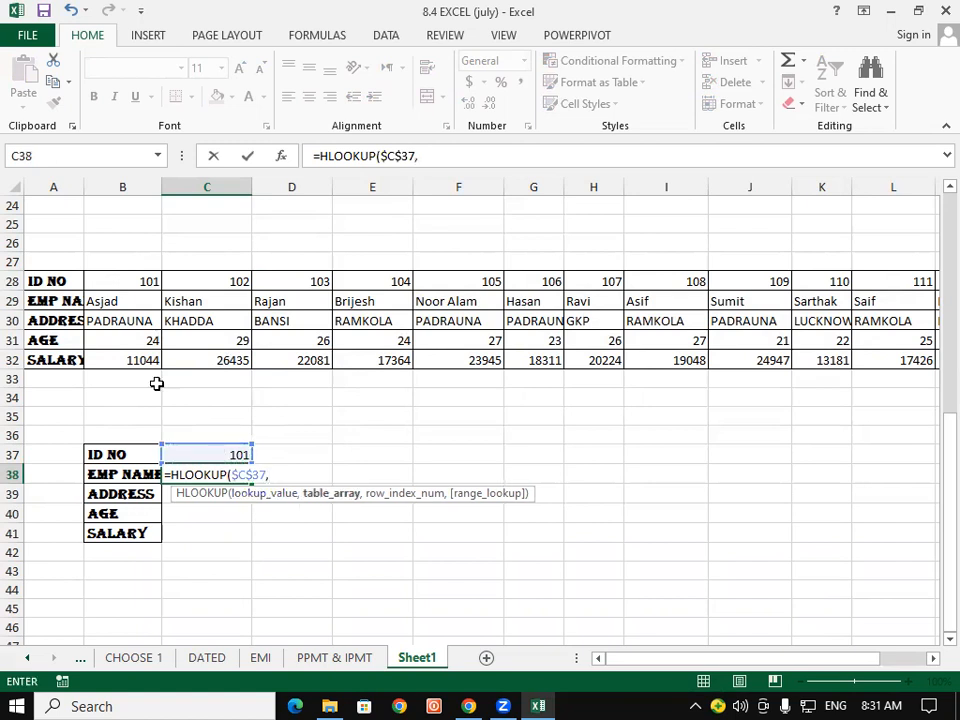
left_click_drag(40, 281, 900, 361)
key("F4")
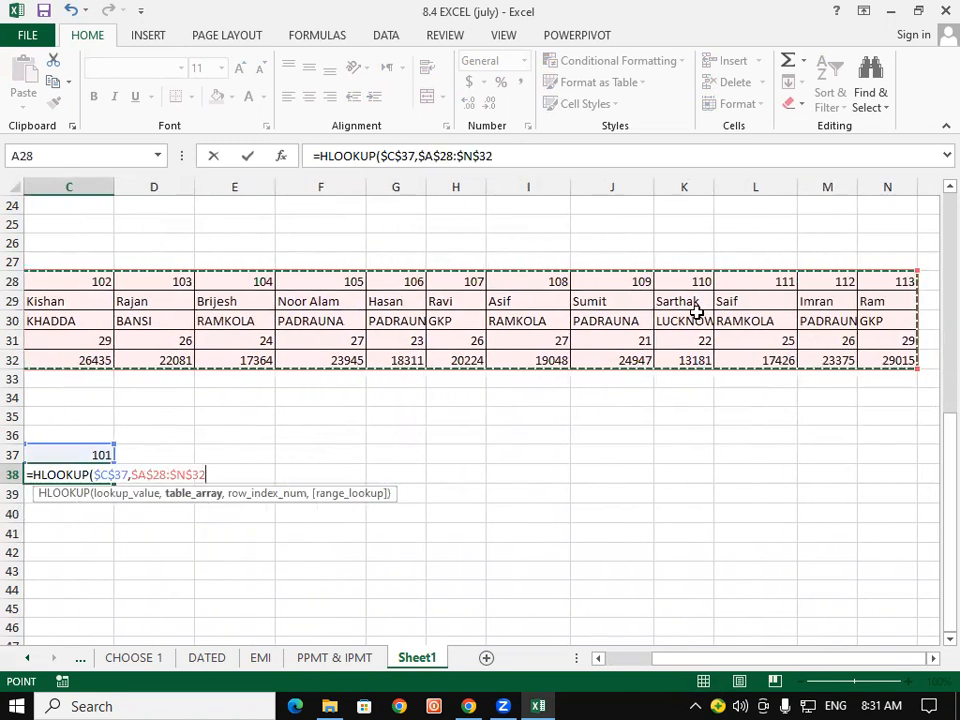
type(",")
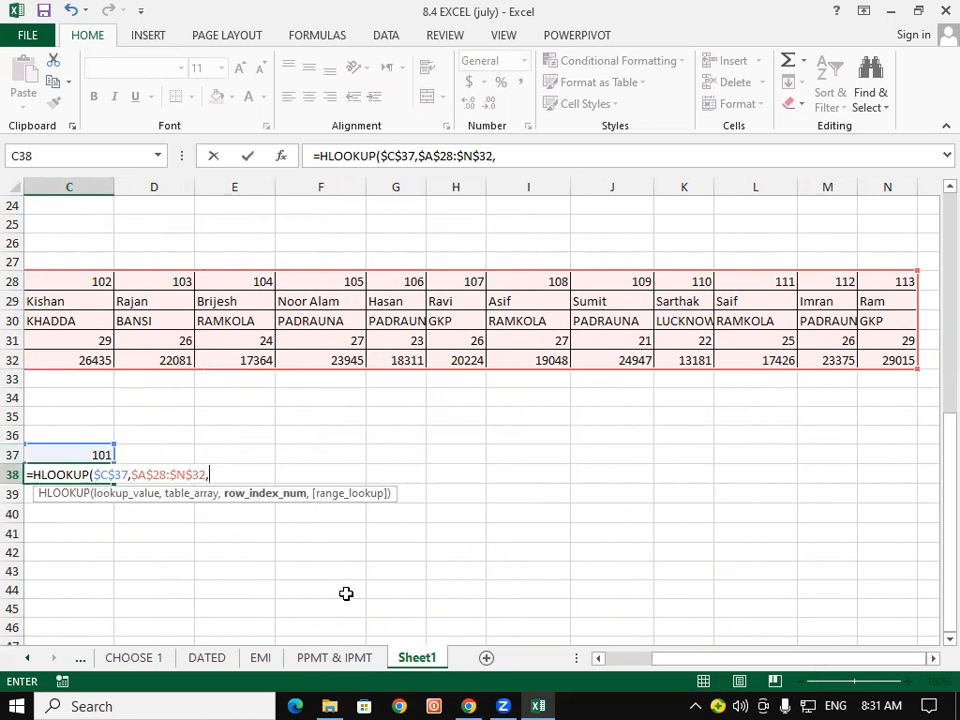
- Complete the formula with ROWS($F$34:F35) as row index and exact match 0, returning Asjad
left_click_drag(889, 658, 819, 662)
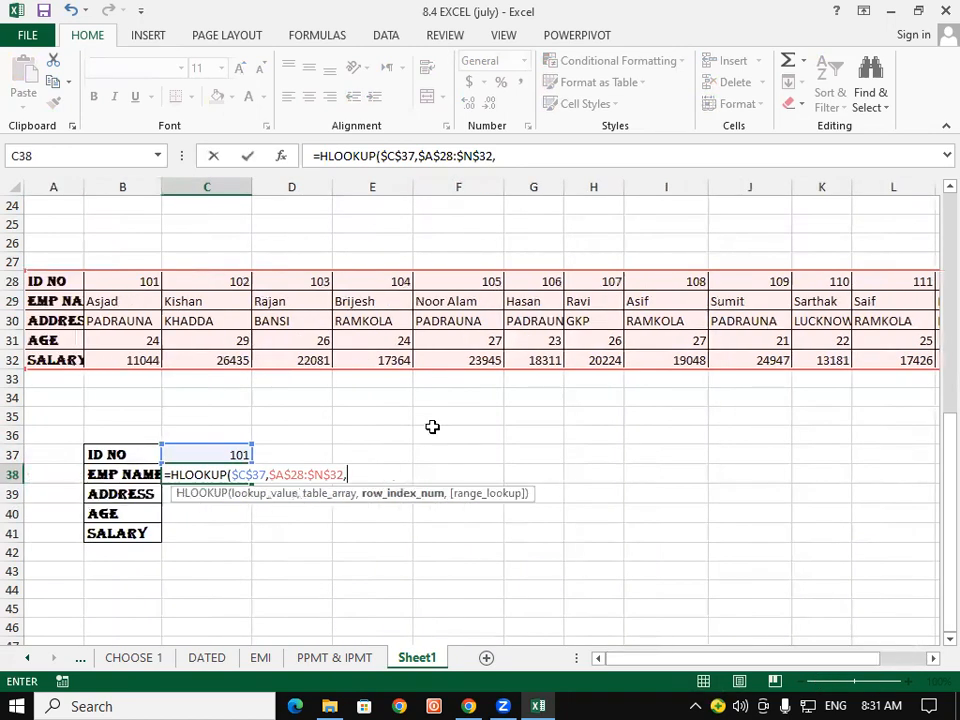
type("RO")
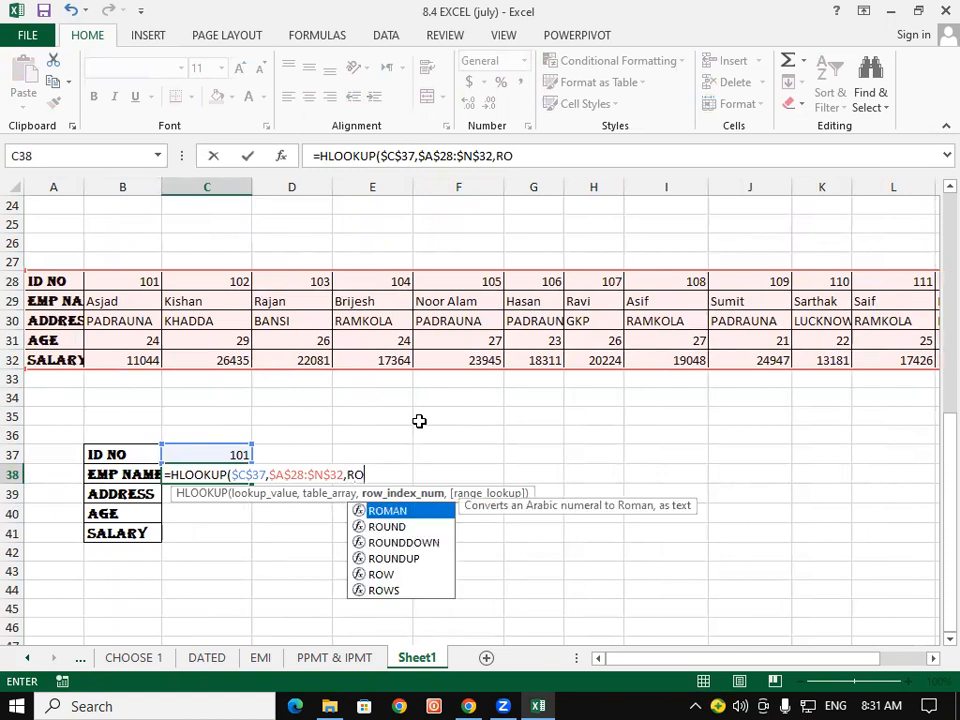
type("WS(")
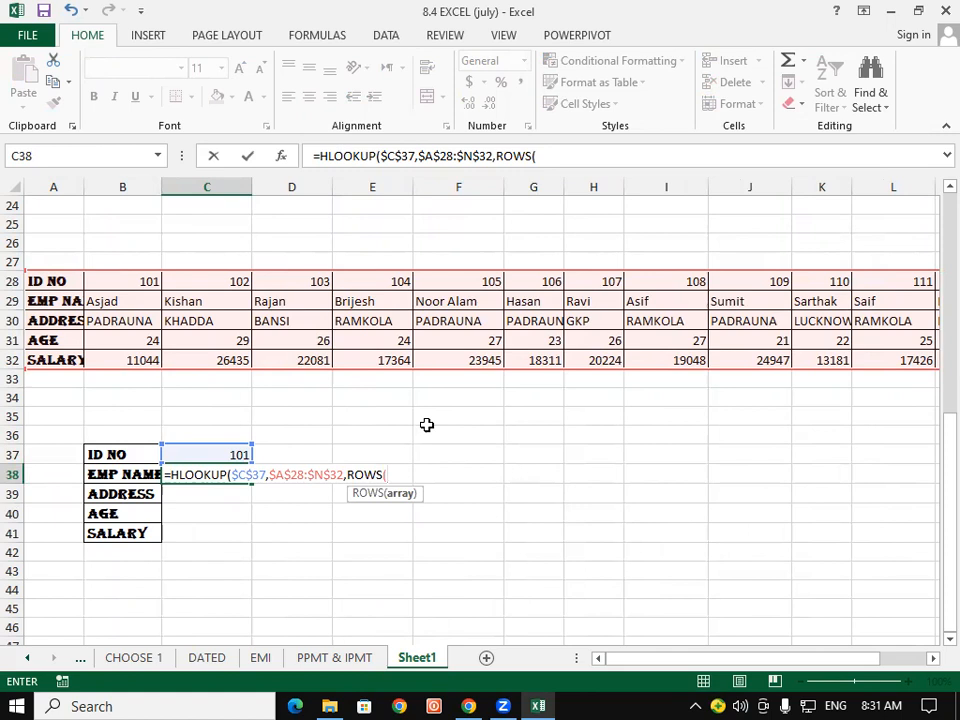
left_click_drag(463, 394, 466, 421)
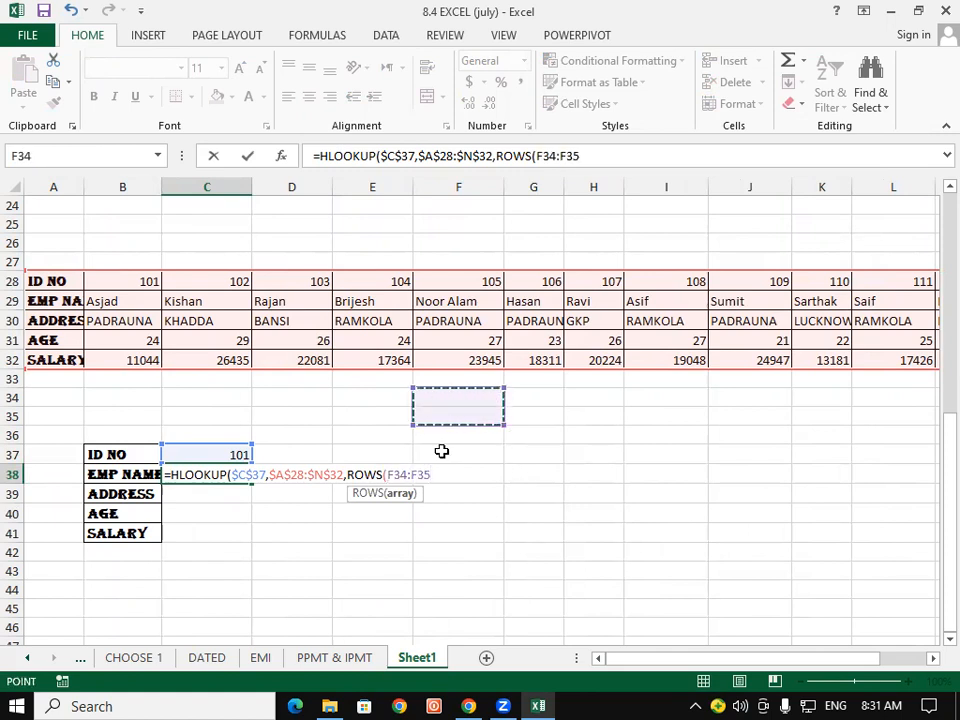
double_click(401, 474)
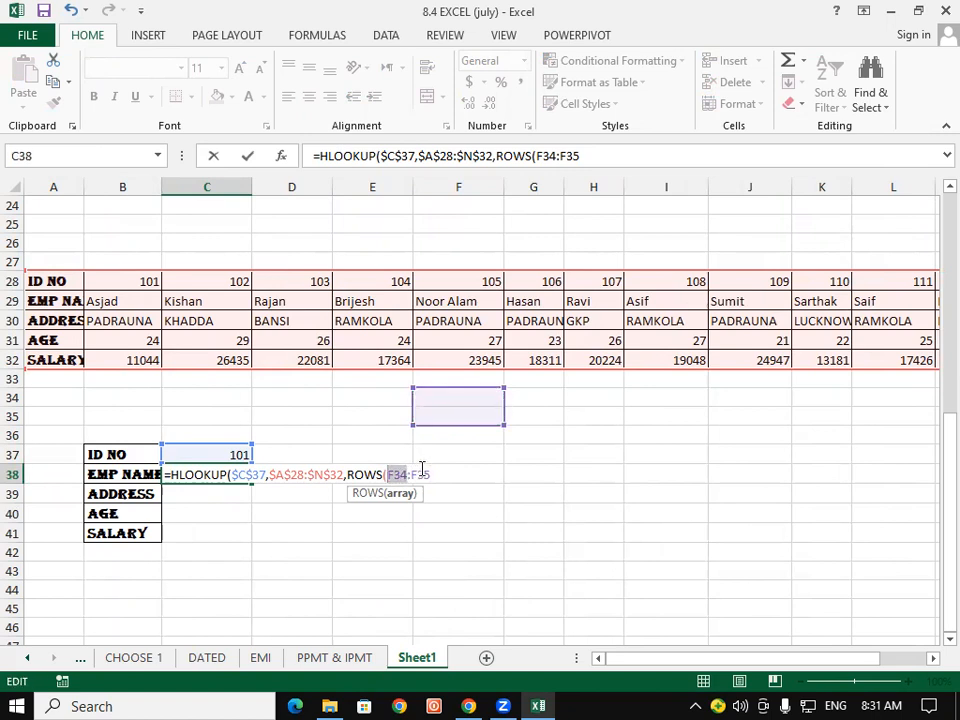
key("F4")
left_click(446, 474)
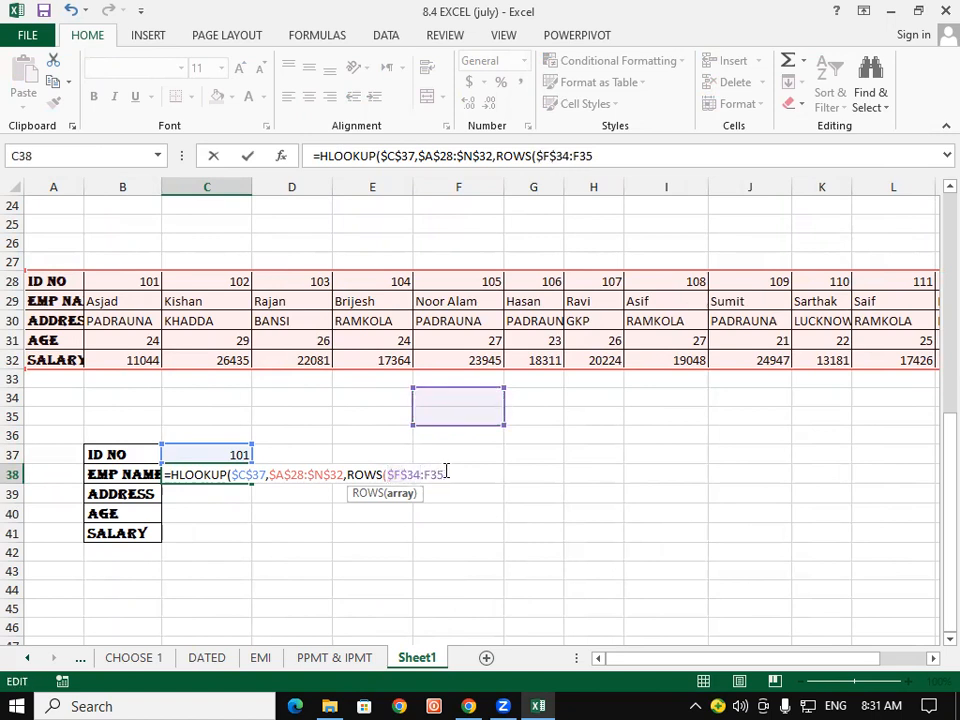
type(")")
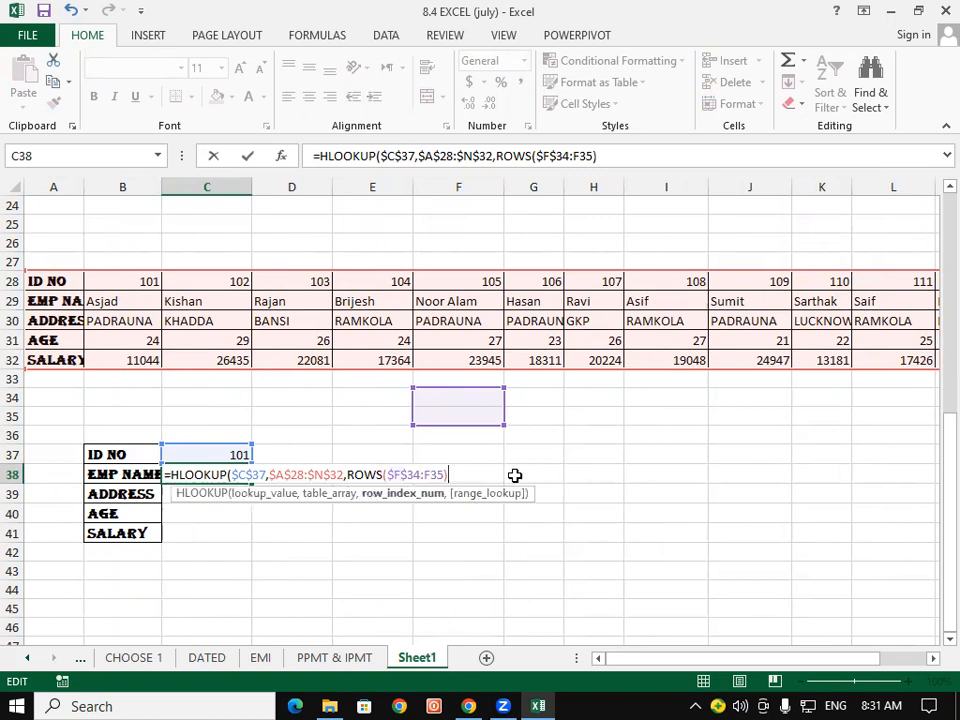
type(",00")
key("BackSpace")
type(")")
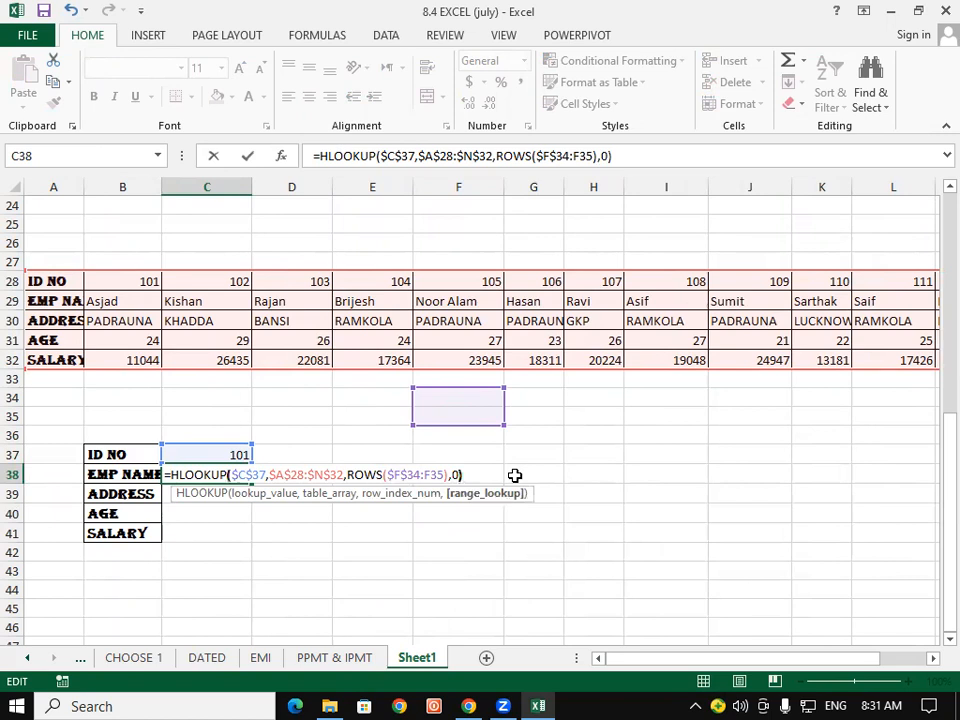
key("Return")
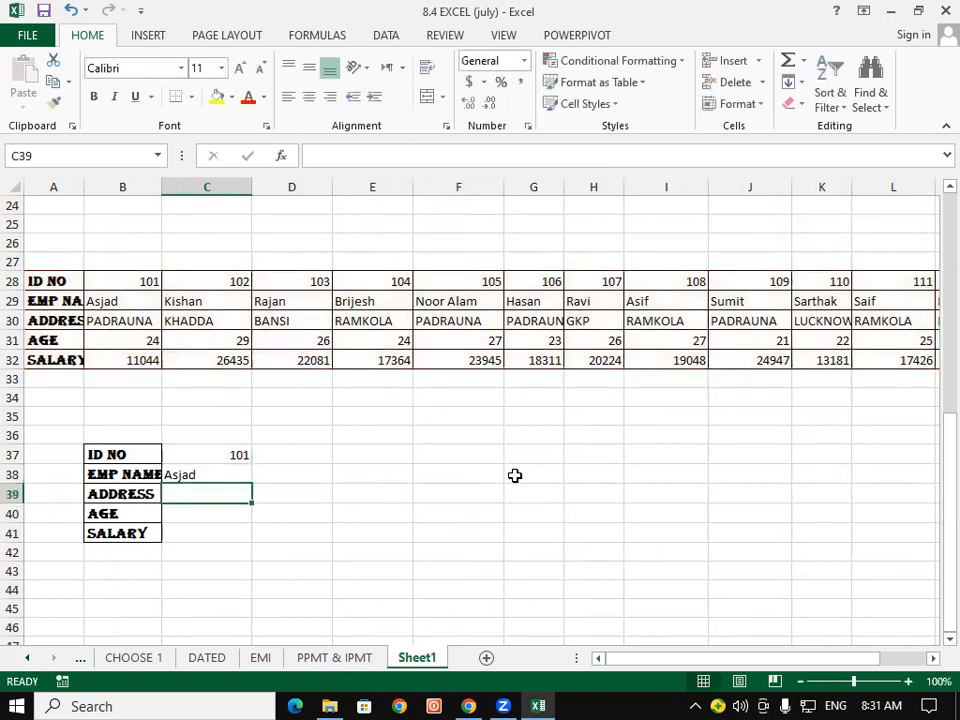
left_click(222, 477)
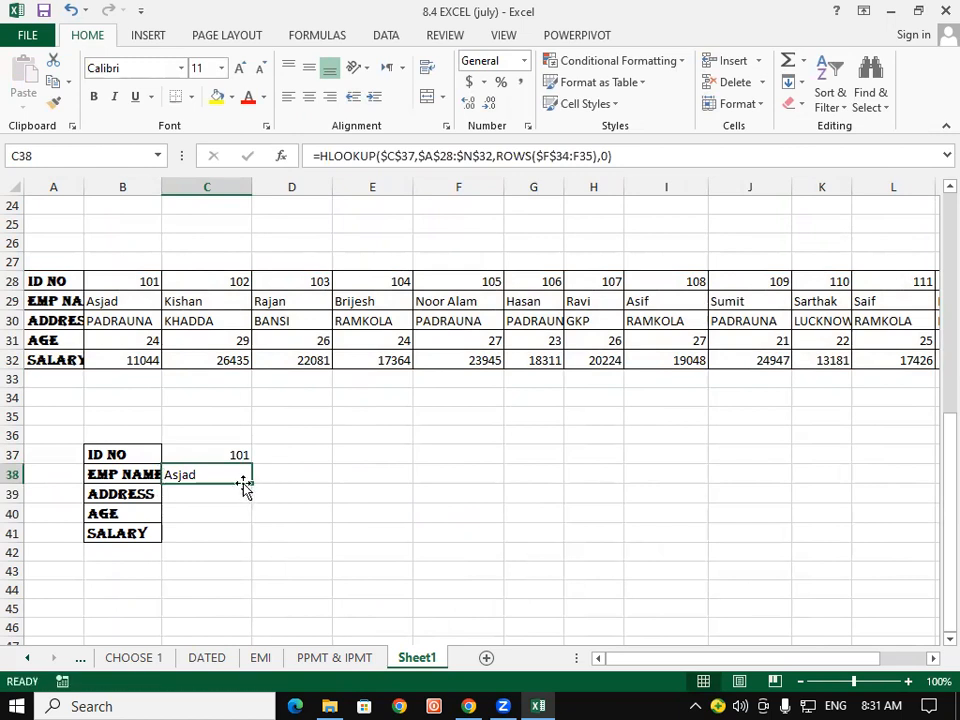
left_click_drag(252, 483, 257, 538)
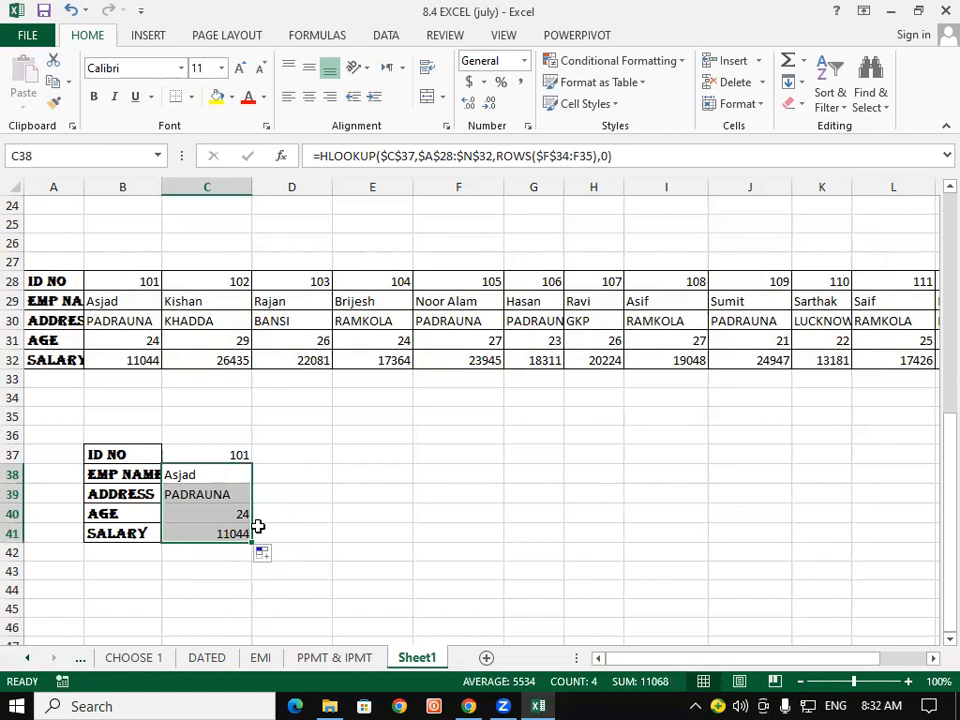
left_click(236, 454)
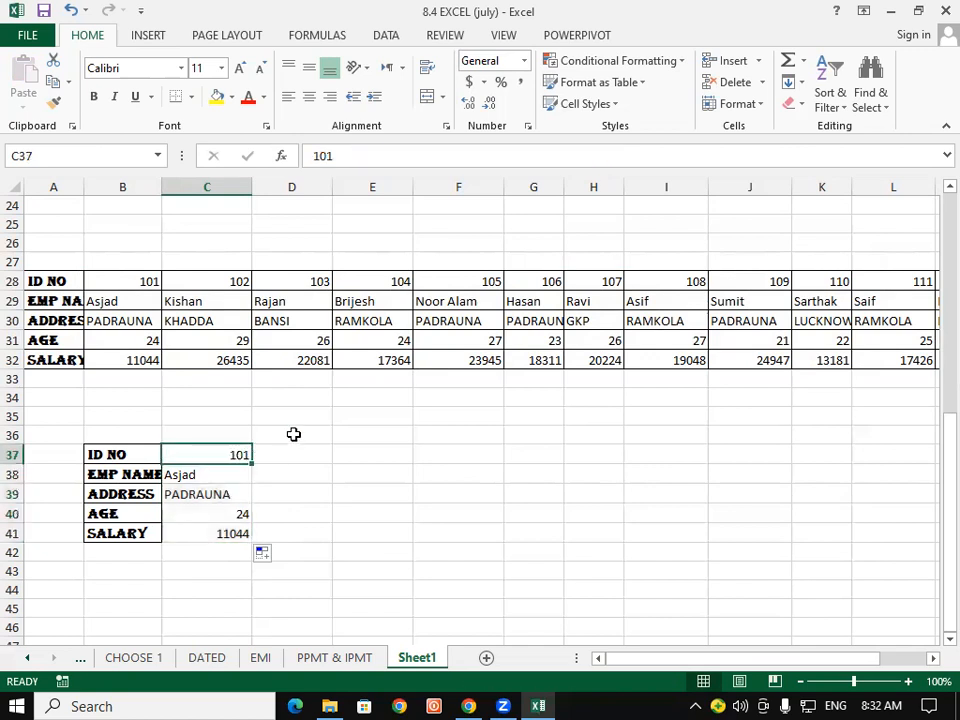
type("102")
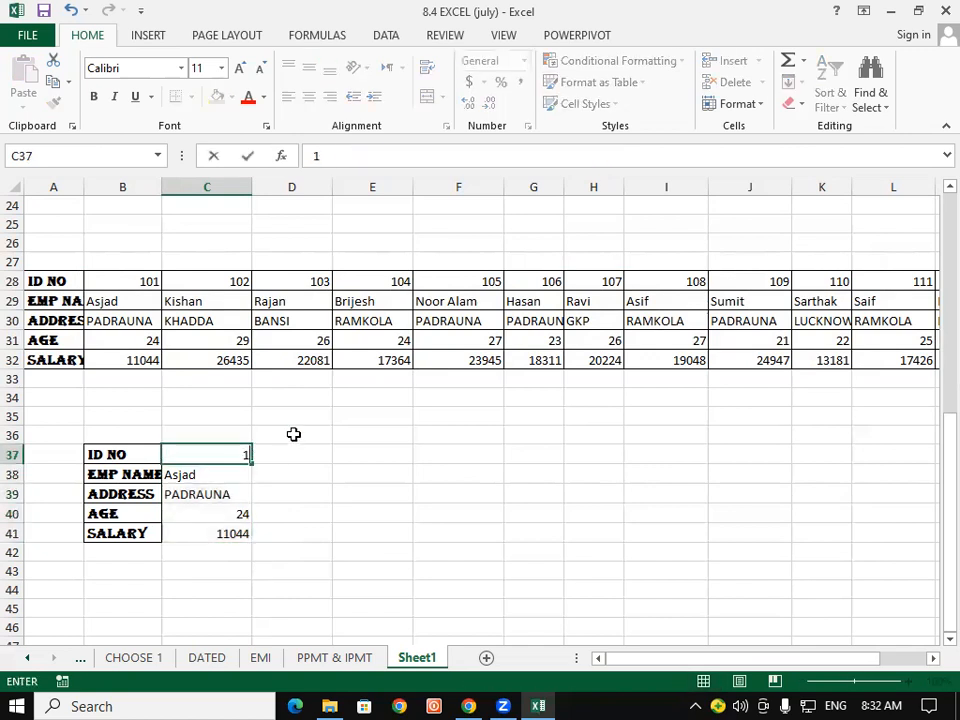
key("Return")
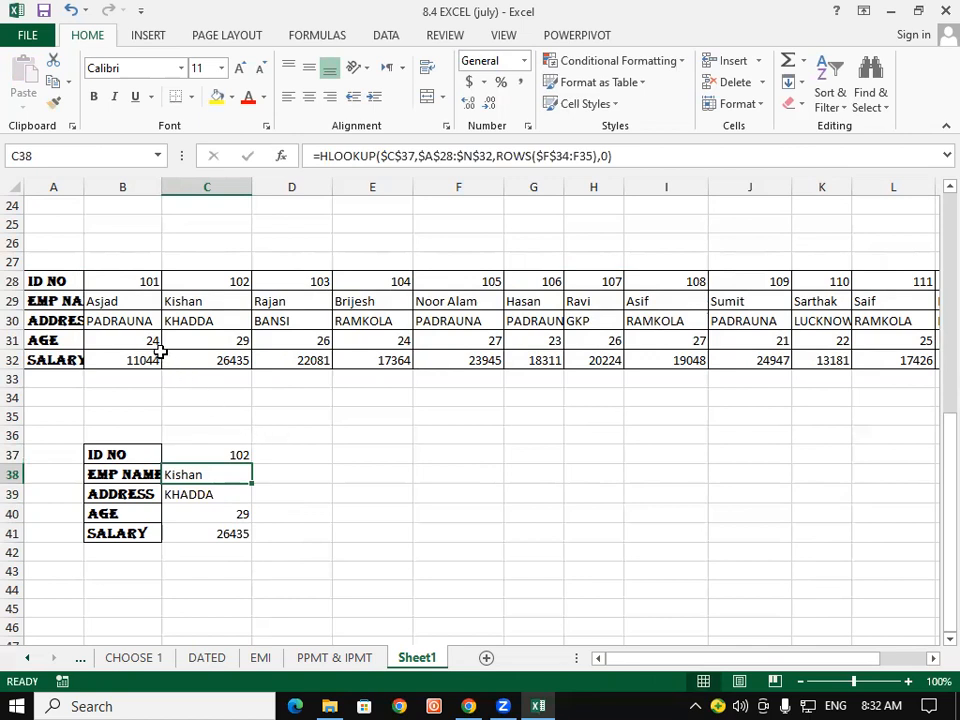
left_click(50, 325)
left_click(128, 318)
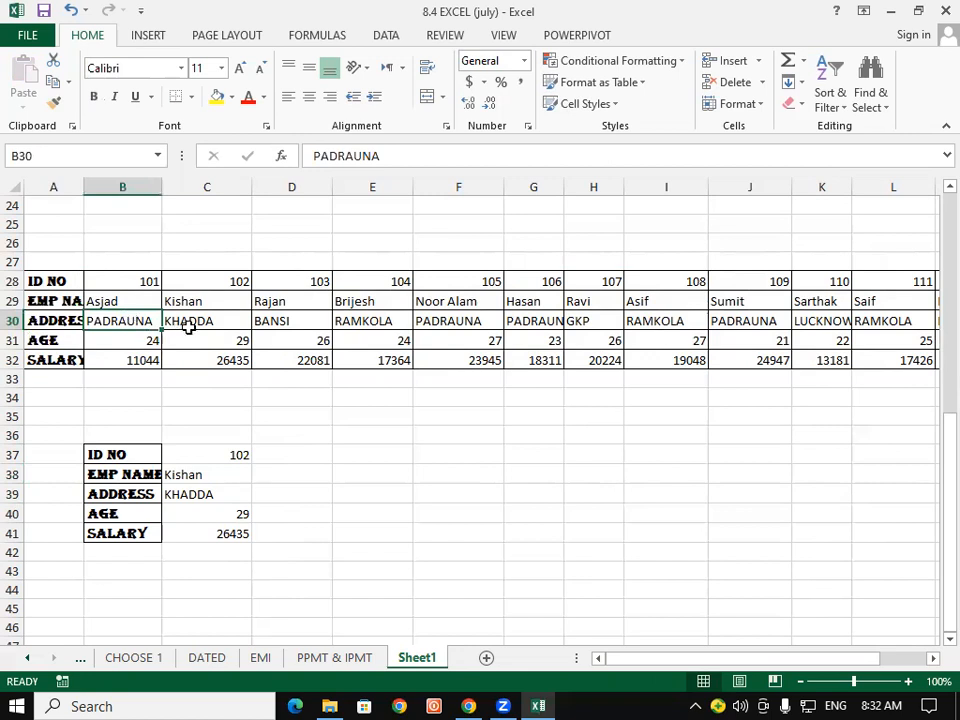
left_click(449, 321)
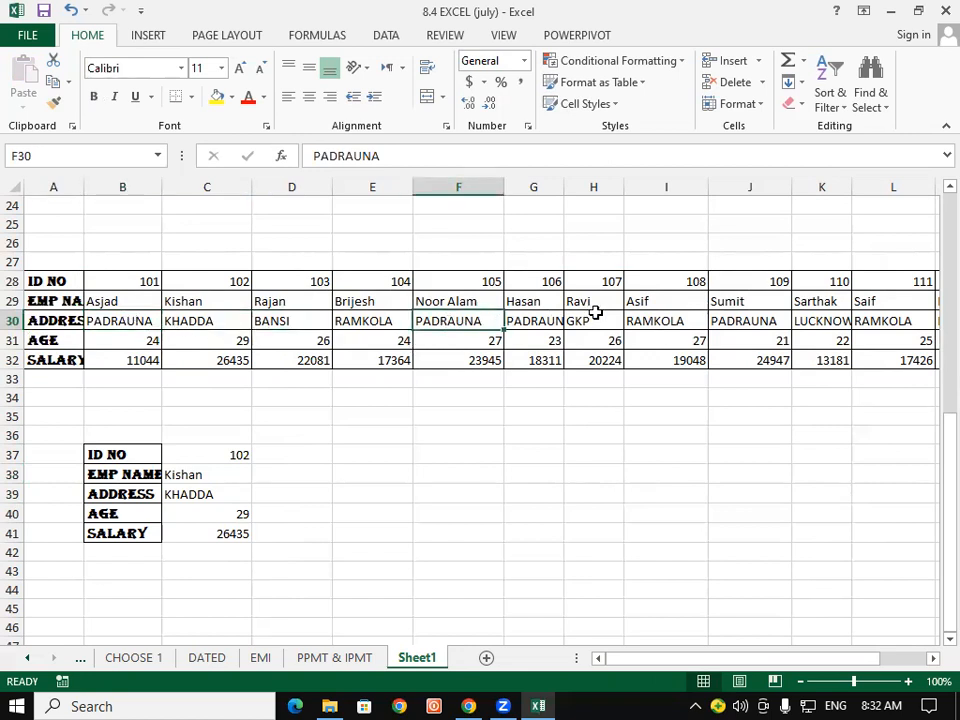
left_click(528, 319)
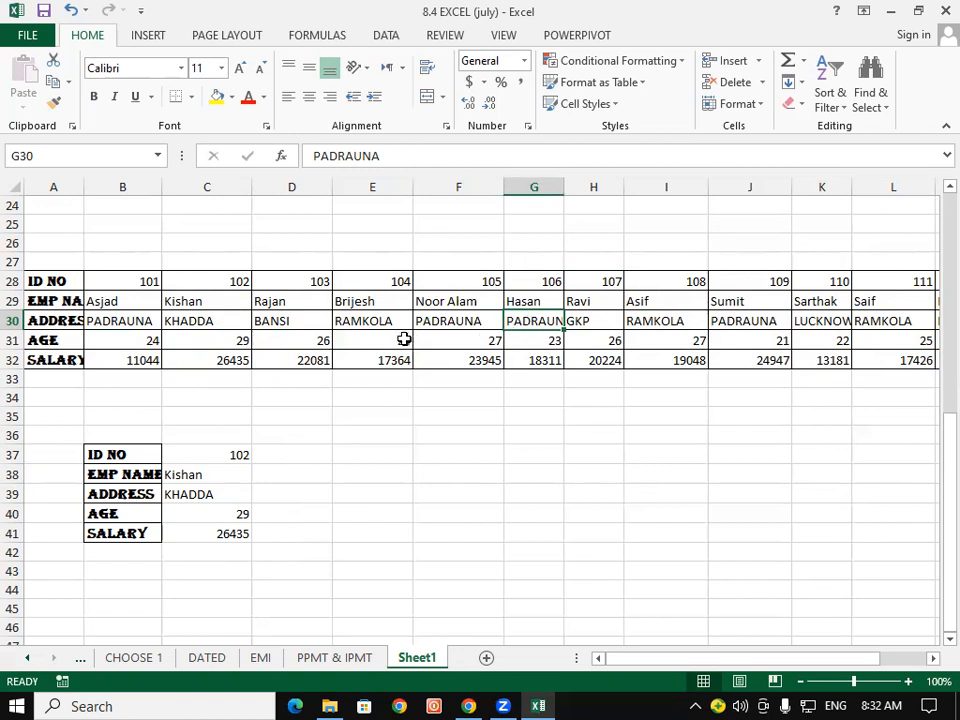
left_click(437, 319)
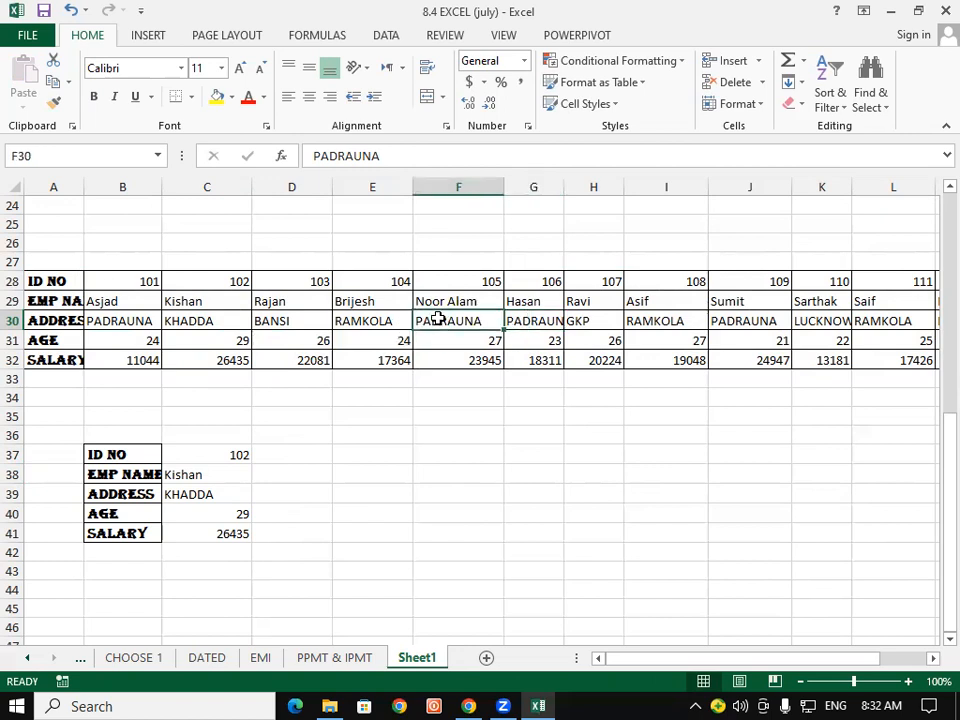
left_click(451, 341)
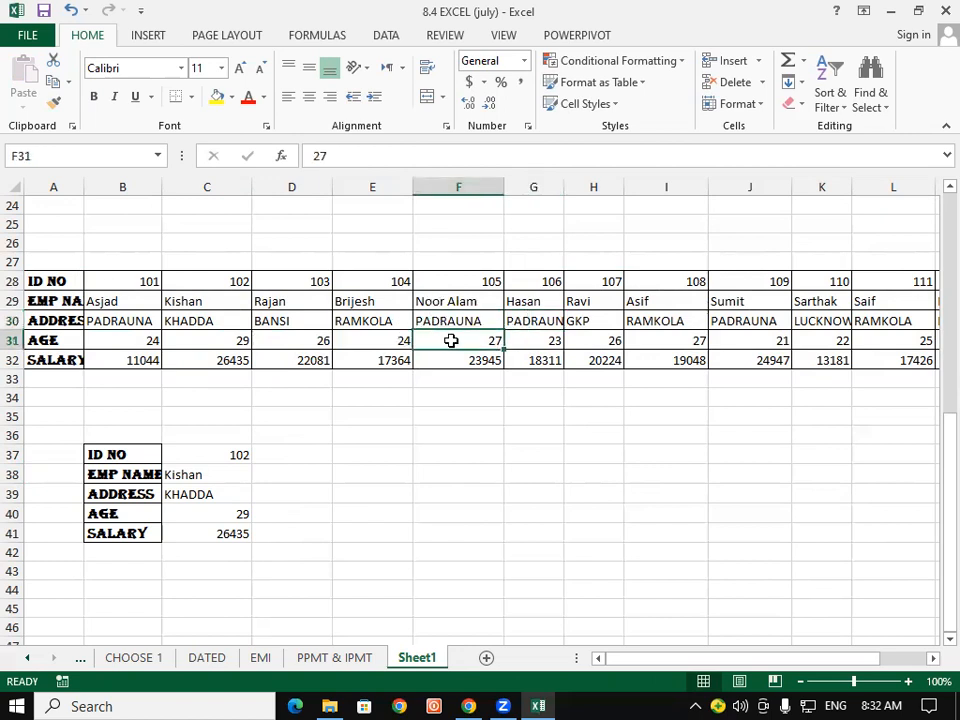
left_click(142, 342)
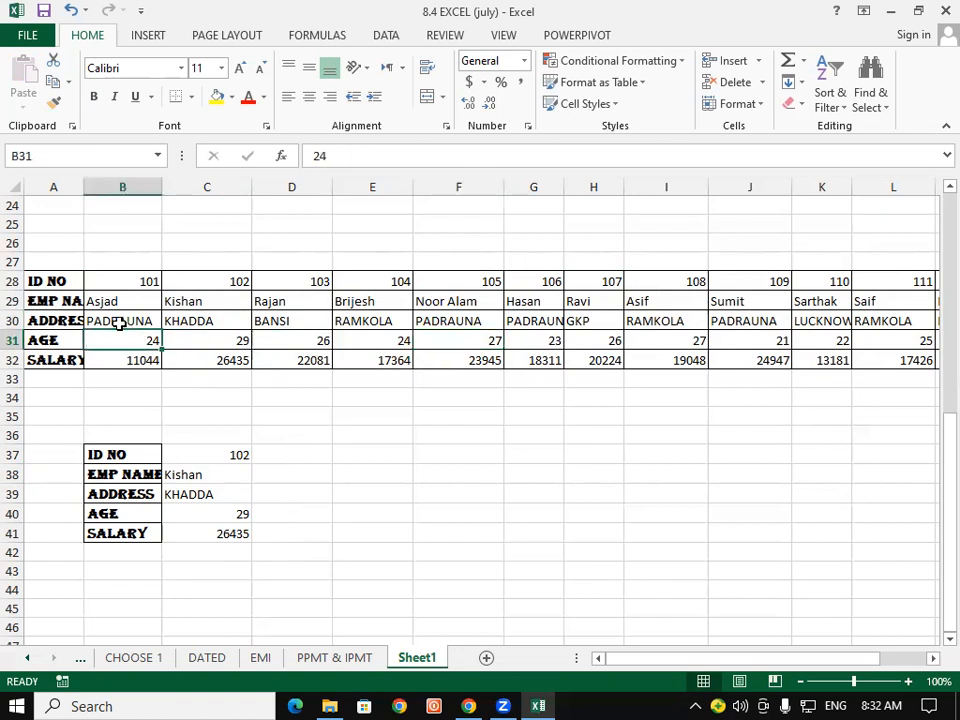
left_click_drag(107, 321, 116, 360)
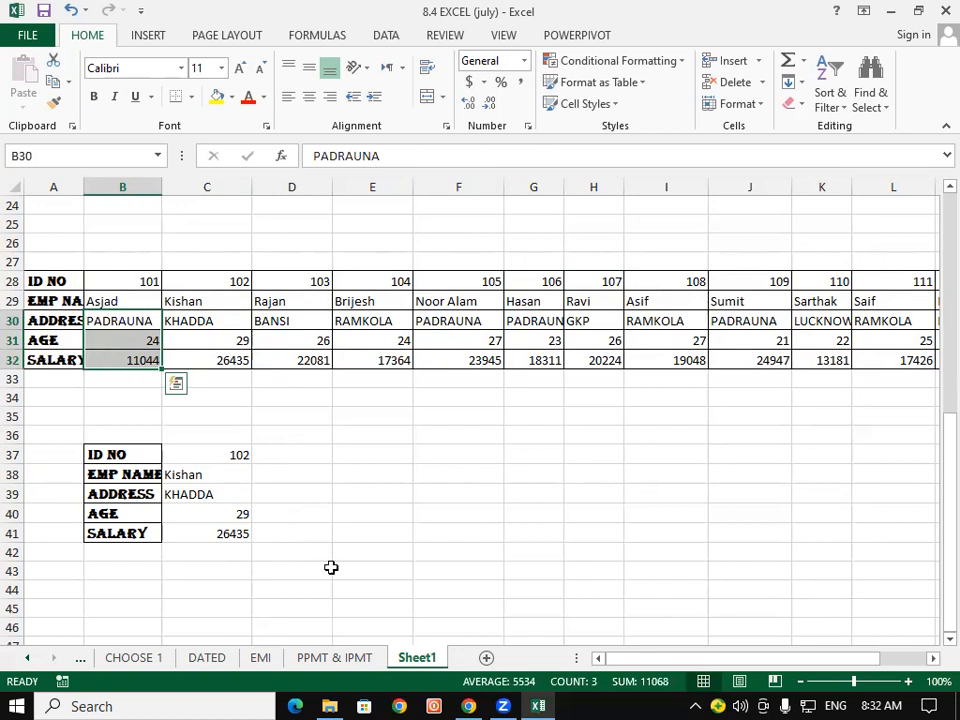
left_click(195, 567)
left_click_drag(113, 455, 200, 551)
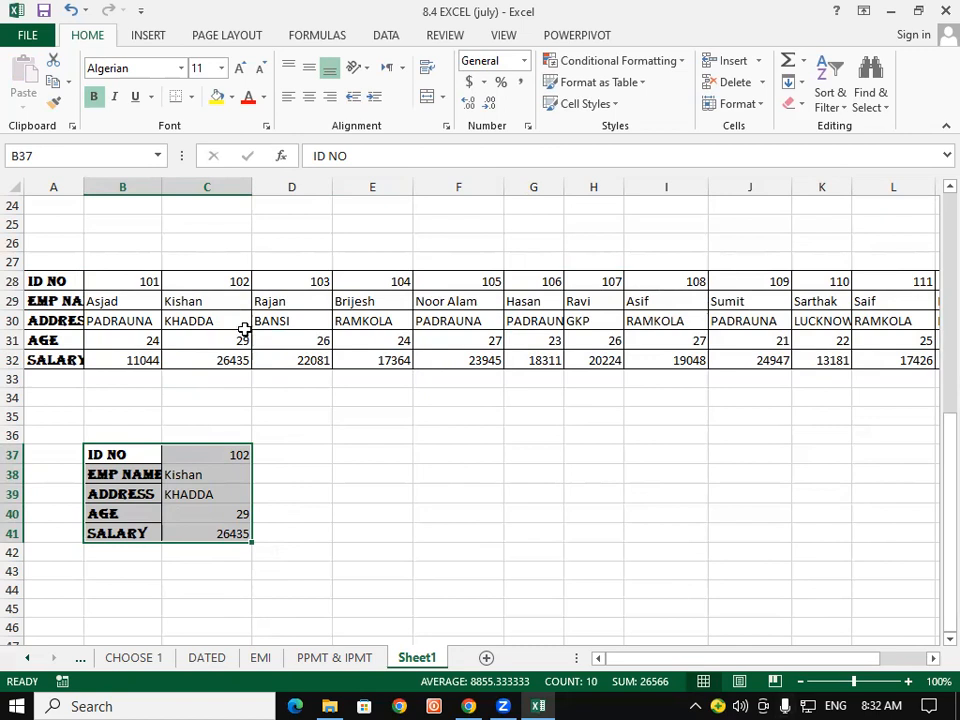
left_click(312, 567)
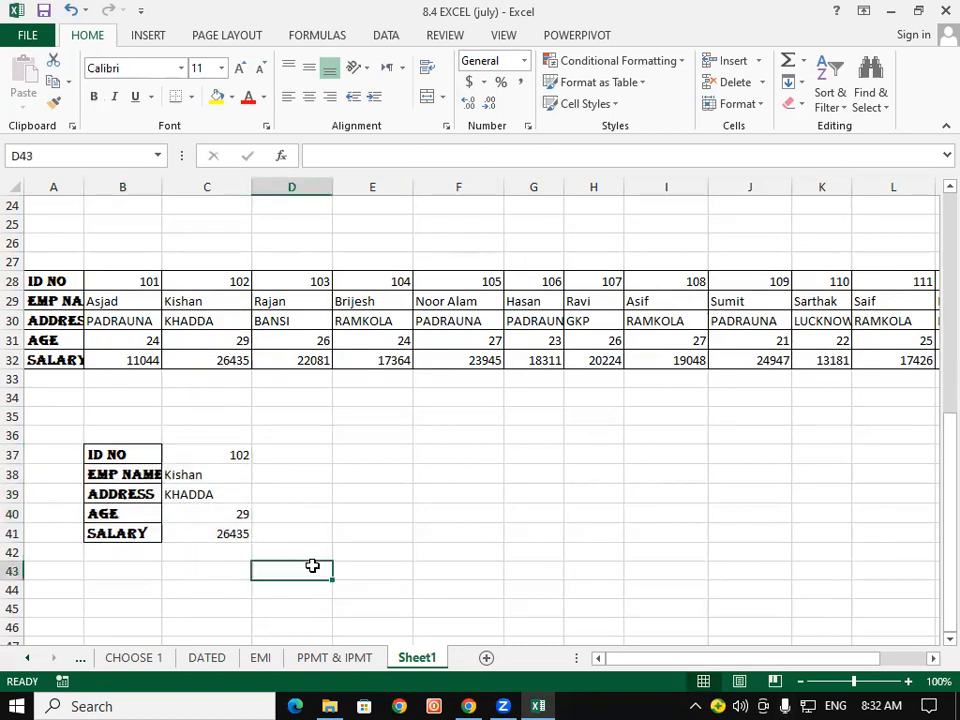
key("ctrl+c")
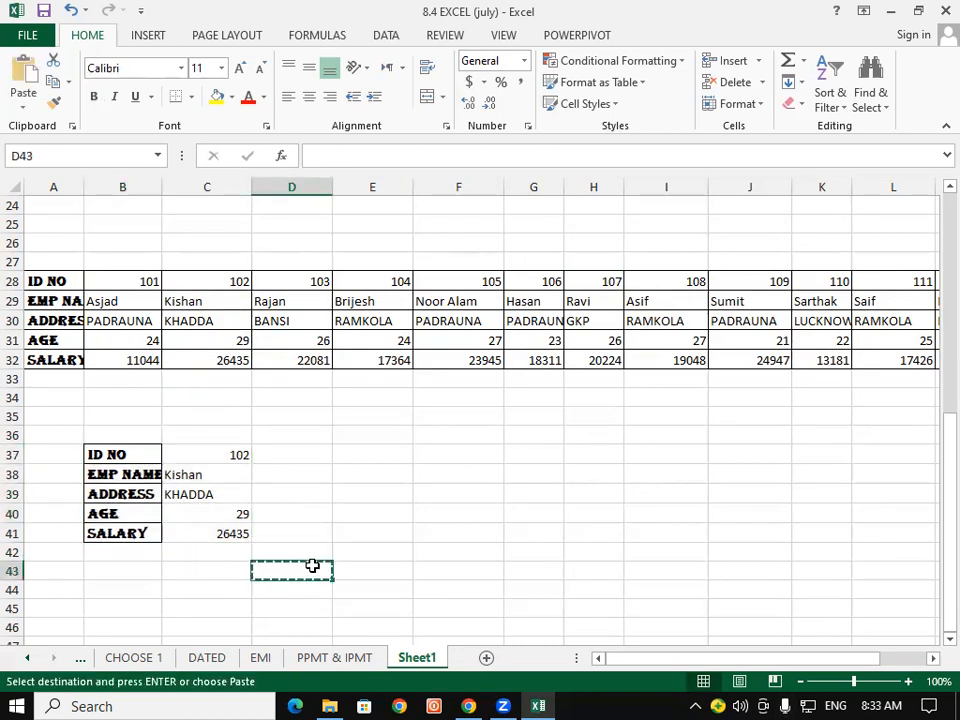
key("Escape")
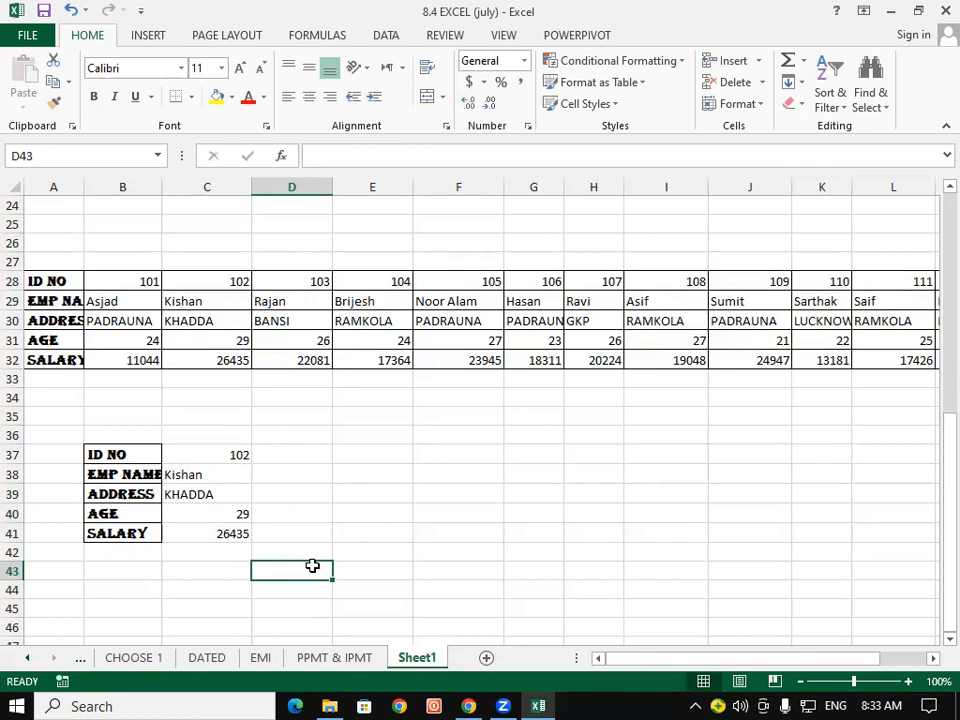
- Enter ID 114, absent from the employee table, in H9 so I9:L9 show #N/A
left_click_drag(932, 441, 934, 259)
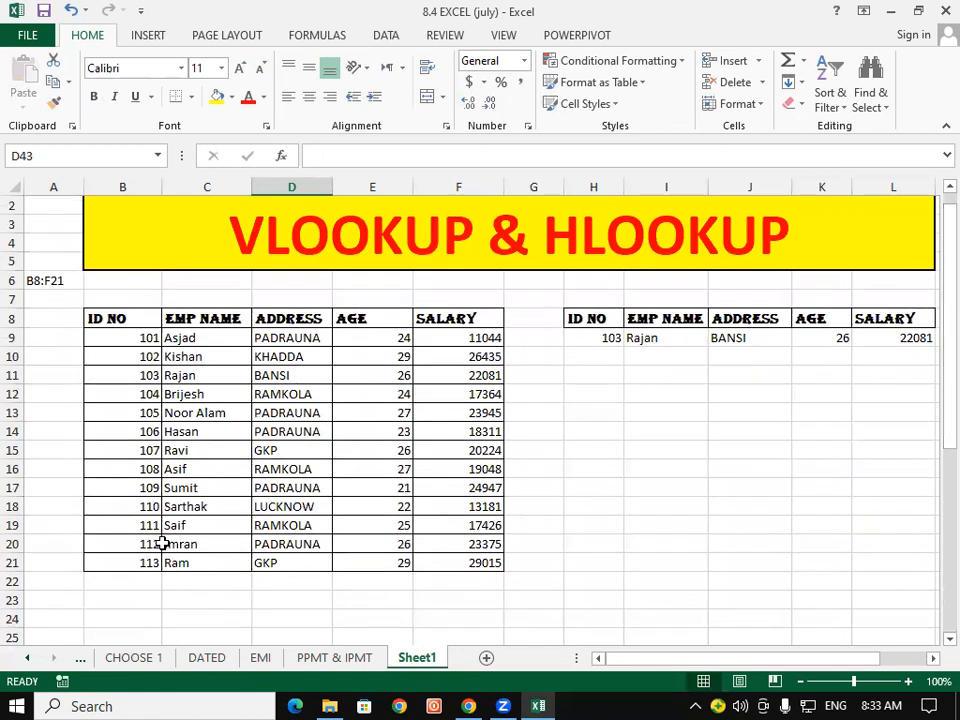
left_click(132, 563)
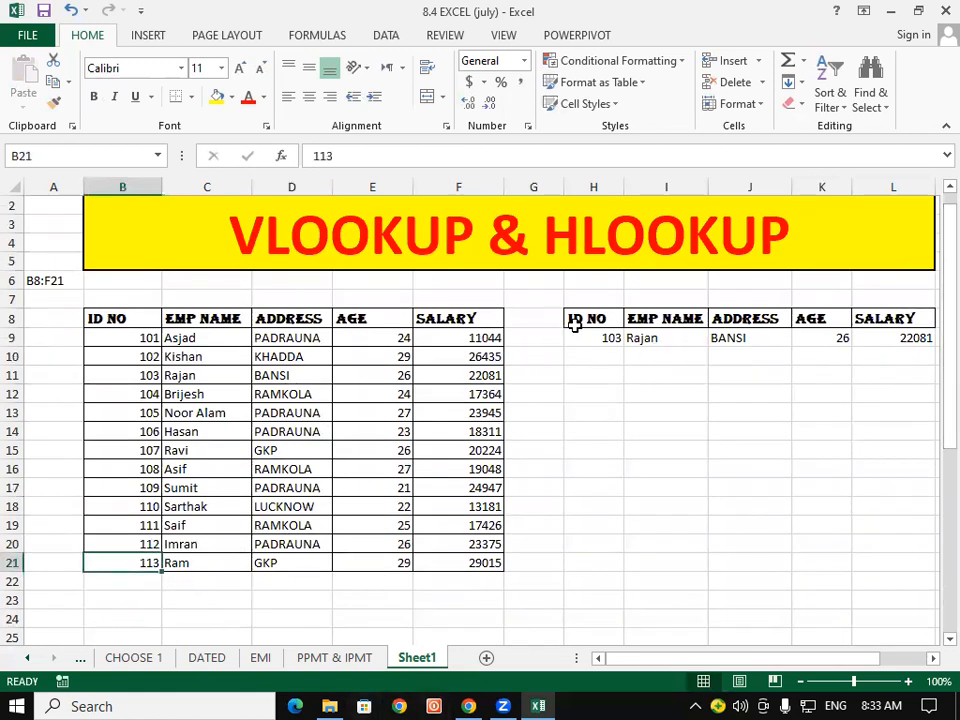
left_click(597, 334)
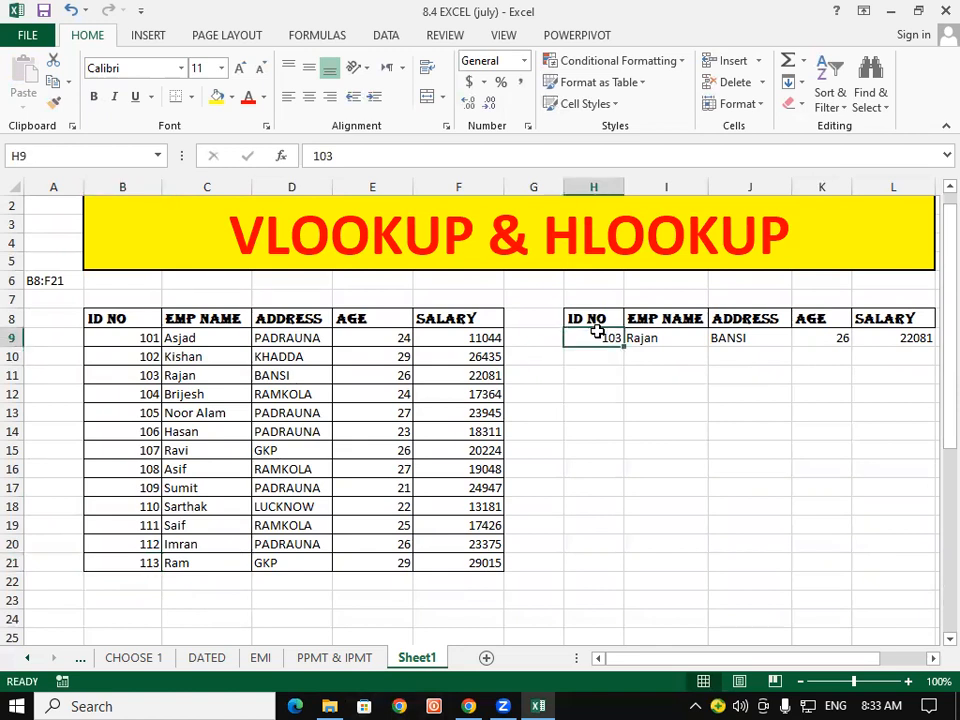
type("114")
key("Return")
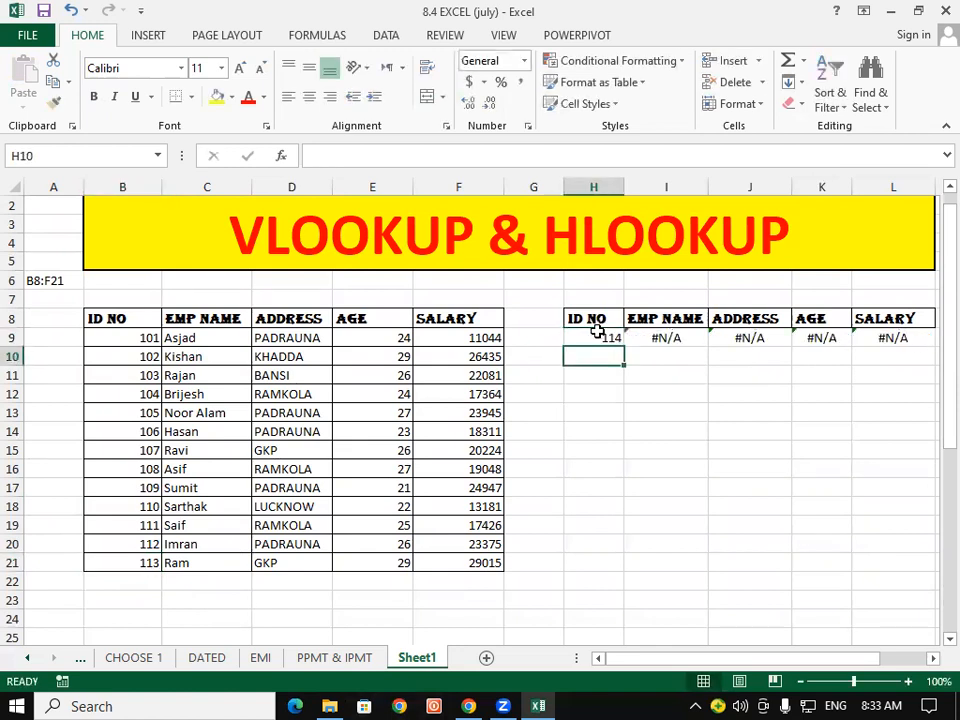
left_click(932, 659)
left_click(932, 659)
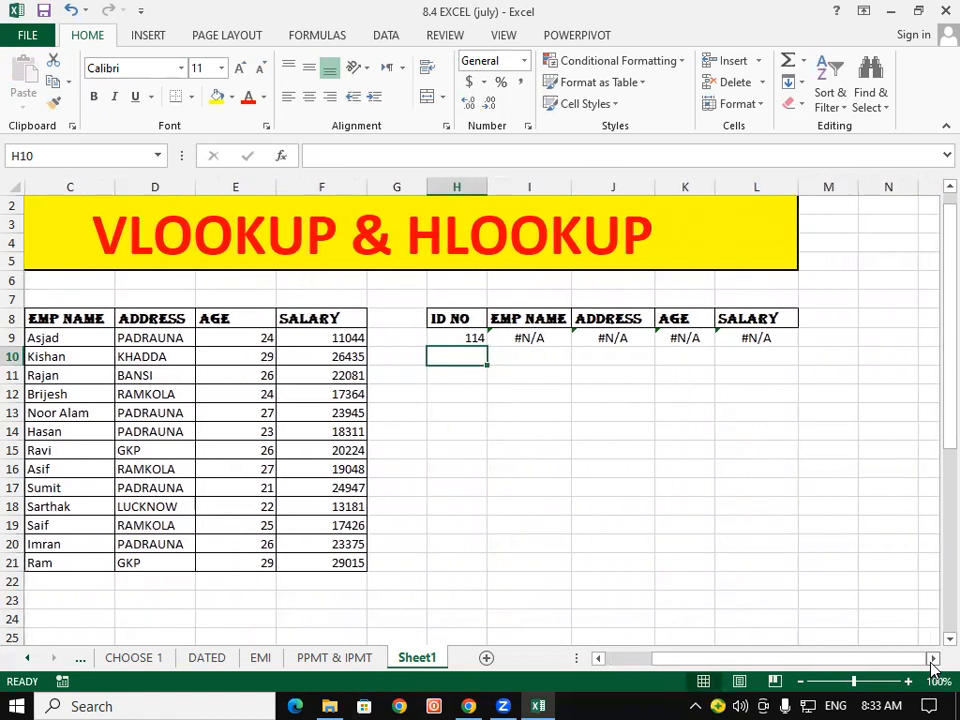
scroll(889, 598, "down", 1)
left_click_drag(821, 664, 806, 670)
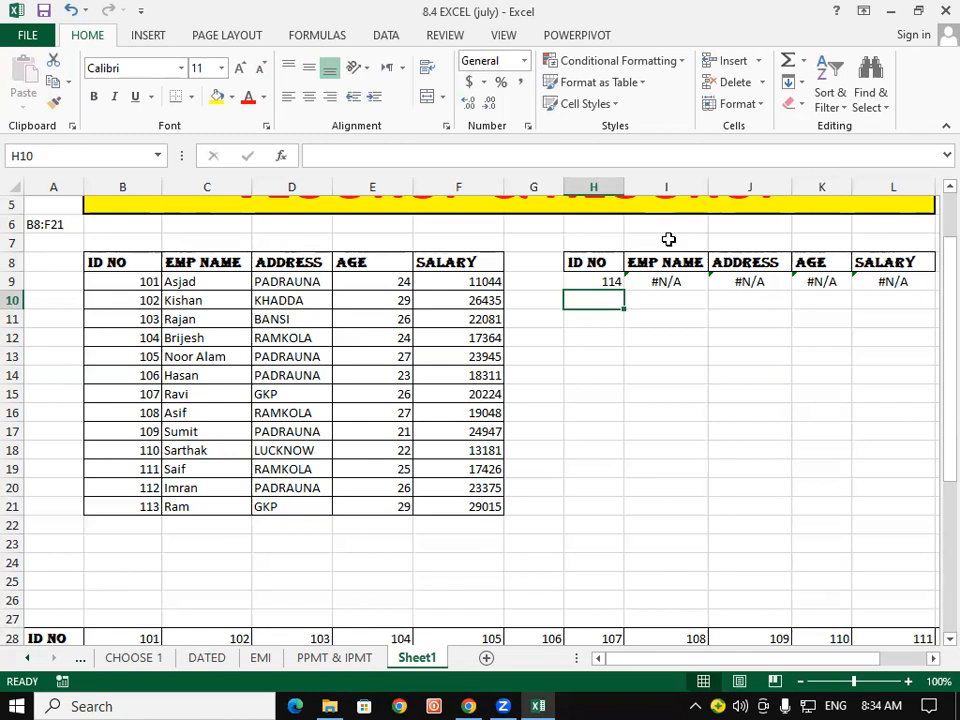
- Open I9's =VLOOKUP($H$9,$B$8:$F$21,COLUMNS($J$16:K16),0) formula in the formula bar for editing
left_click(655, 284)
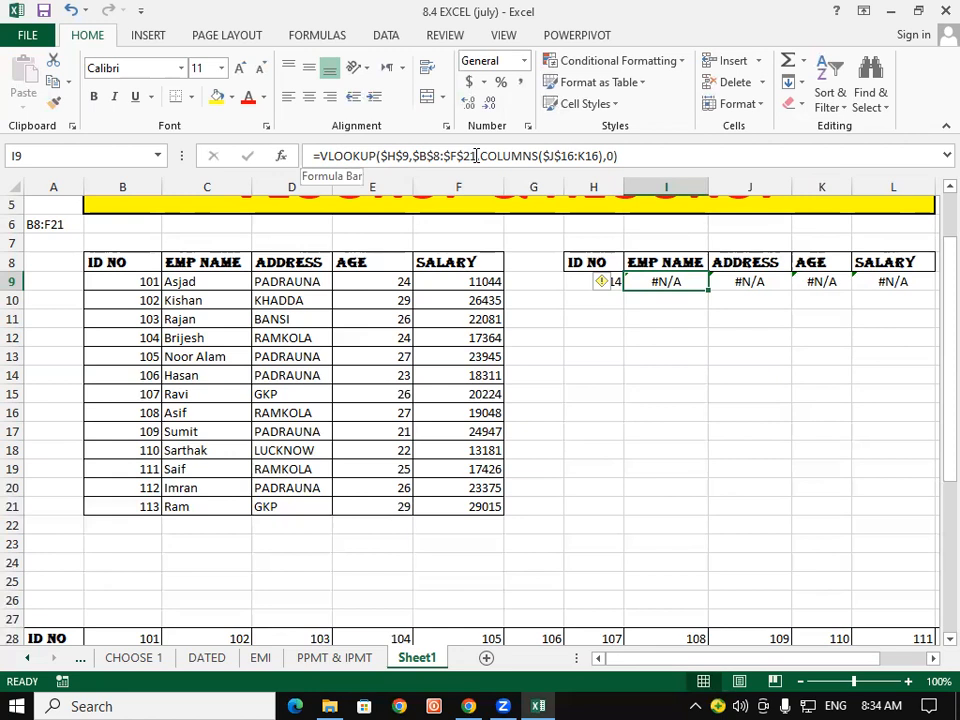
left_click(318, 157)
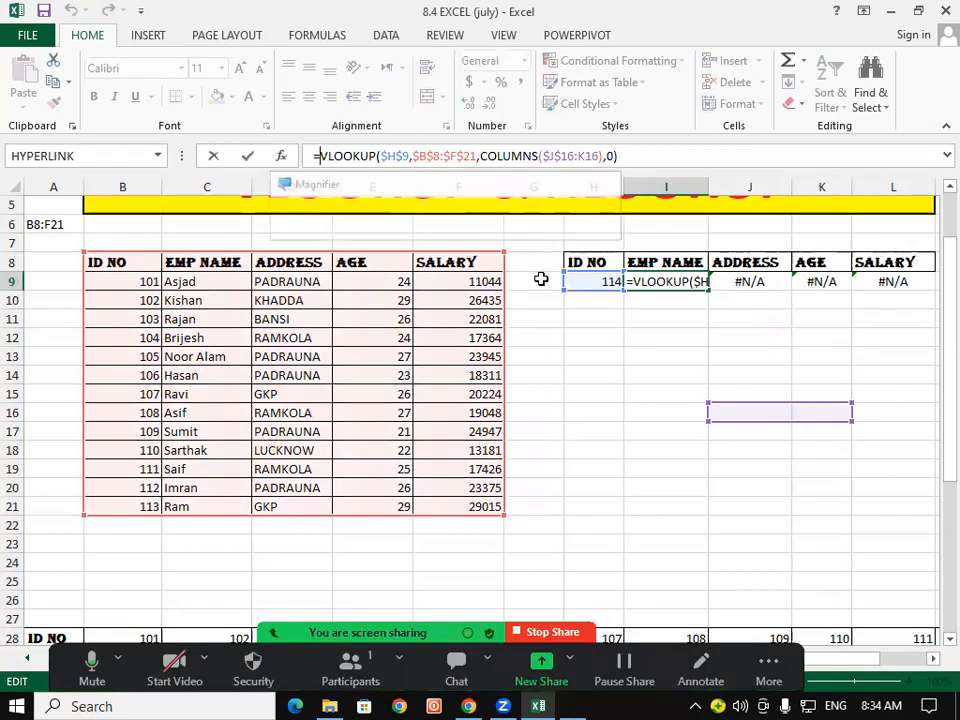
key("ctrl+Return")
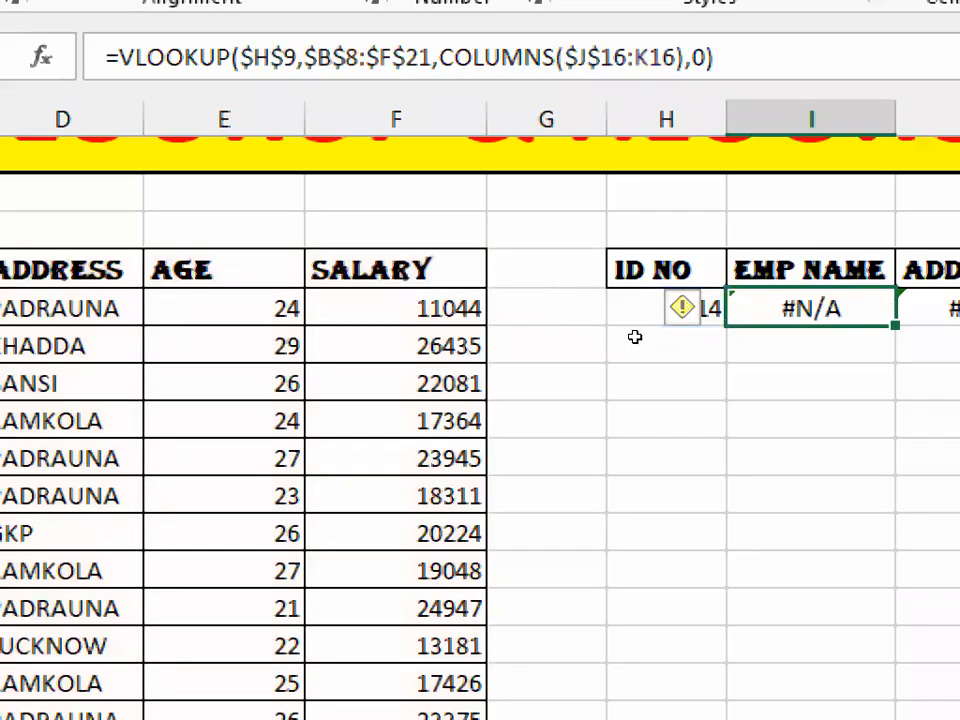
key("Down")
key("Down")
key("Down")
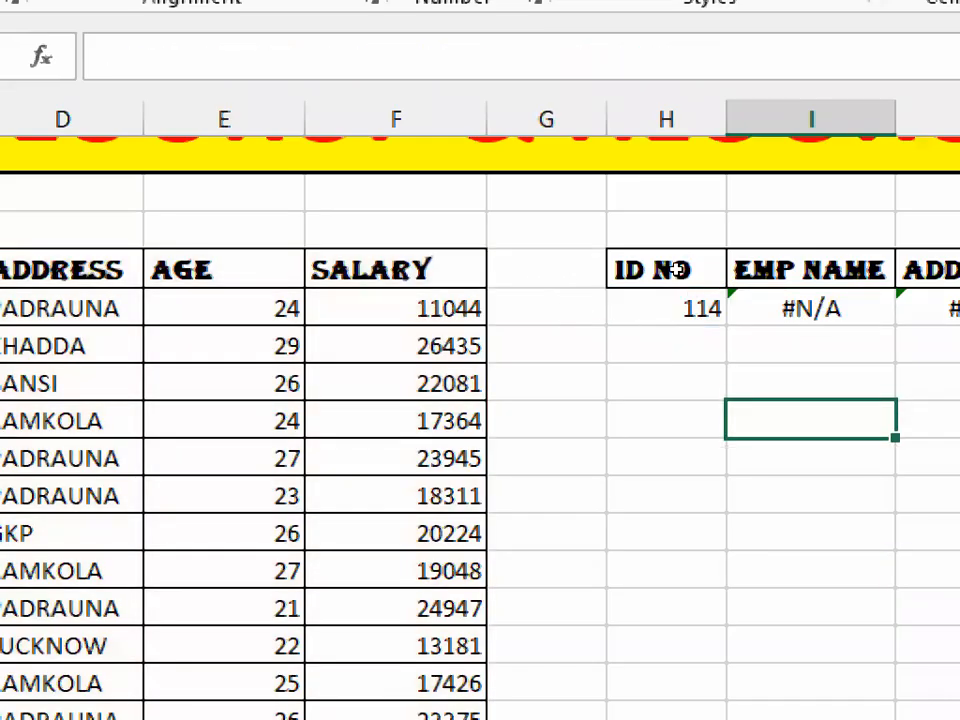
key("Up")
key("Up")
key("Up")
key("Up")
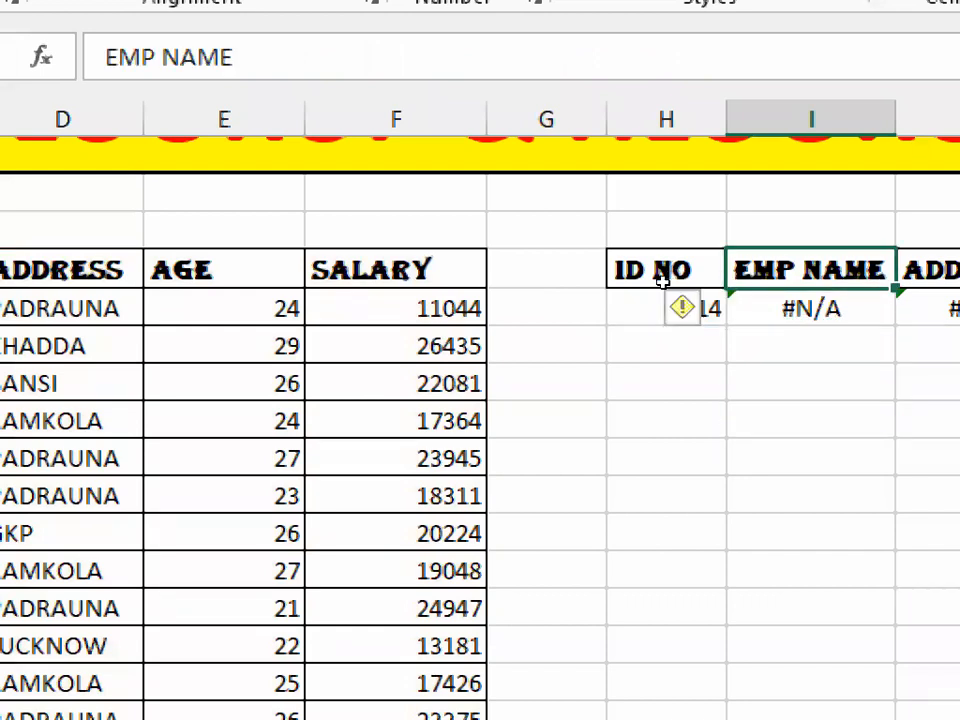
key("Down")
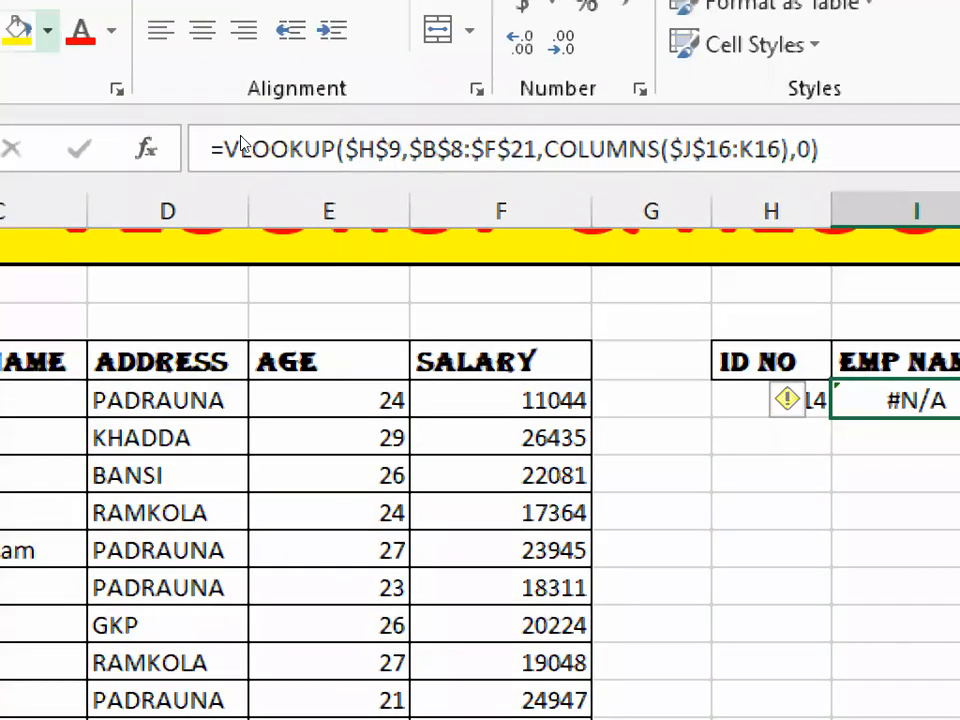
left_click(320, 150)
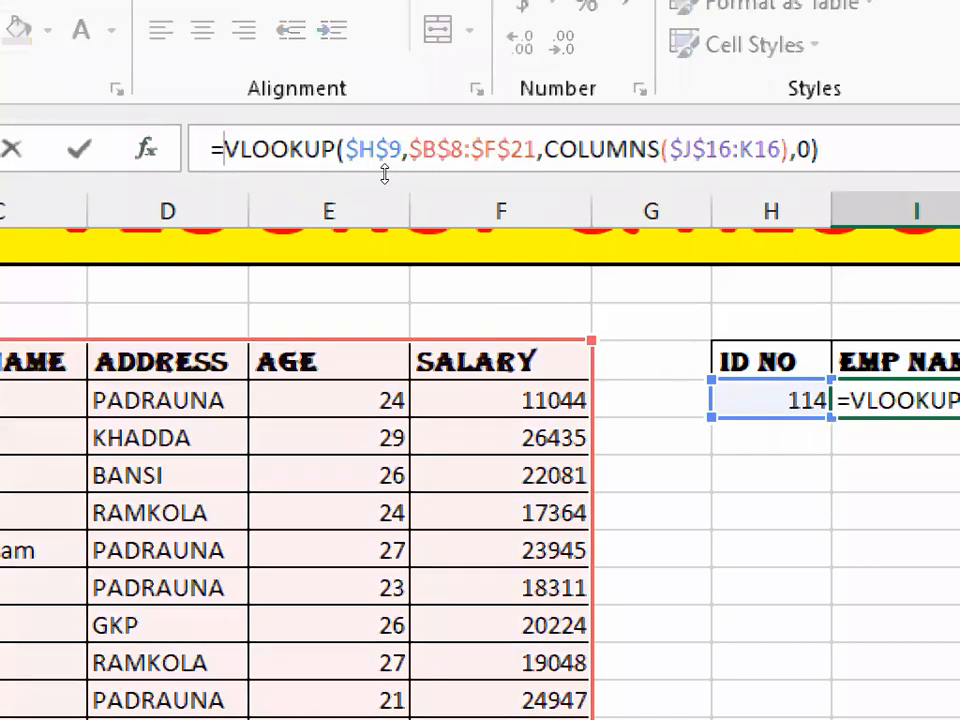
- Wrap the I9 EMP NAME VLOOKUP in IFERROR returning "NO DATA", correcting the mistyped IFEE function name
type("IFEE")
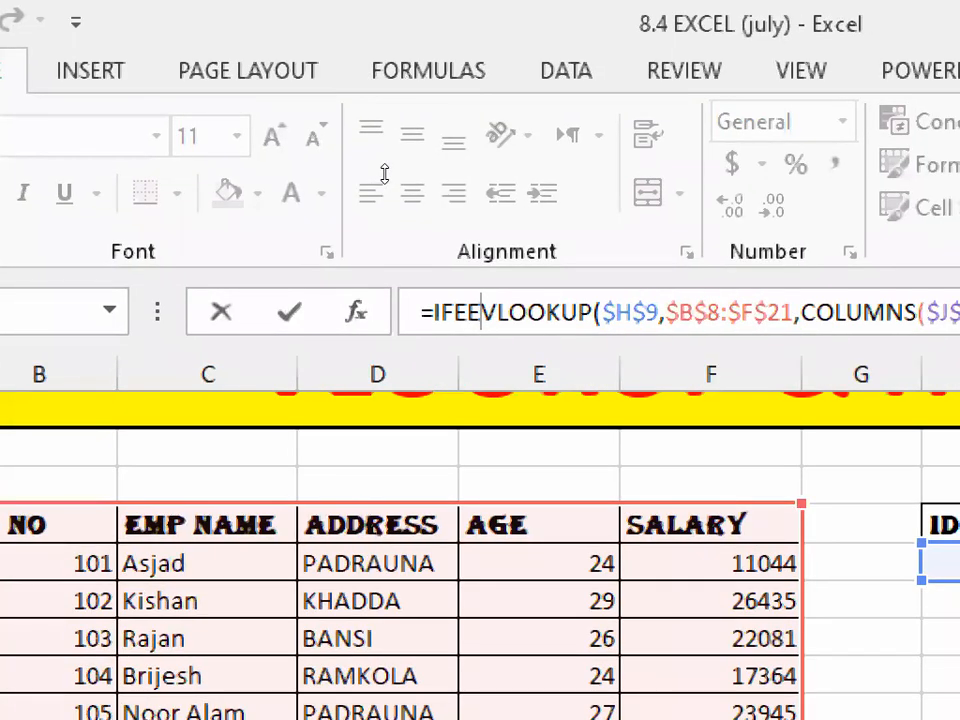
key("Tab")
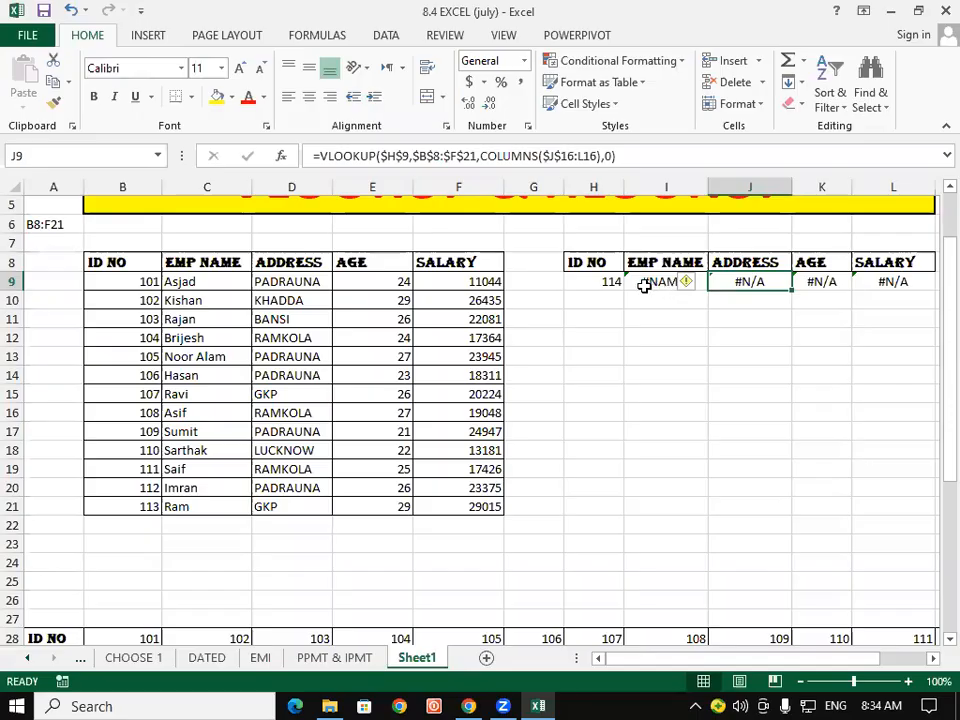
left_click(310, 362)
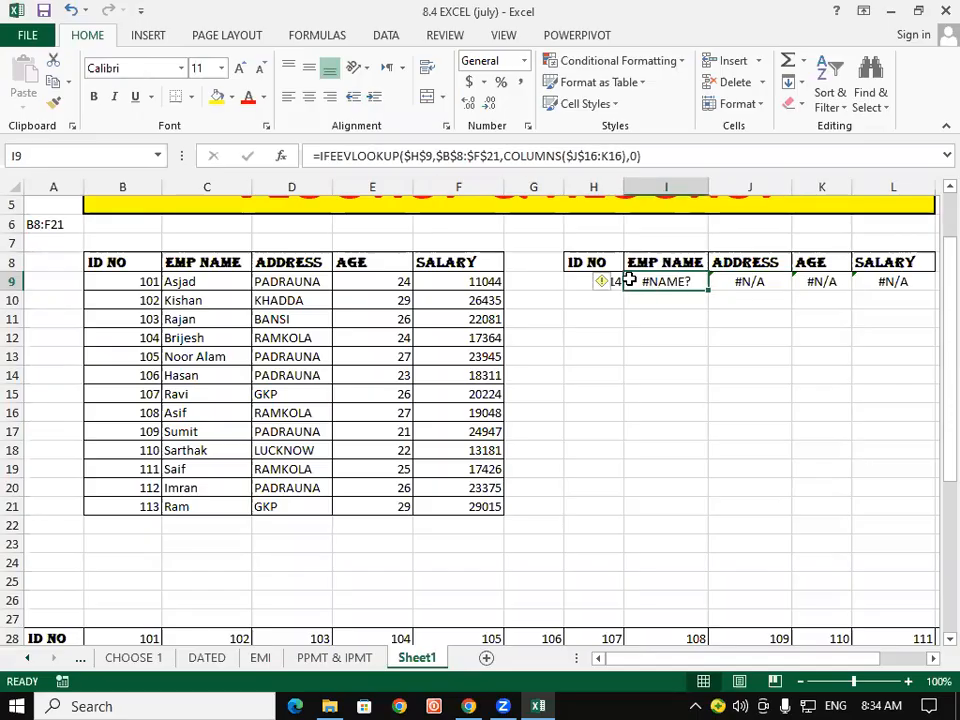
left_click(352, 156)
type("IFEE")
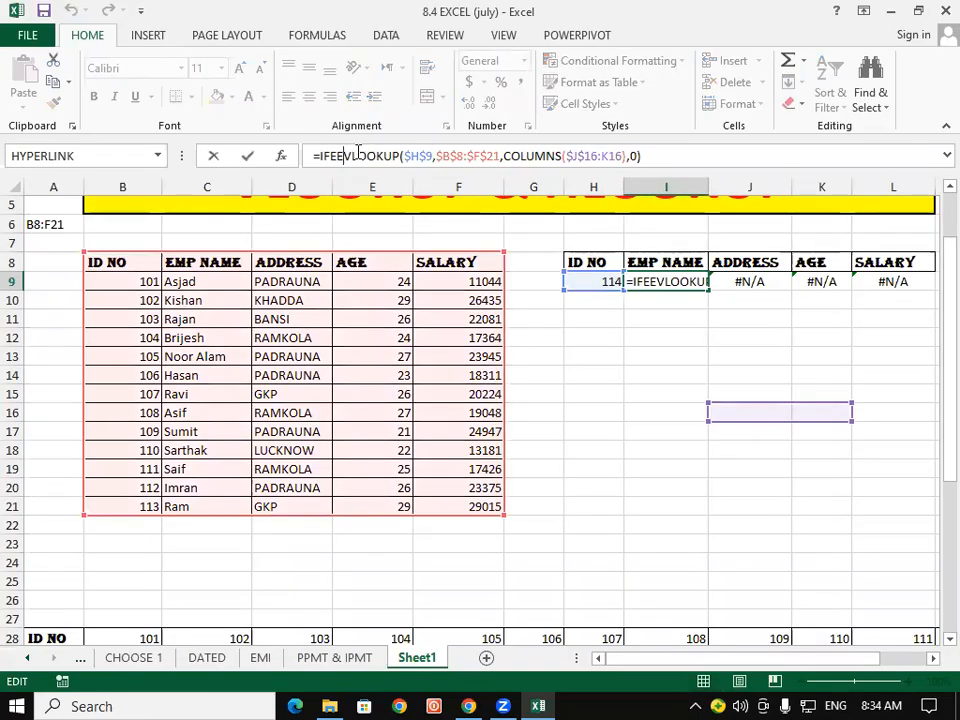
key("BackSpace")
type("R")
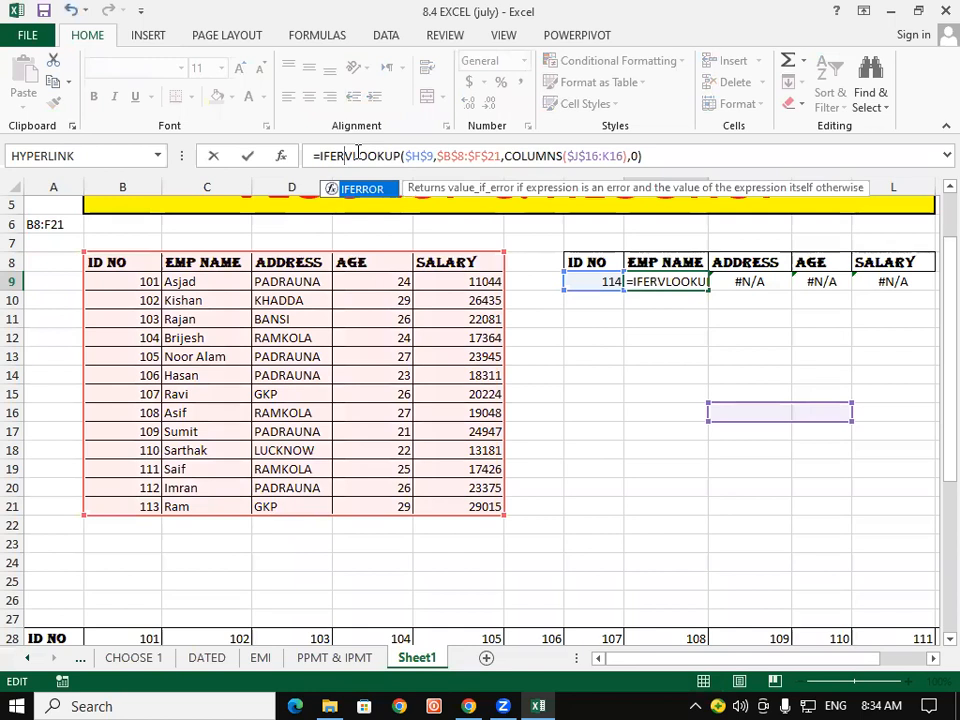
type("ROR(")
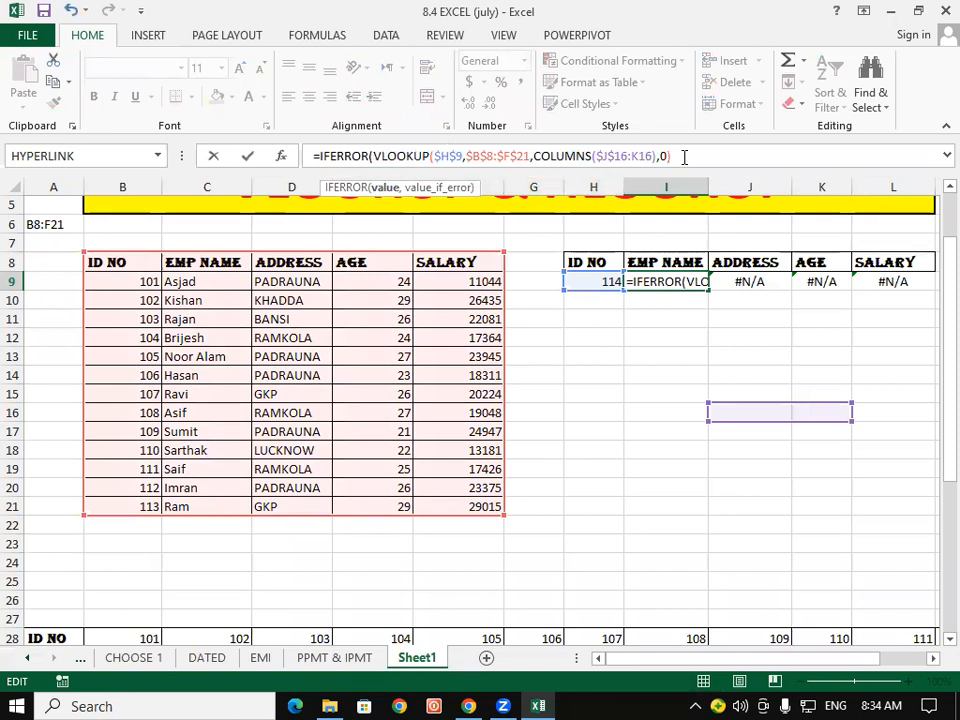
type(",")
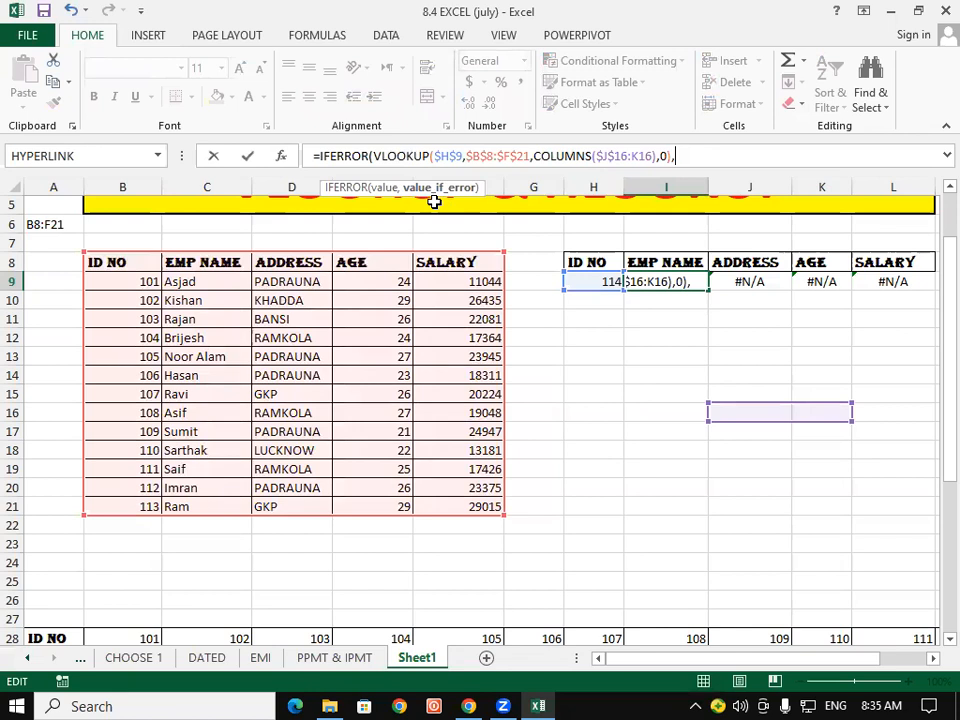
type("\"NO DATA")
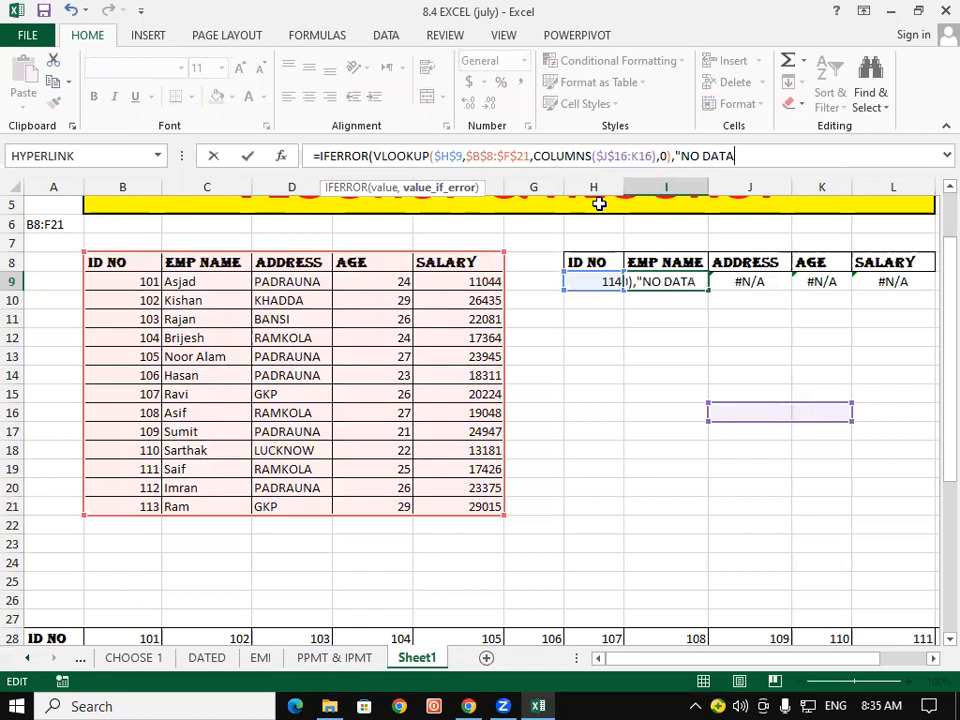
type("\")")
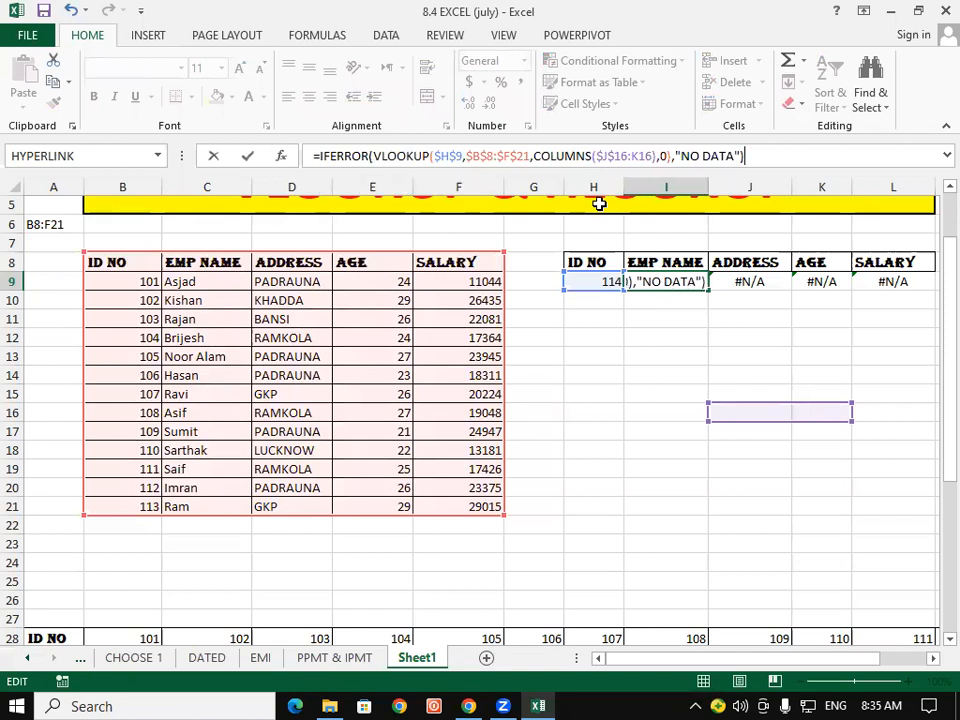
key("Return")
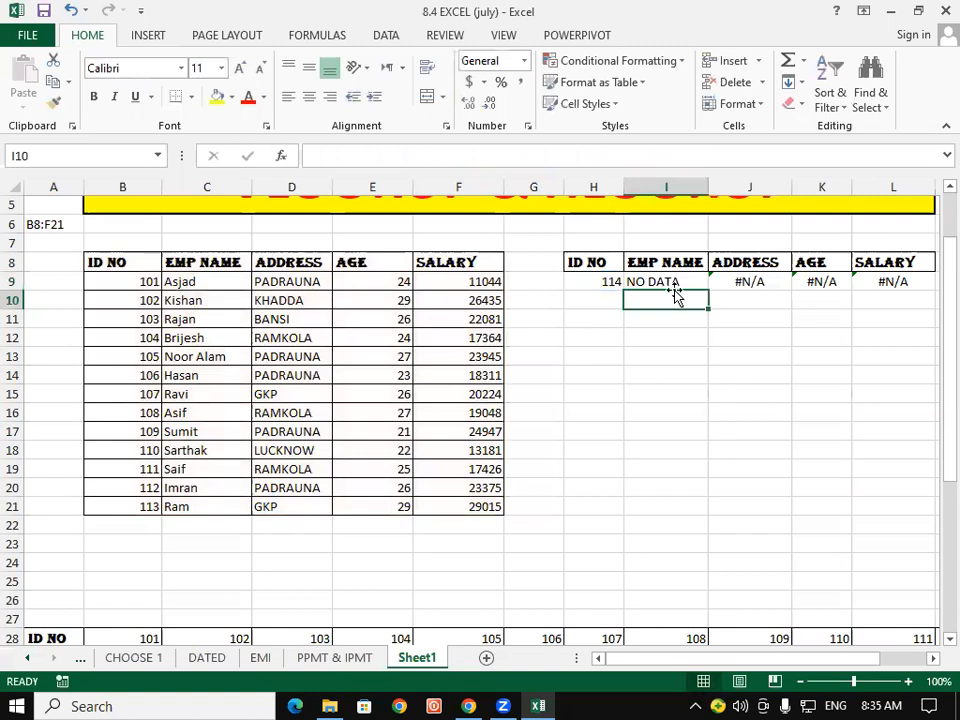
- Compare the IFERROR formula in I9 with the plain VLOOKUP in J9
left_click(661, 281)
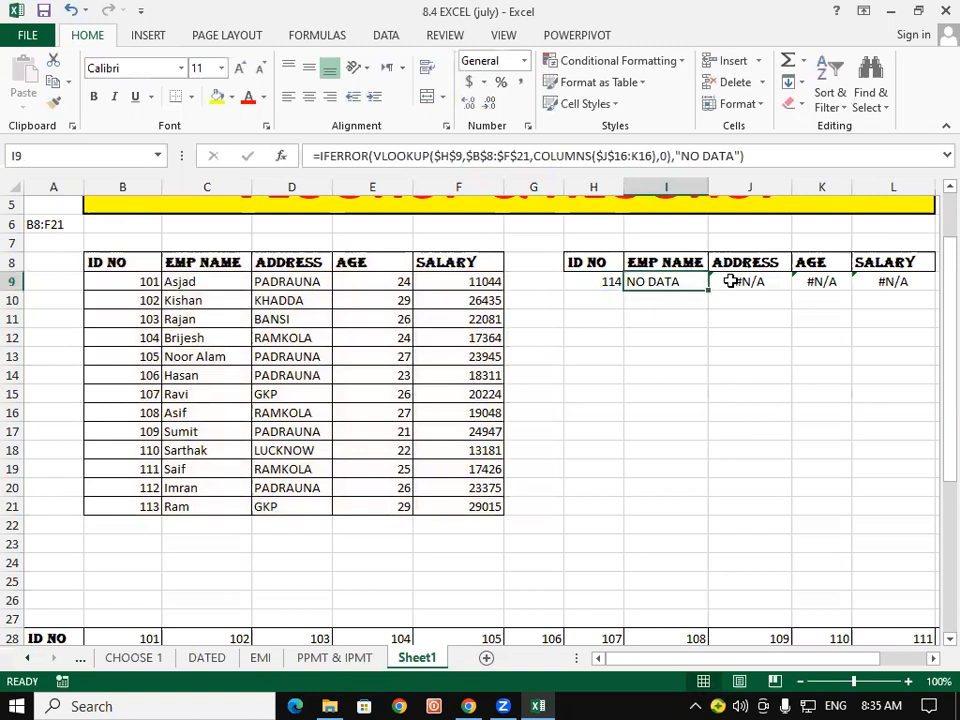
left_click(733, 280)
left_click(715, 326)
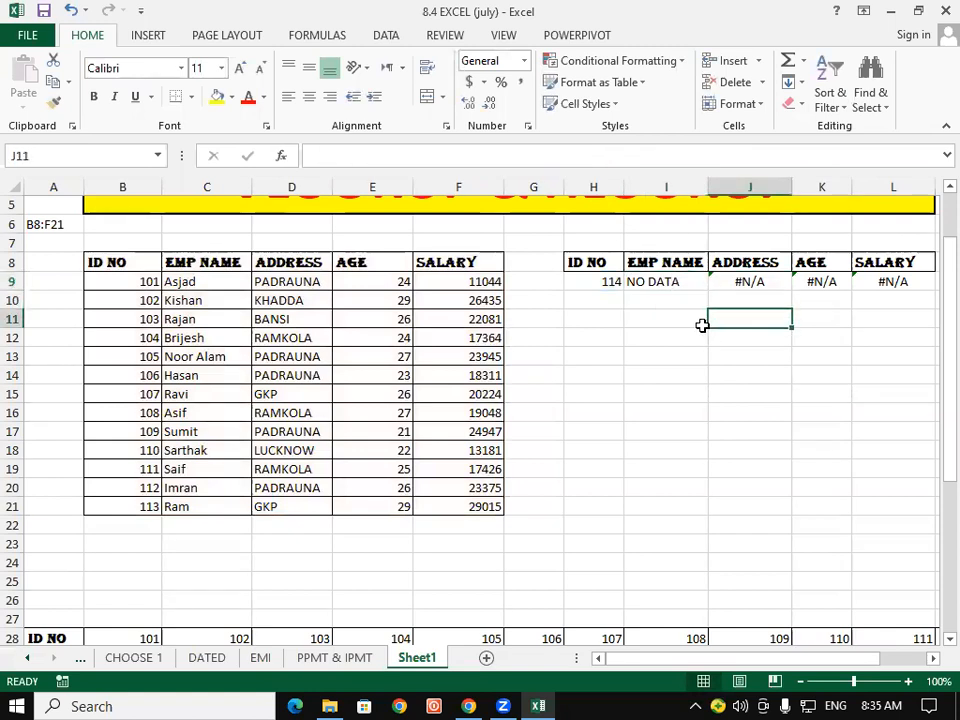
left_click(668, 283)
left_click(712, 282)
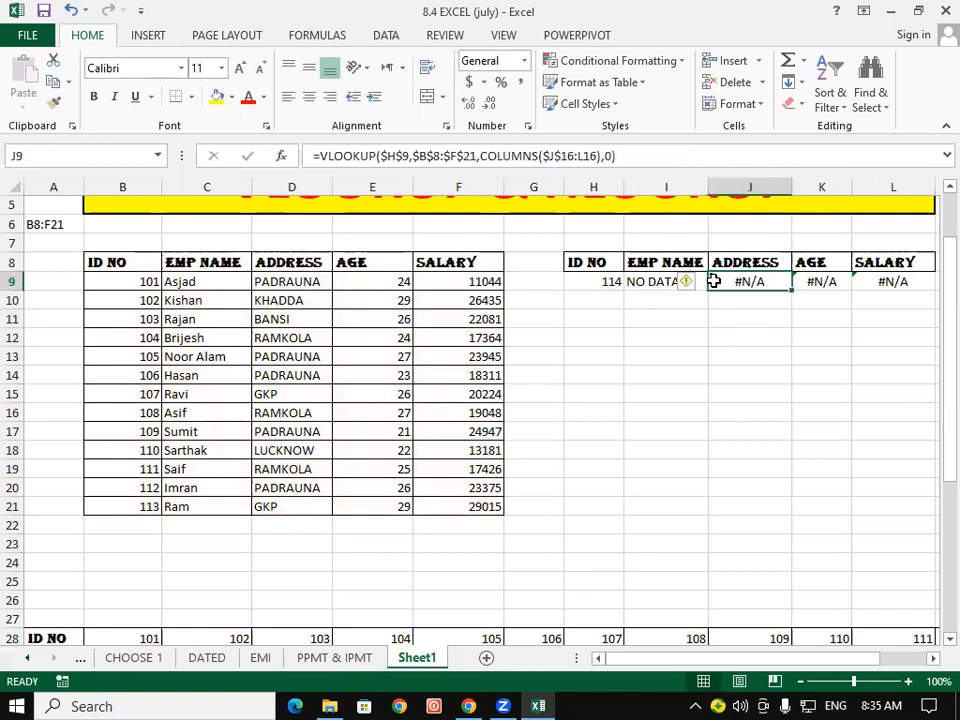
left_click(673, 304)
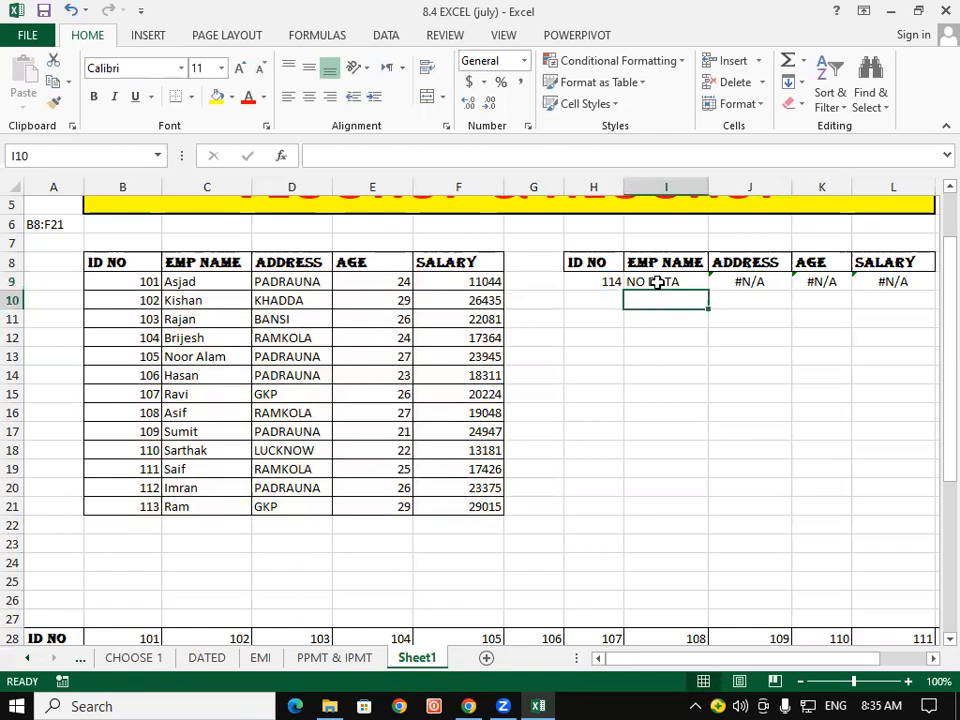
left_click(656, 281)
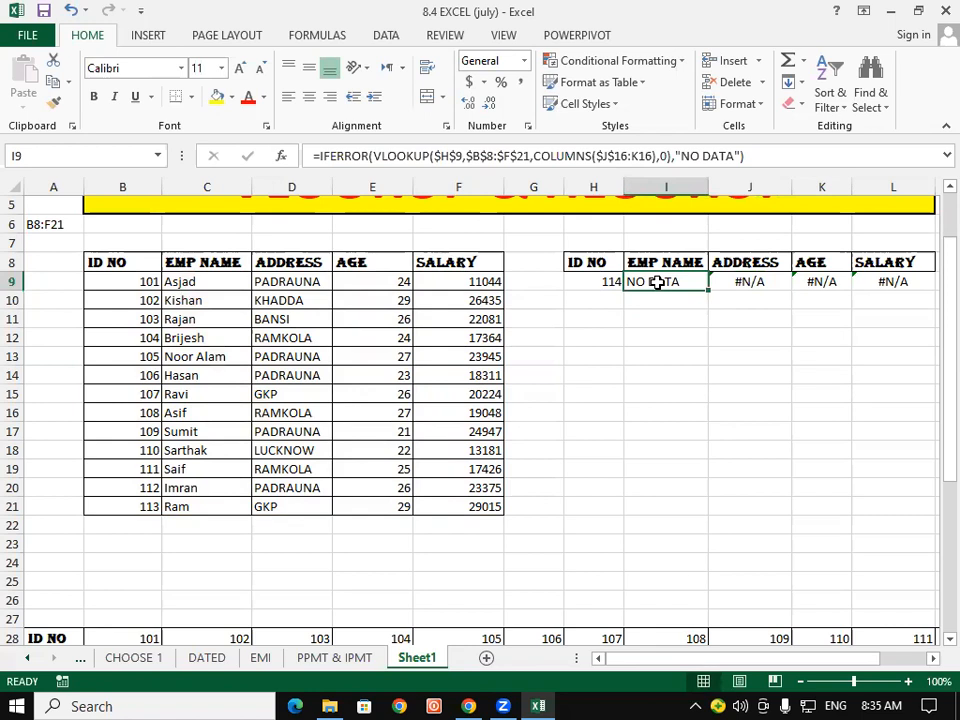
- Enter lookup ID 113 in H9 to see Ram's record, then change it to 120
left_click(612, 285)
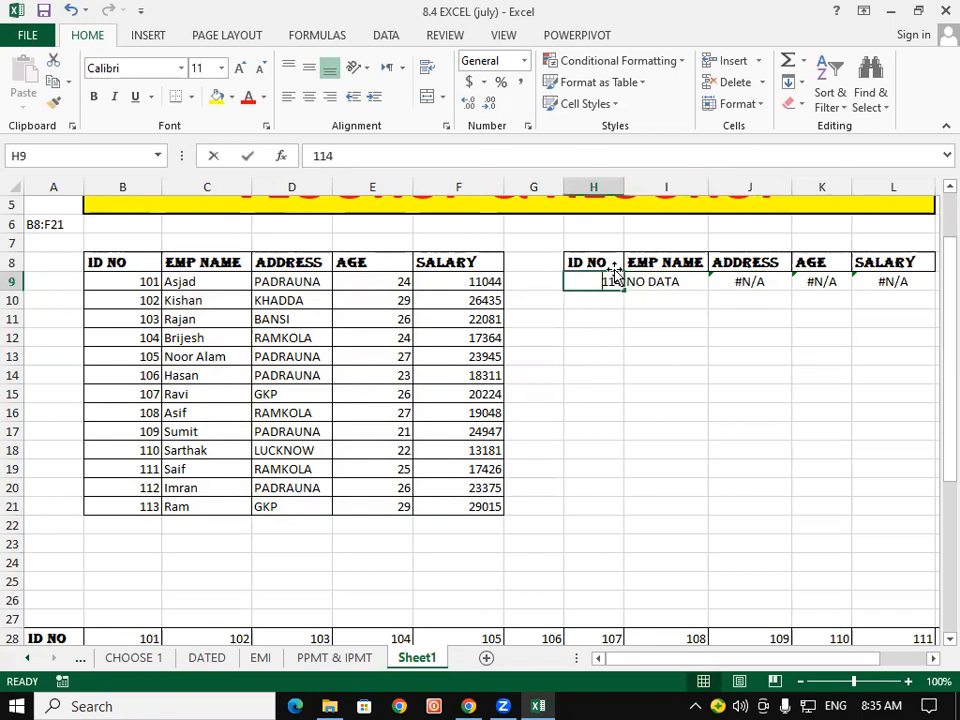
type("113")
key("Return")
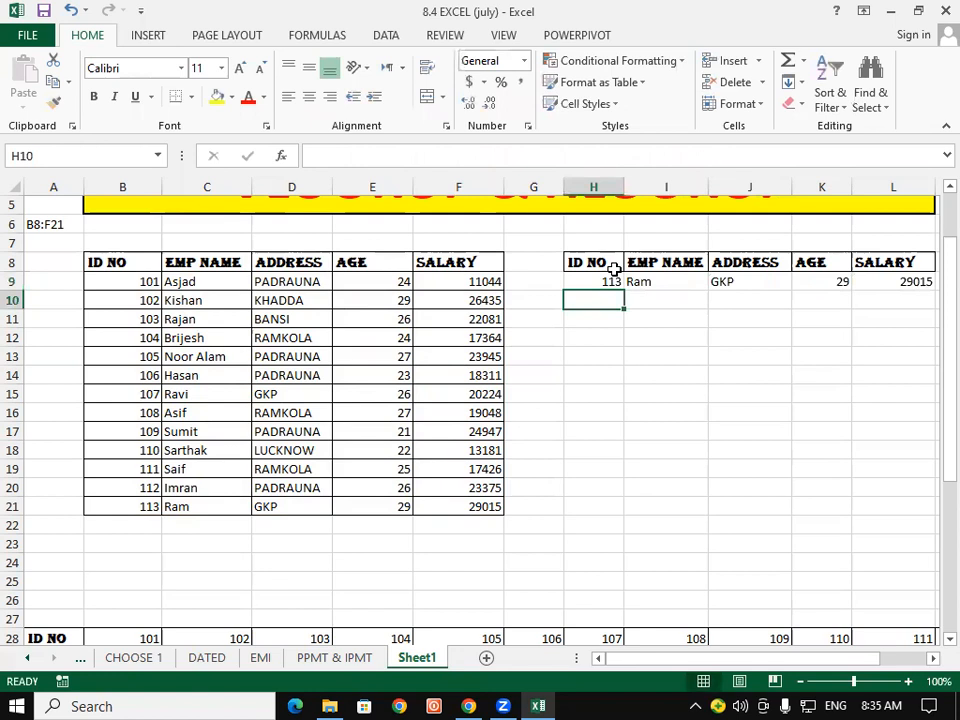
left_click(617, 276)
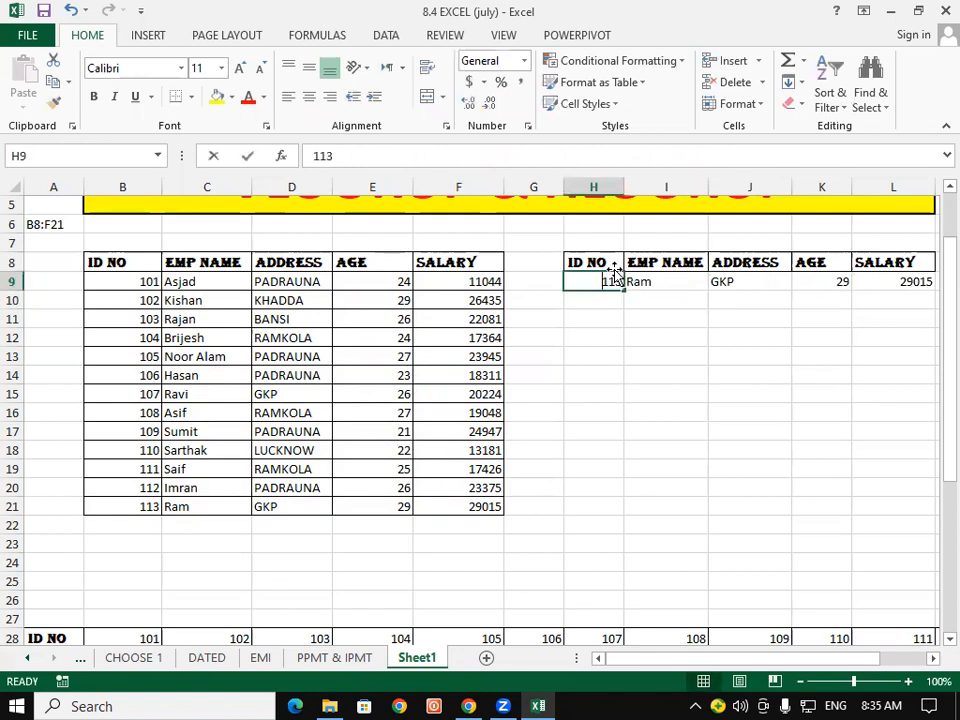
type("120")
key("Return")
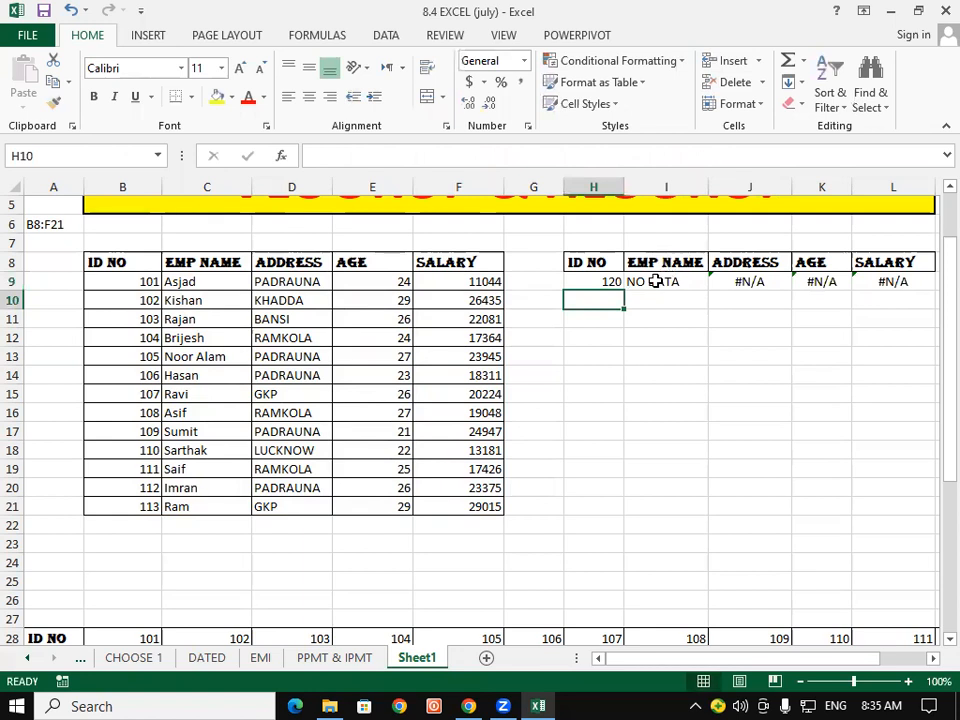
- Check that I9 shows NO DATA for ID 120 while J9 still shows #N/A
left_click(655, 281)
left_click(738, 281)
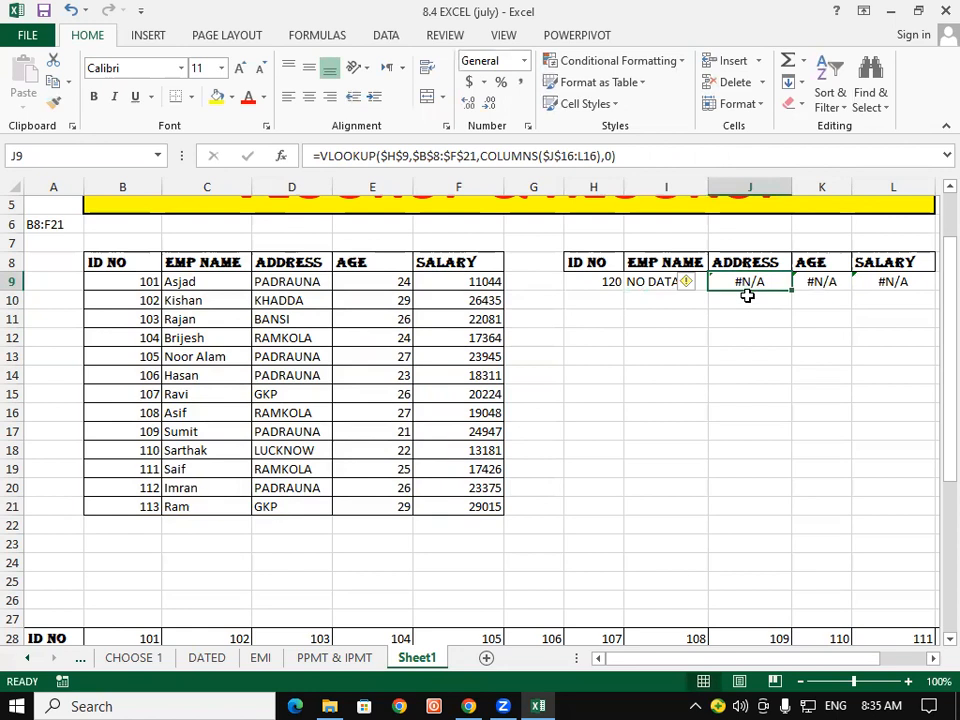
left_click(646, 281)
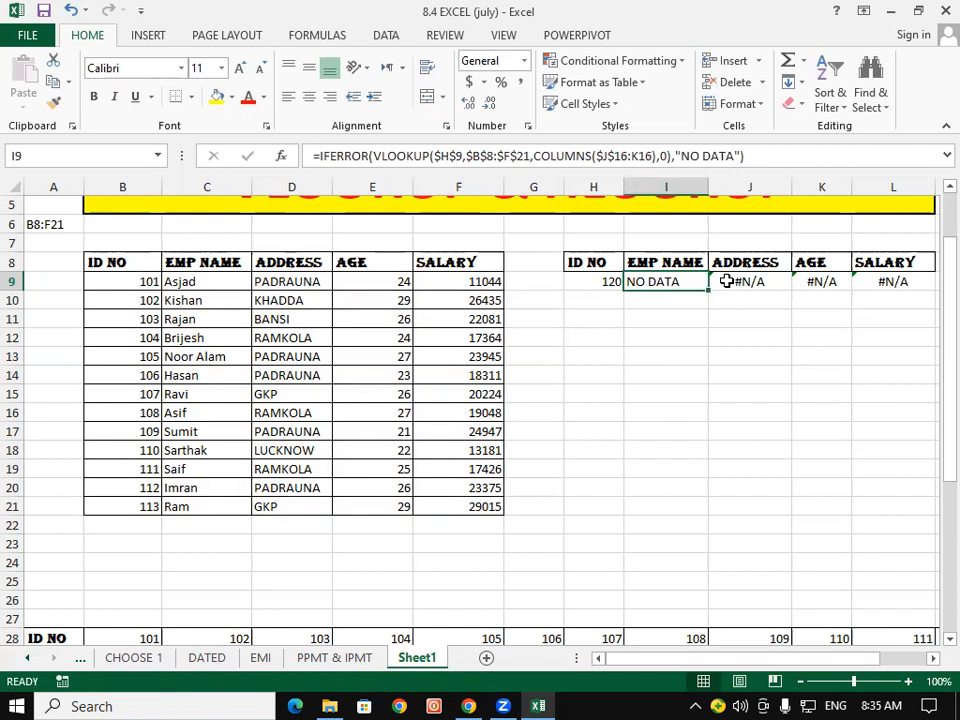
left_click(724, 281)
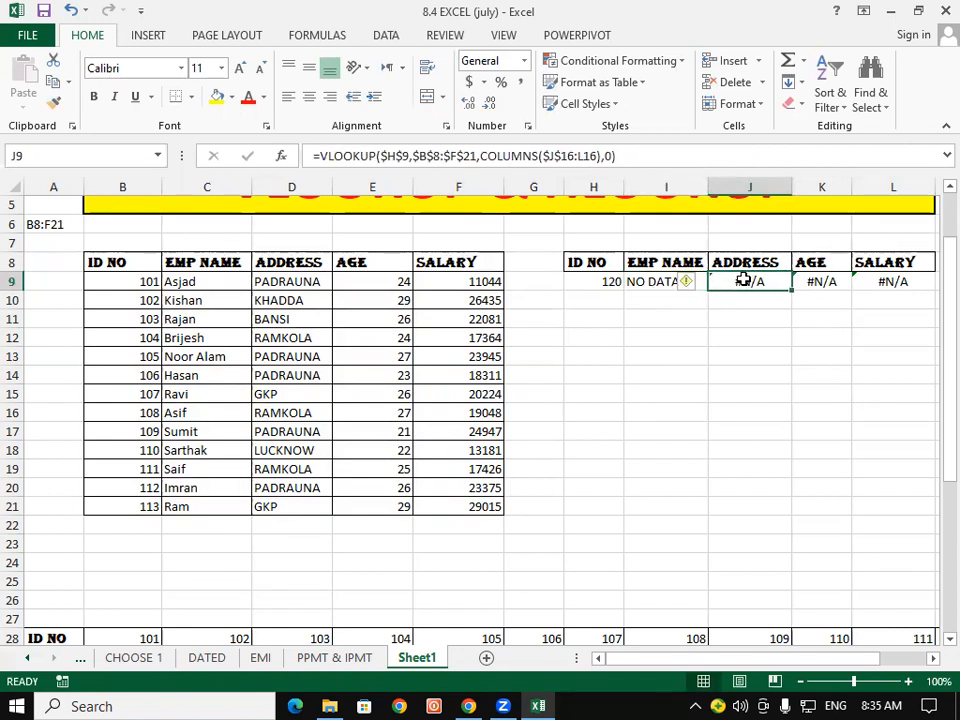
- Wrap the J9 ADDRESS VLOOKUP in IFERROR returning "NO DATA FOUND" and widen column J to fit
left_click(348, 160)
type("IFE")
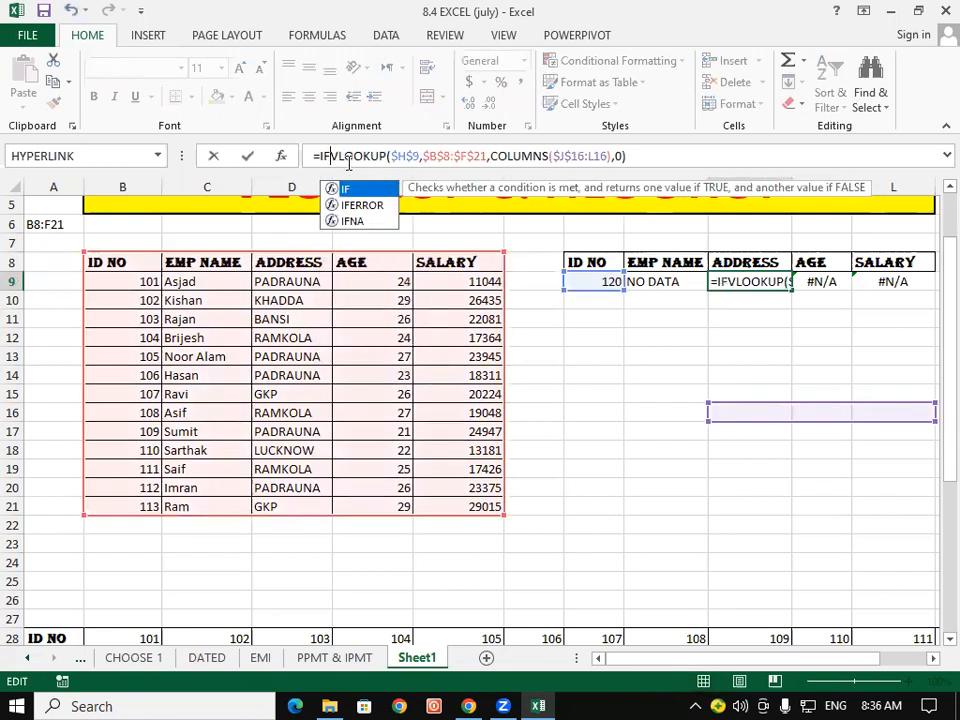
key("Tab")
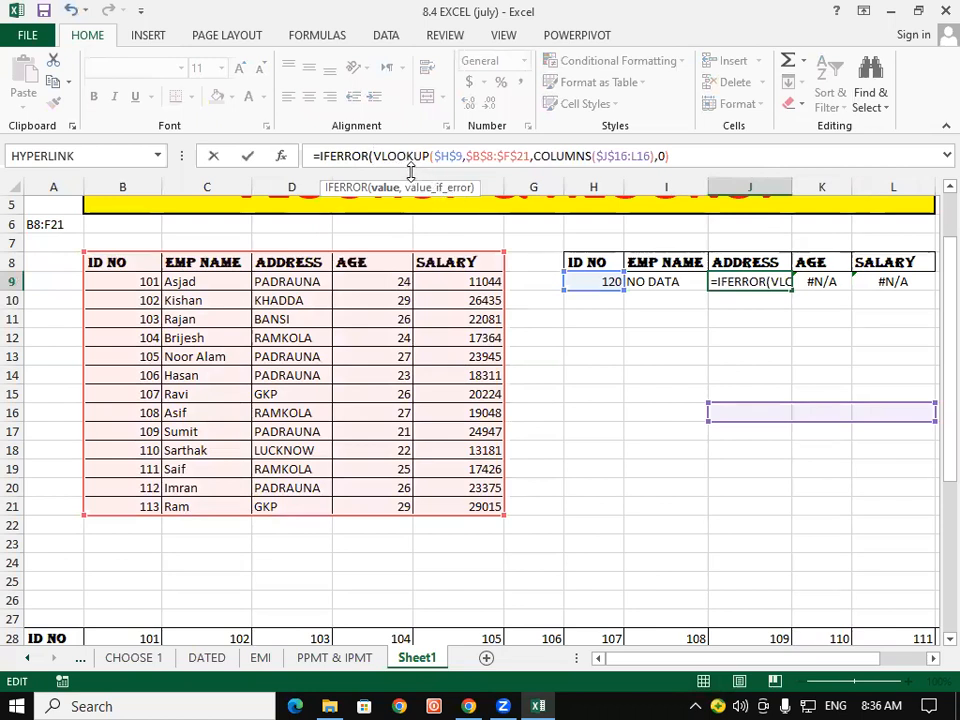
left_click(691, 152)
type(",")
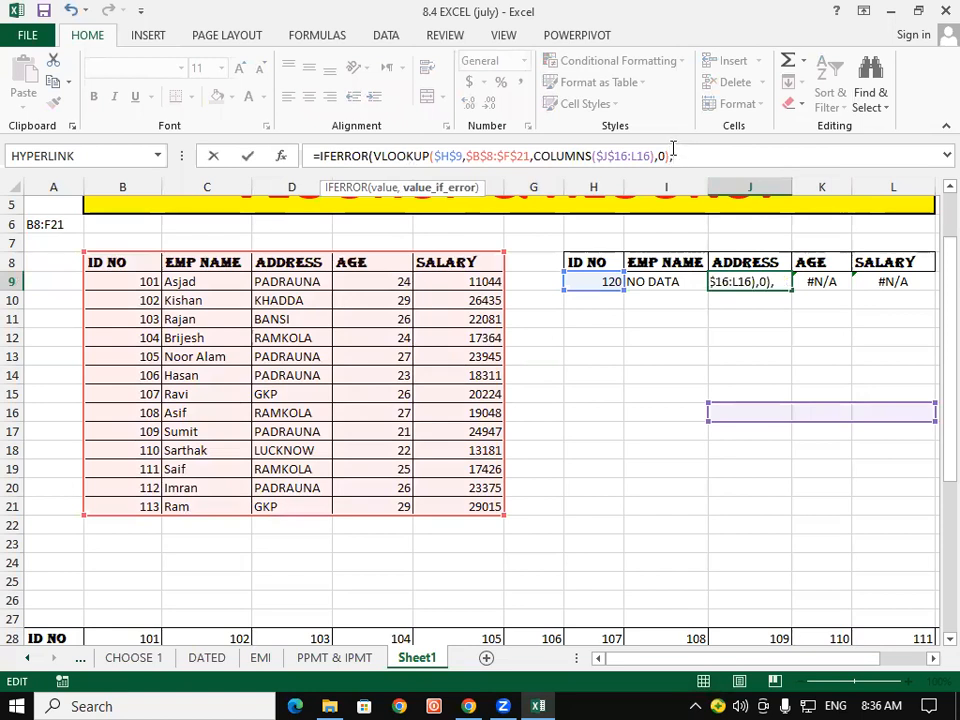
type("\"")
type("O DATA")
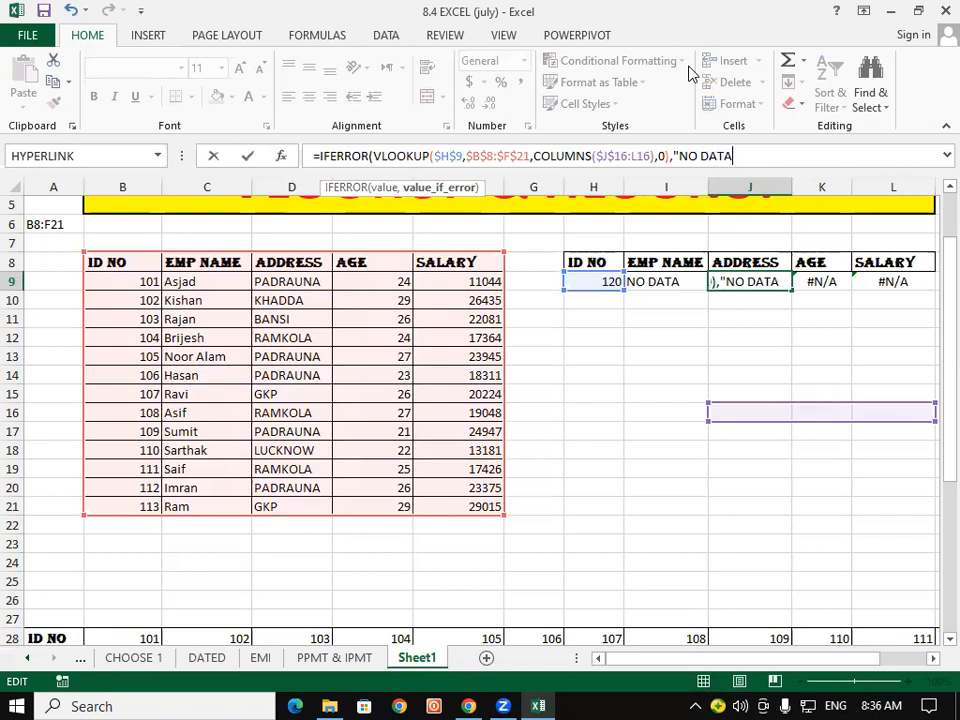
type(" FOUND")
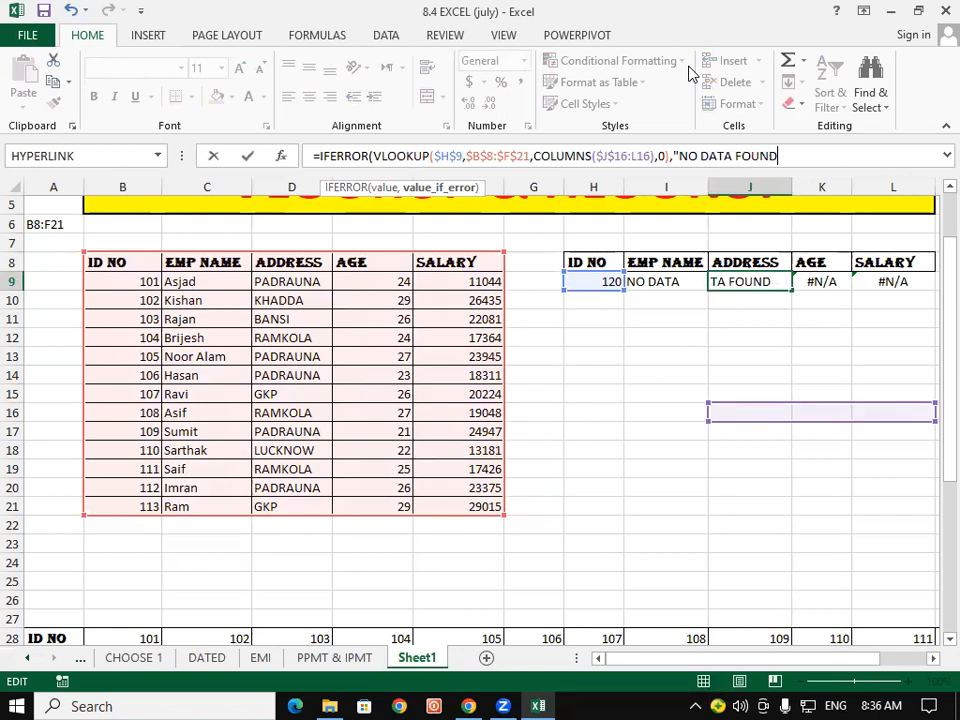
type("\")")
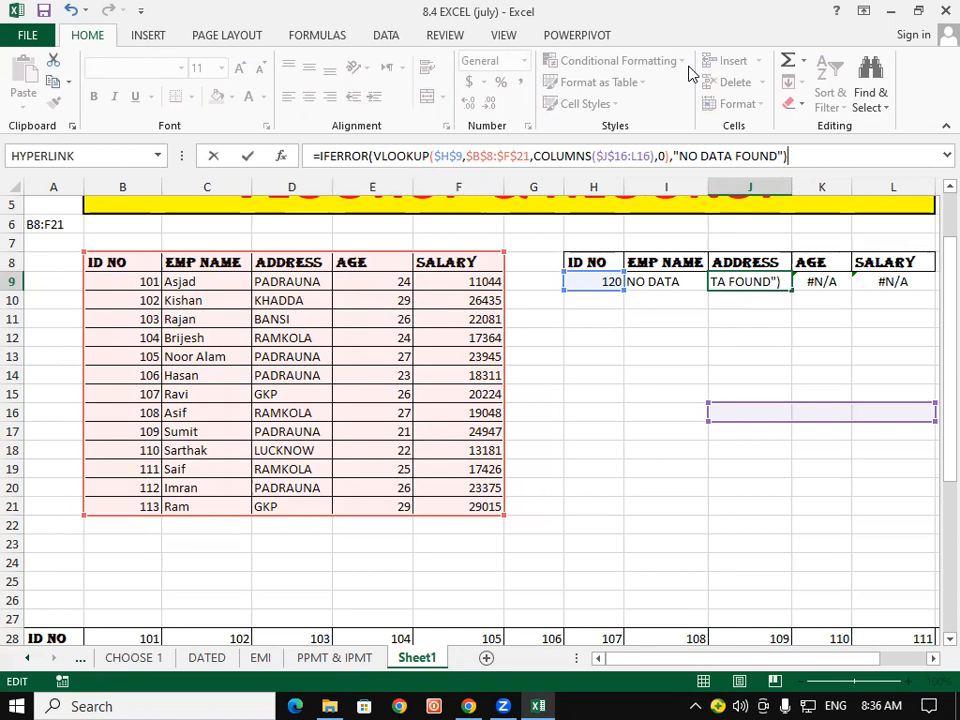
key("Return")
left_click_drag(791, 185, 821, 176)
left_click(774, 324)
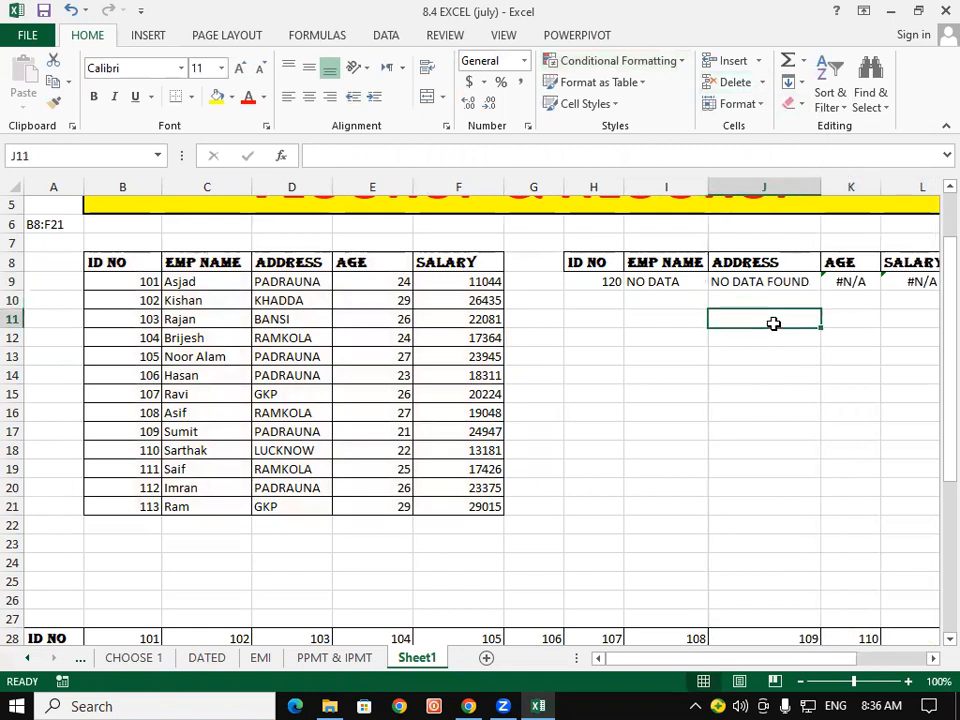
left_click(758, 296)
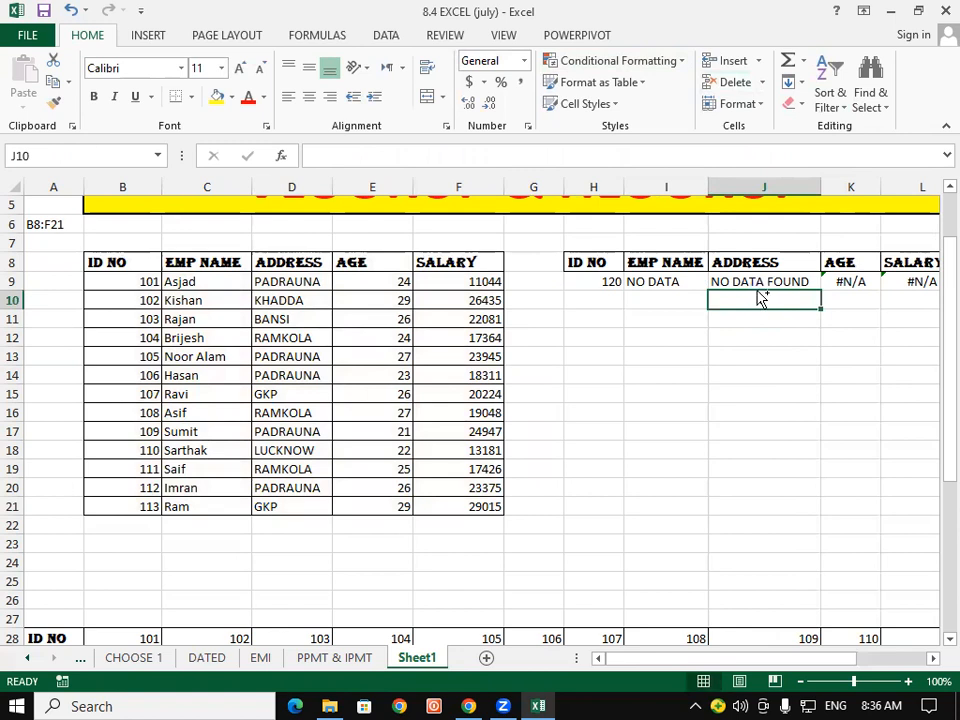
left_click_drag(713, 315, 705, 317)
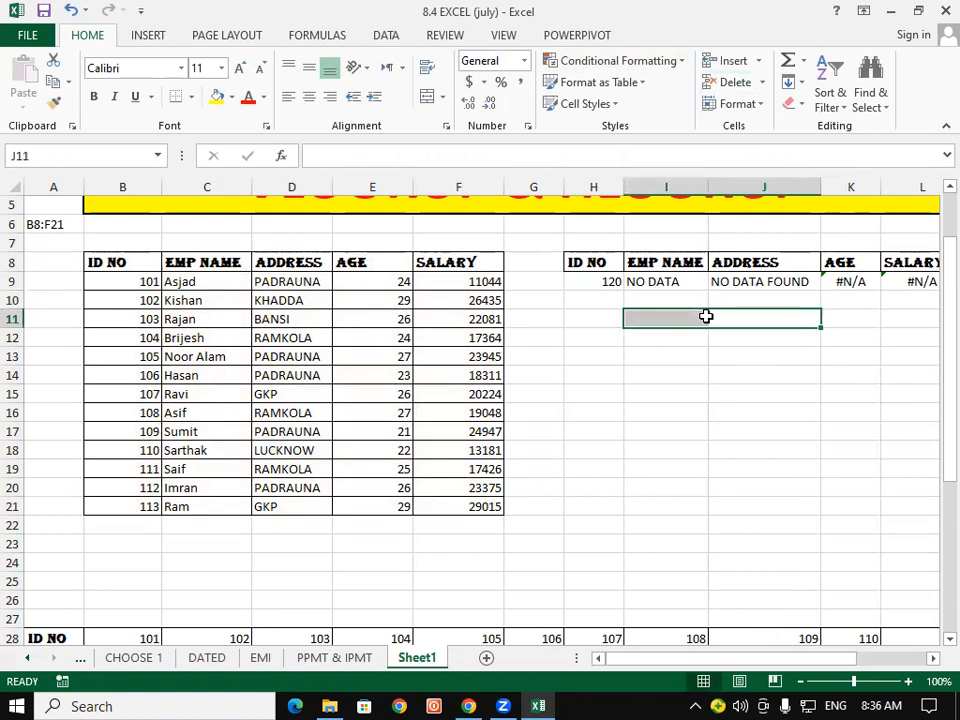
left_click(640, 281)
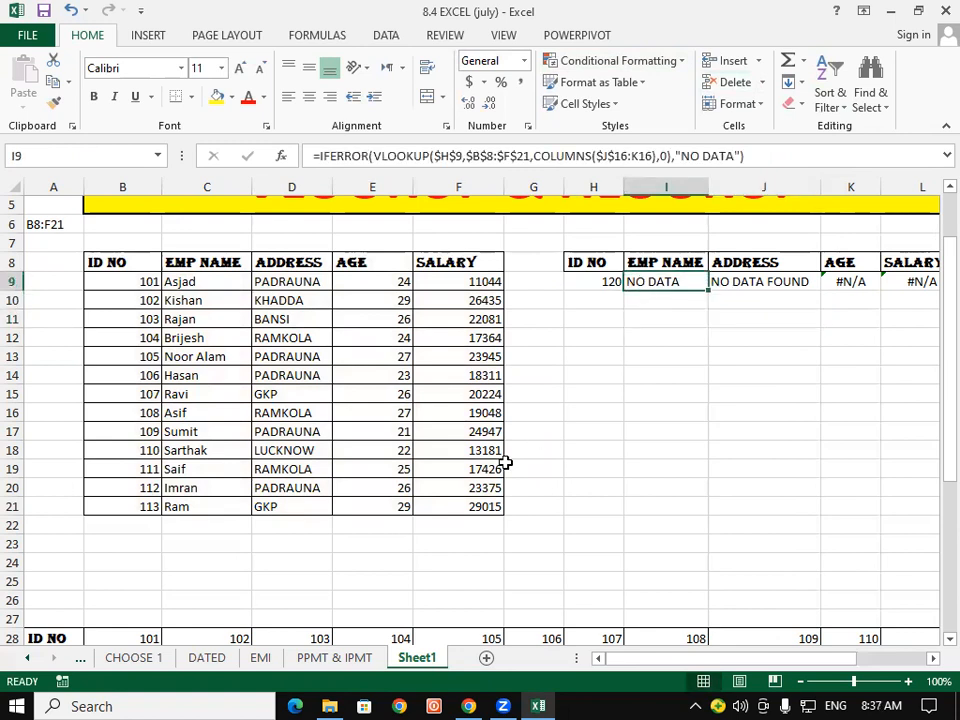
left_click(127, 510)
left_click_drag(126, 507, 454, 594)
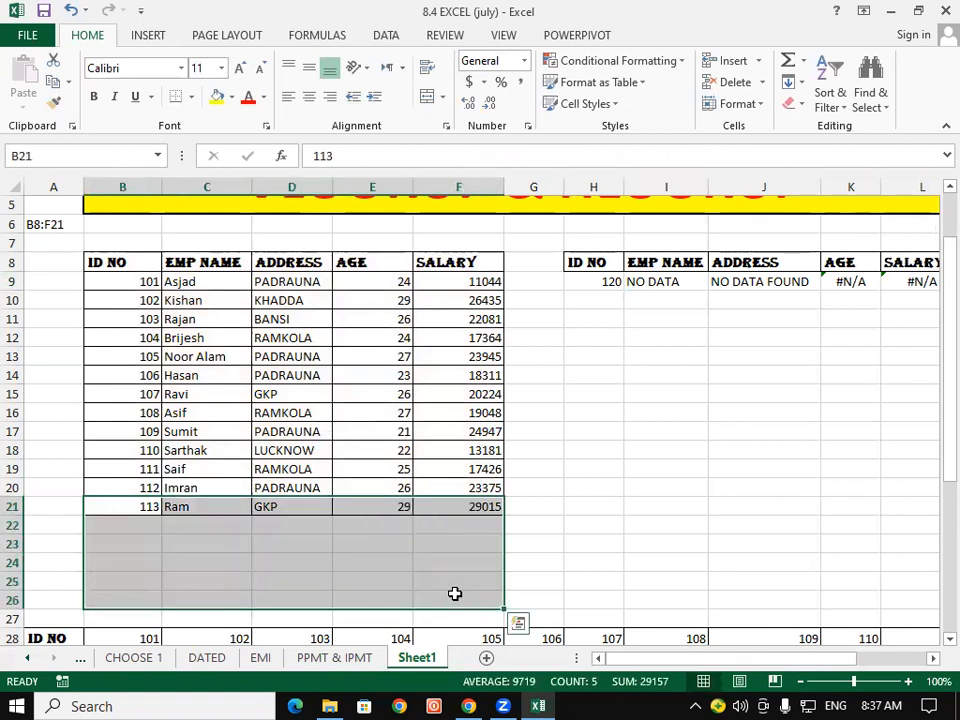
left_click(454, 594)
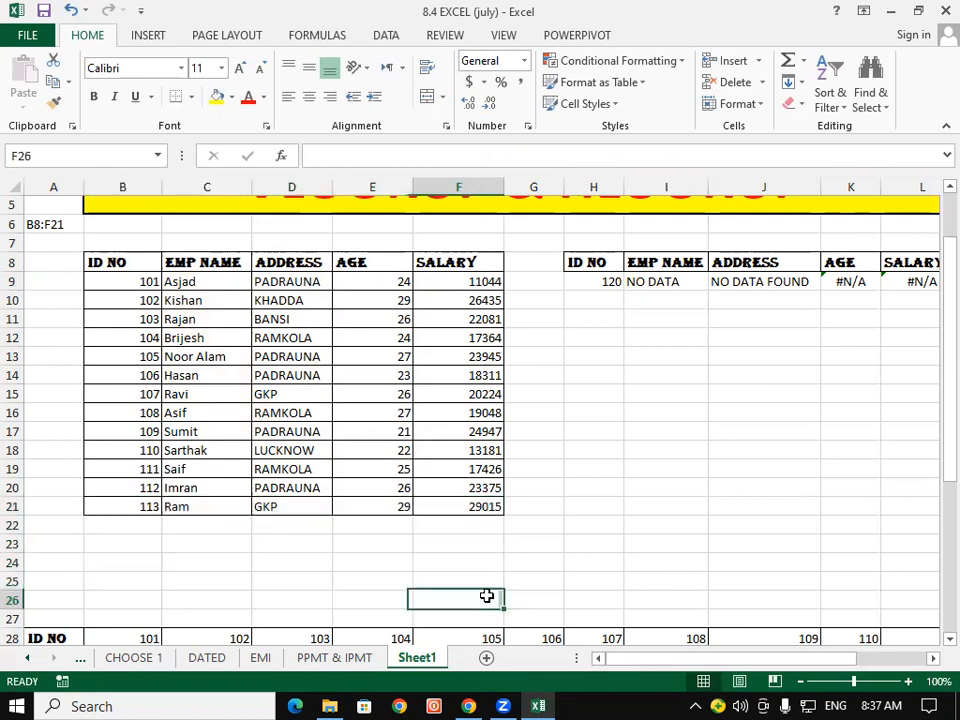
left_click_drag(133, 508, 440, 592)
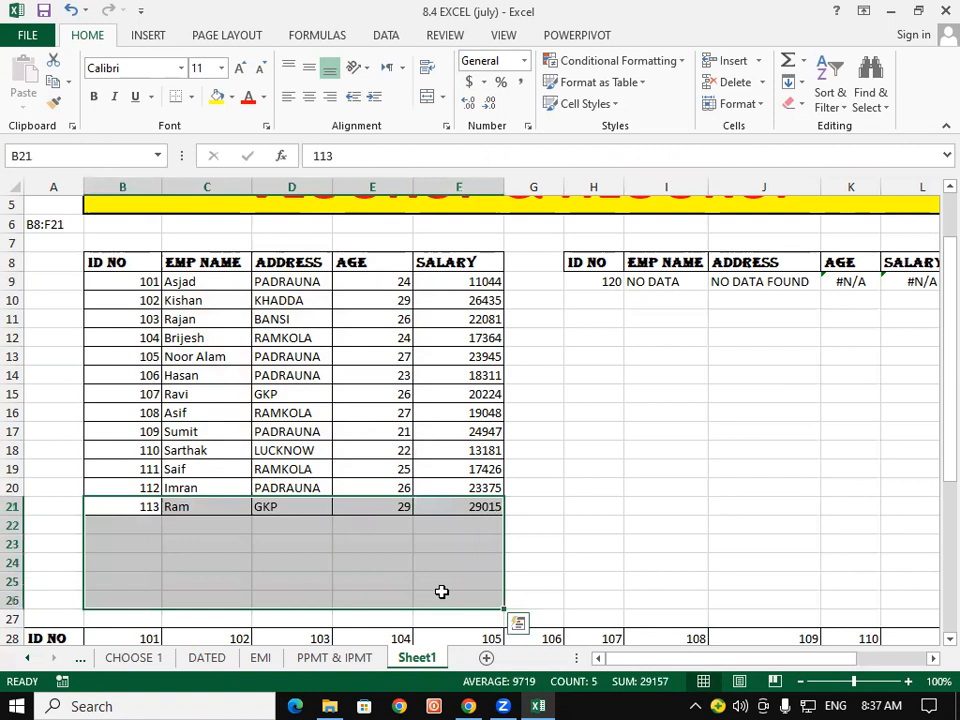
left_click(440, 592)
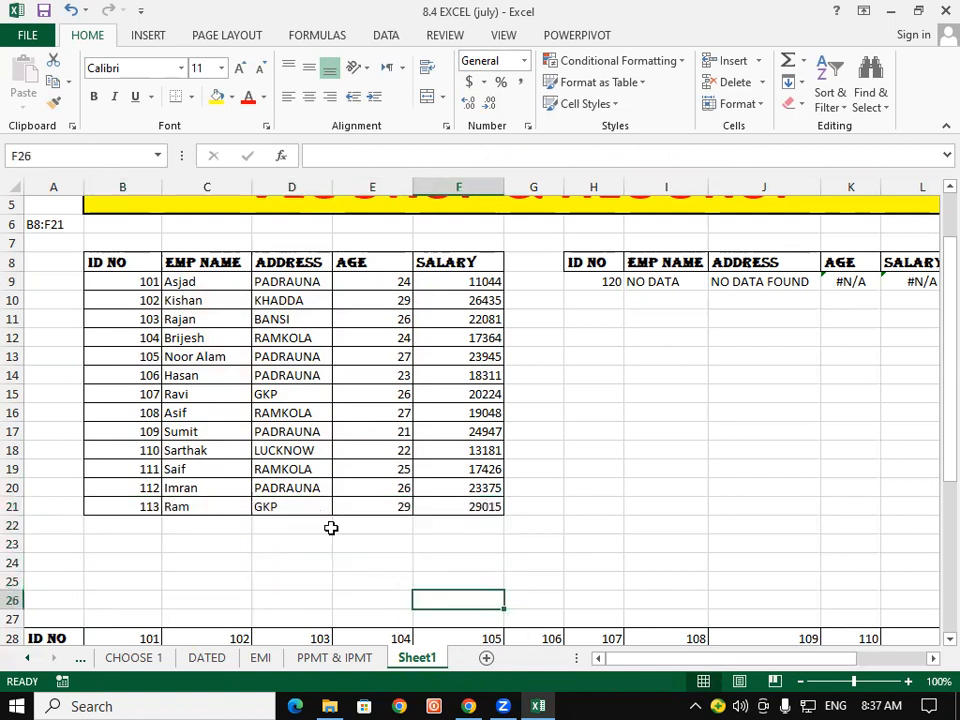
left_click(193, 510)
left_click(300, 522)
left_click_drag(671, 281, 891, 281)
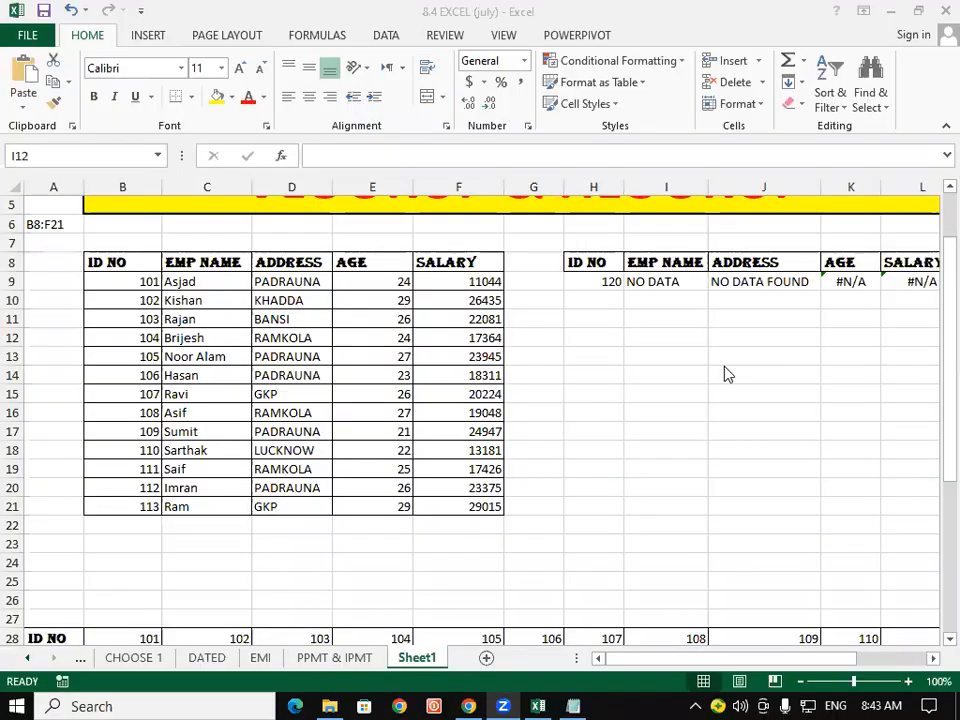
left_click(284, 232)
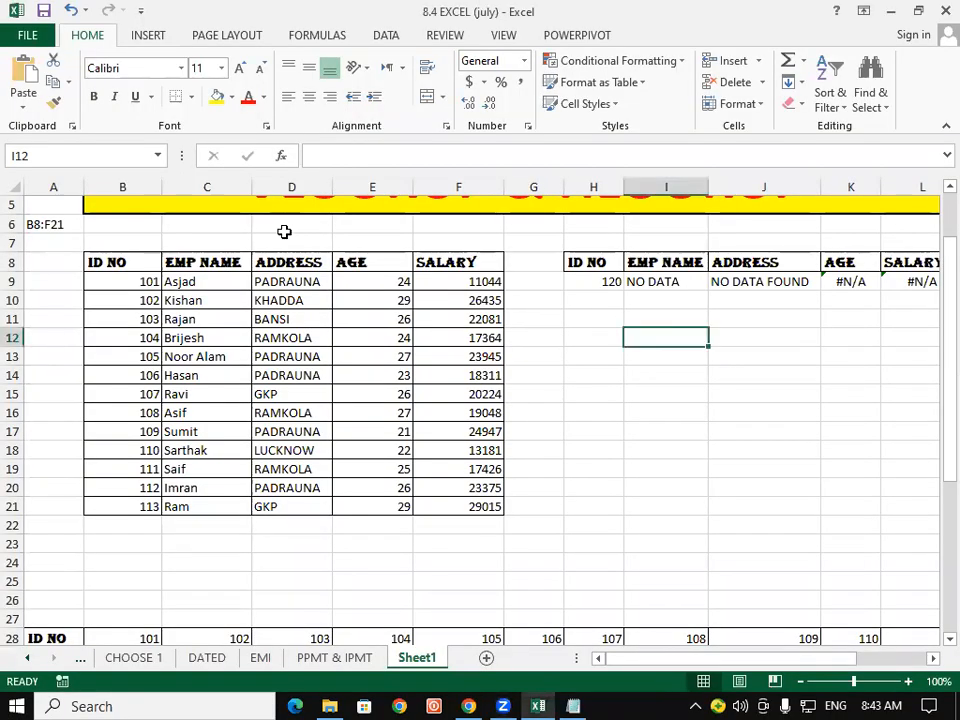